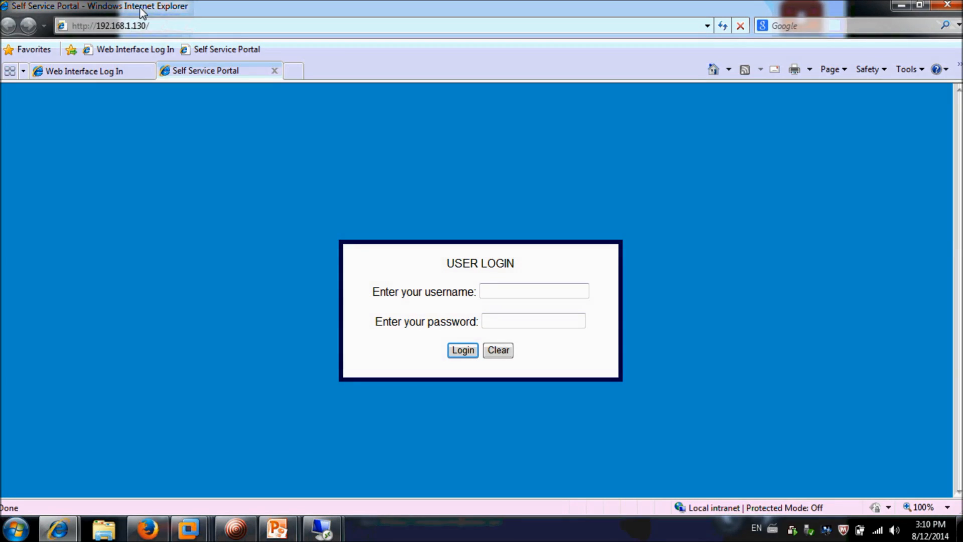
Log in with the admin account credentials to reach the Configuration portal at 192.168.1.130/Ad
left_click(507, 292)
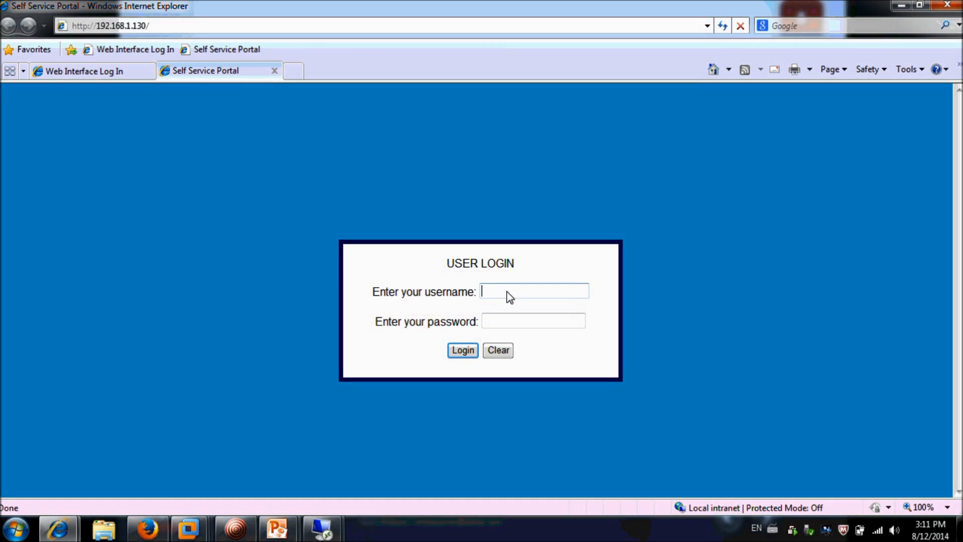
type("admin")
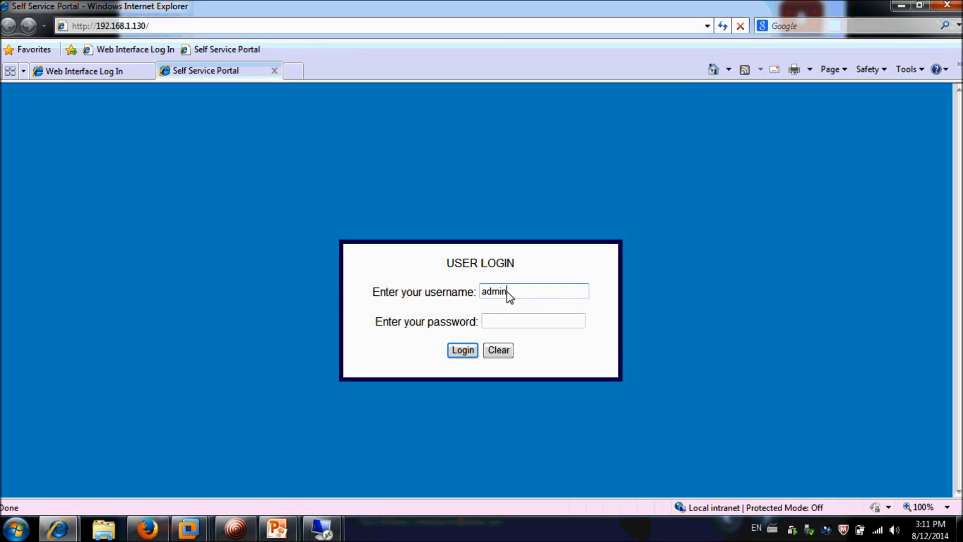
key("Tab")
type("admin")
left_click(469, 350)
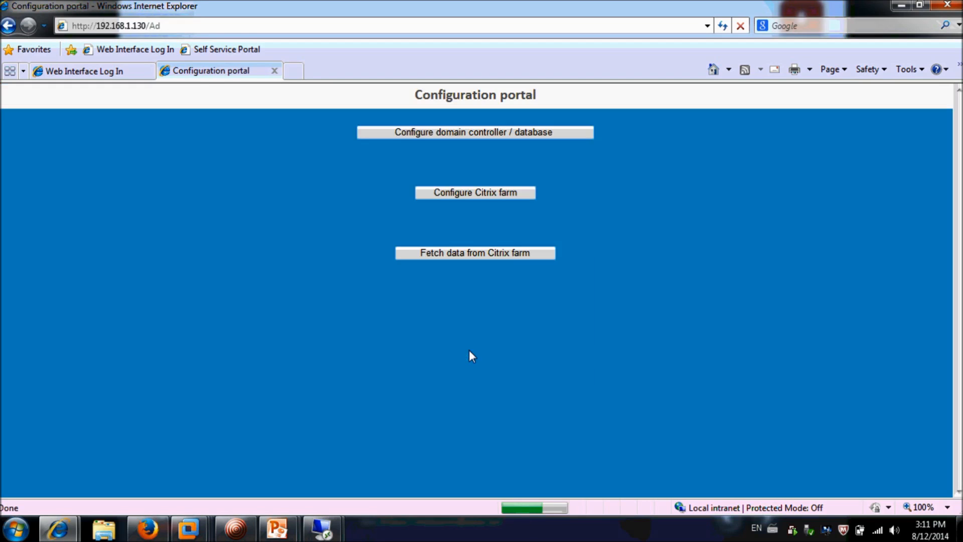
Enter domain appdc.test.local with the suggested domain account, its password and the suggested Base DN
left_click(527, 134)
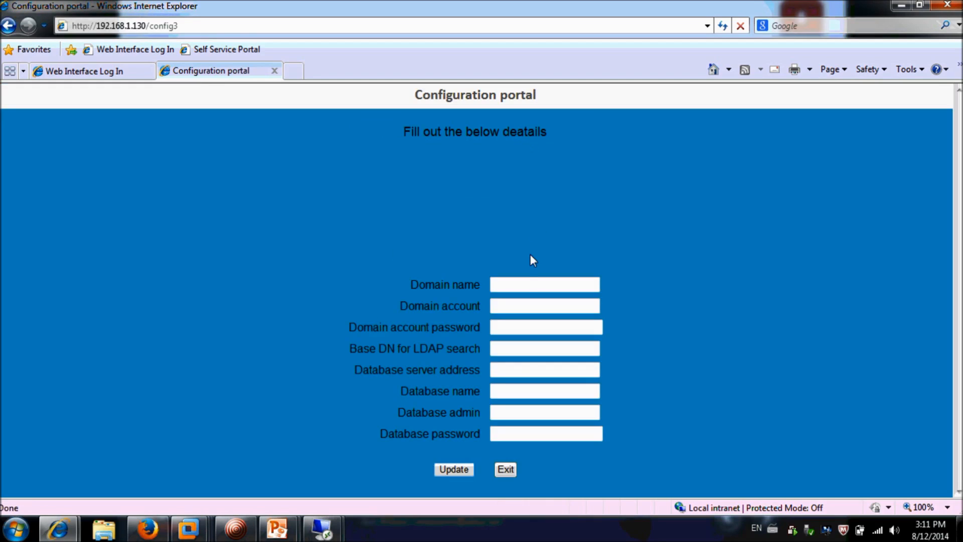
double_click(522, 282)
key("Down")
key("Return")
key("Tab")
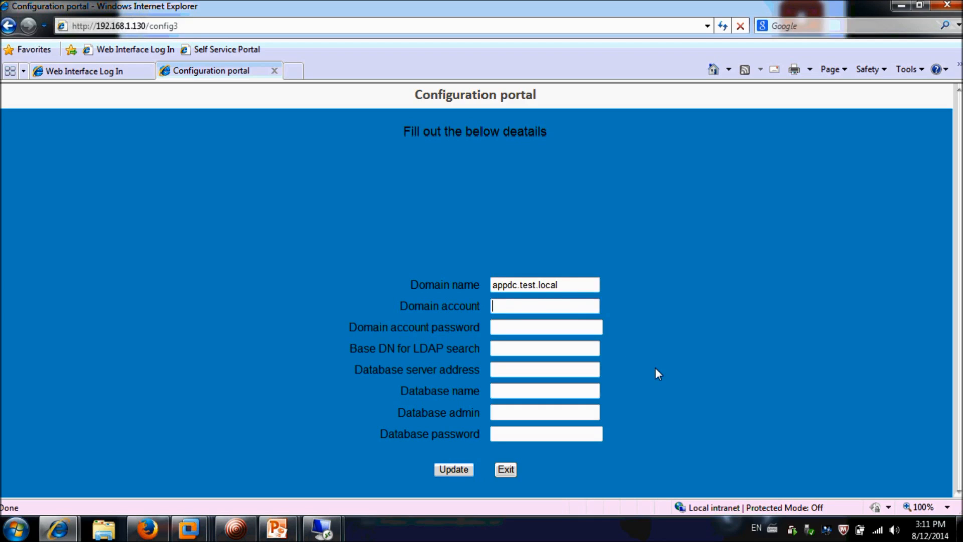
type("a")
key("Down")
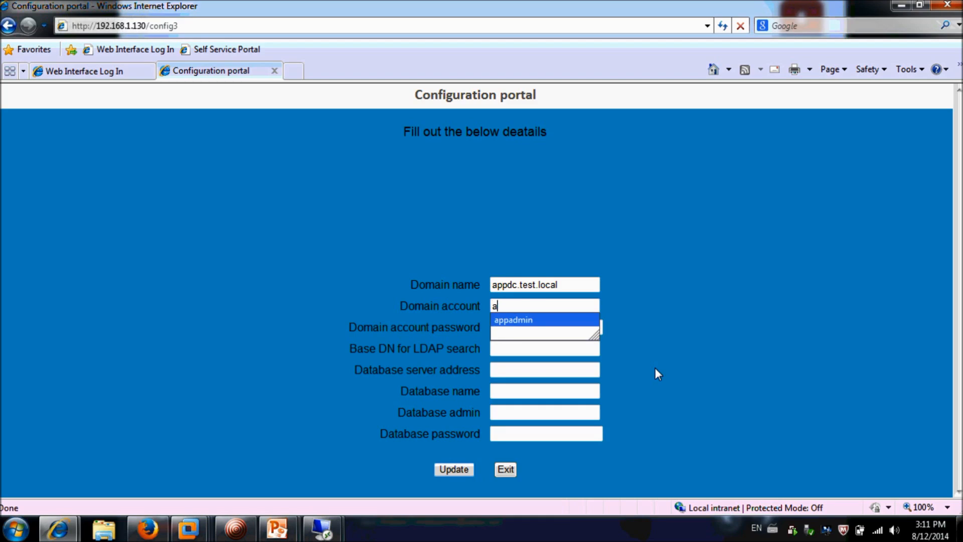
key("Return")
key("Tab")
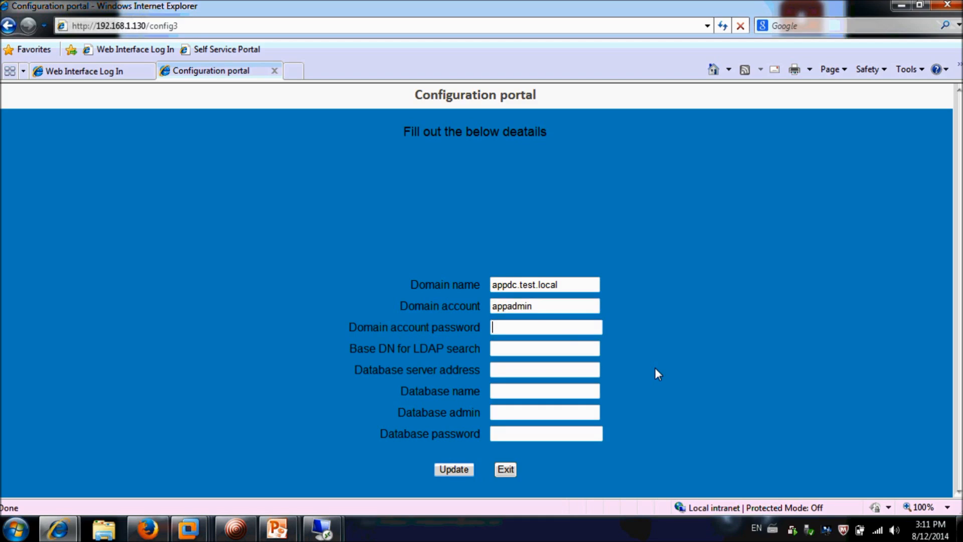
type("*********")
key("Tab")
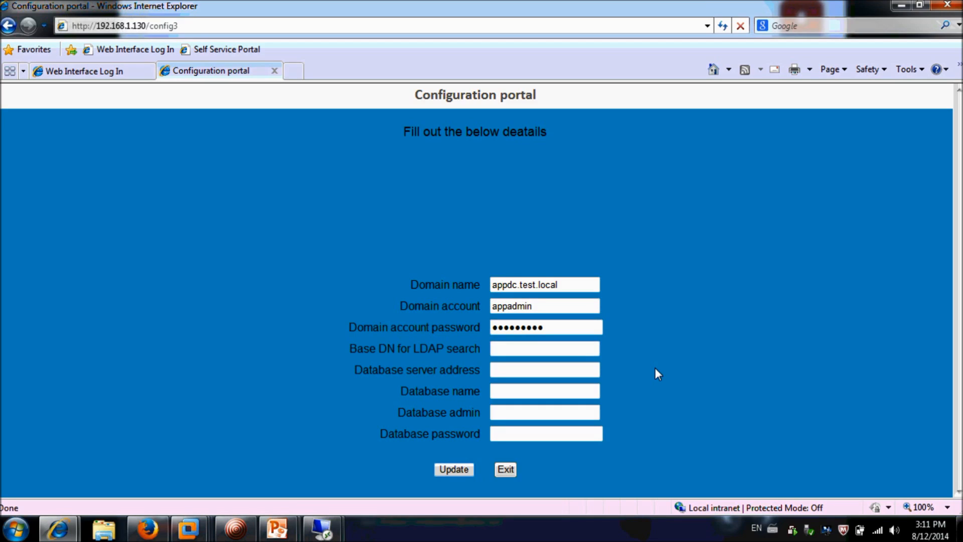
type("D")
key("Down")
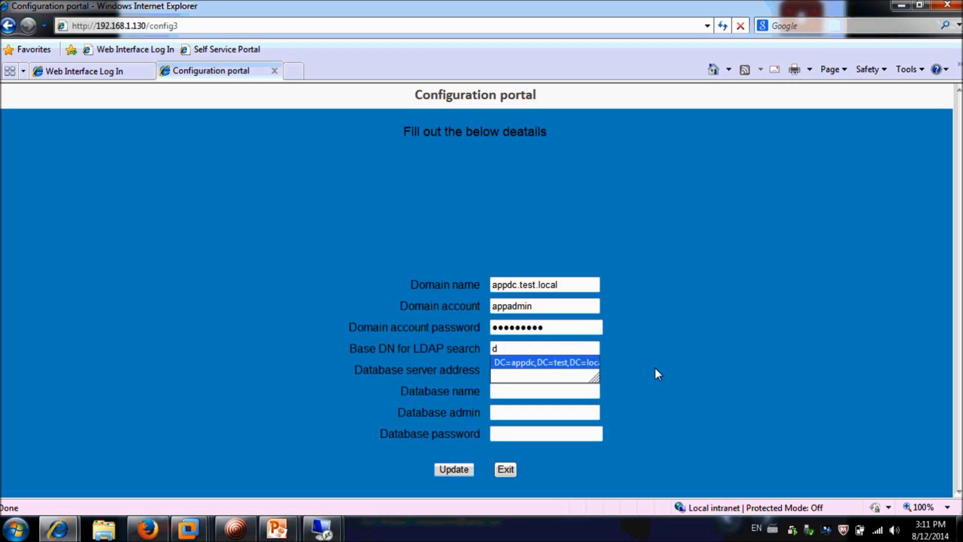
key("Return")
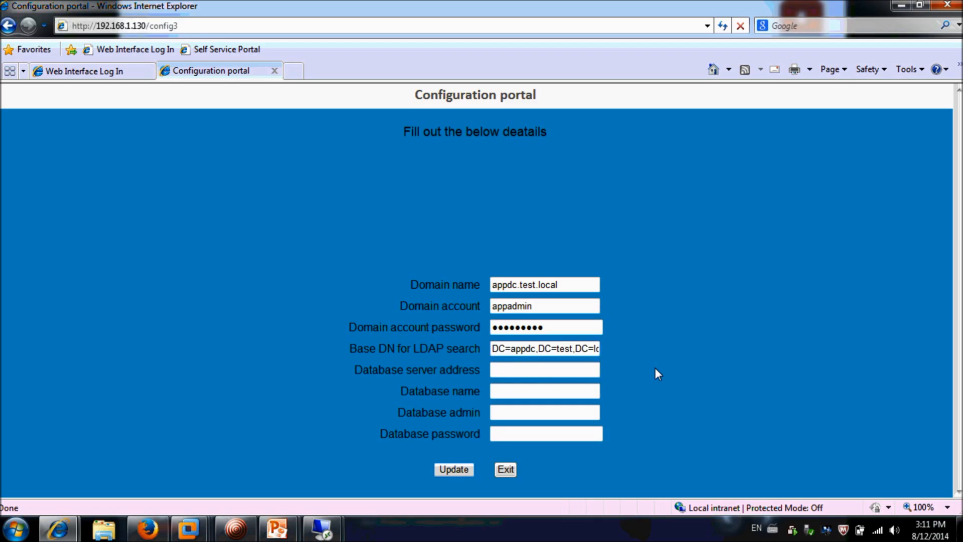
Set database server localhost and database selfservice with the suggested admin and password, then save
key("Tab")
key("Down")
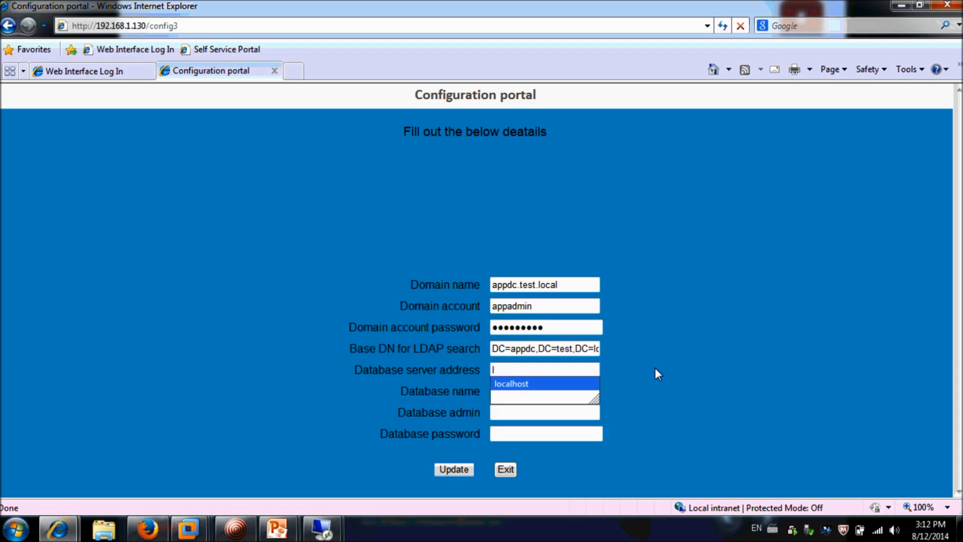
key("Return")
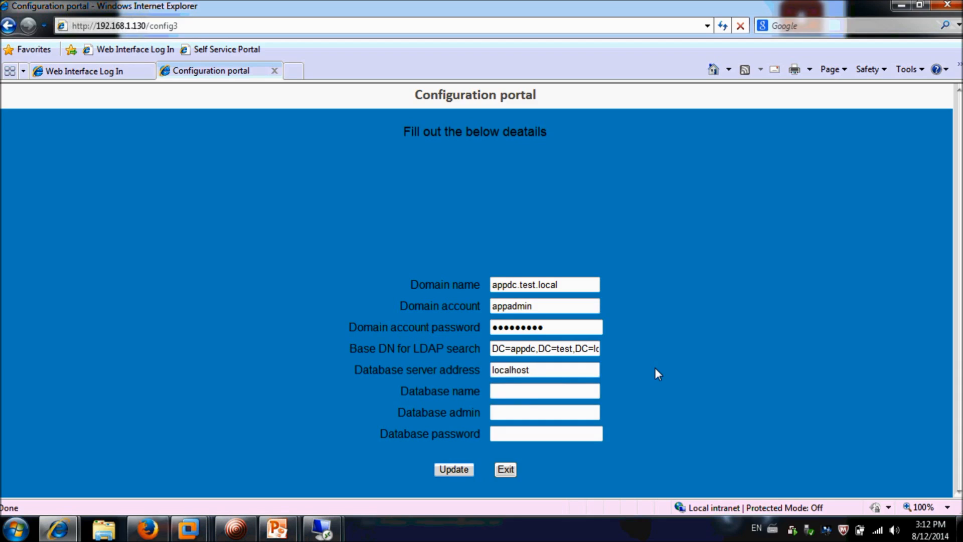
key("Tab")
key("Down")
key("Down")
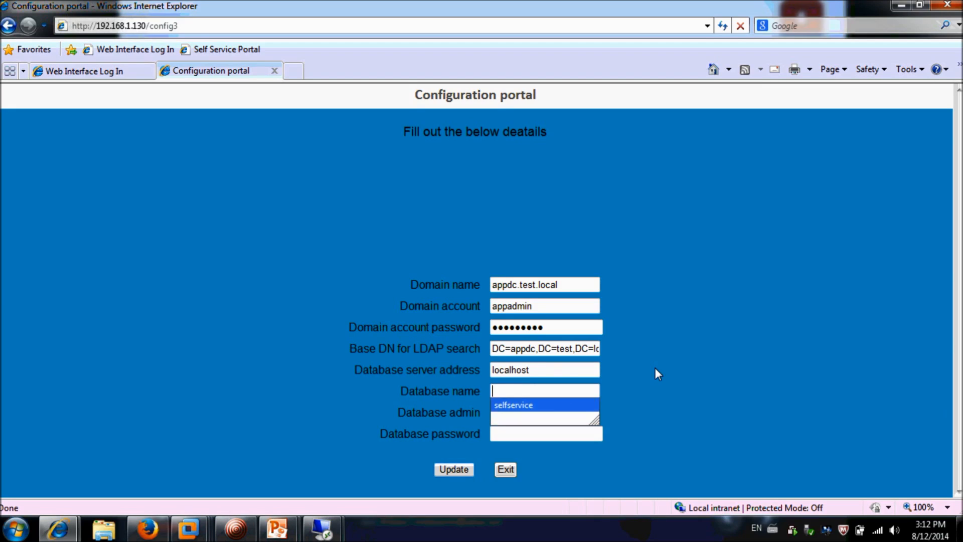
key("Return")
key("Tab")
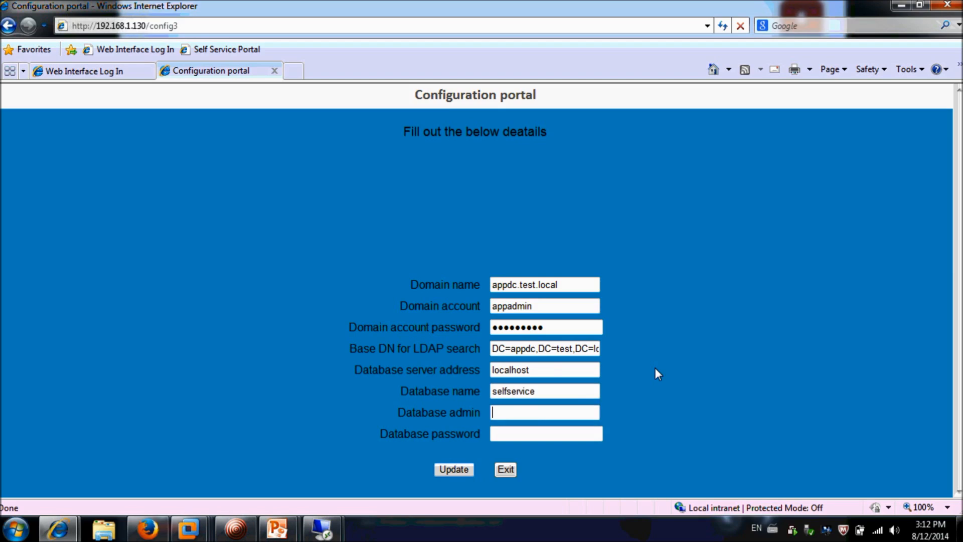
key("Down")
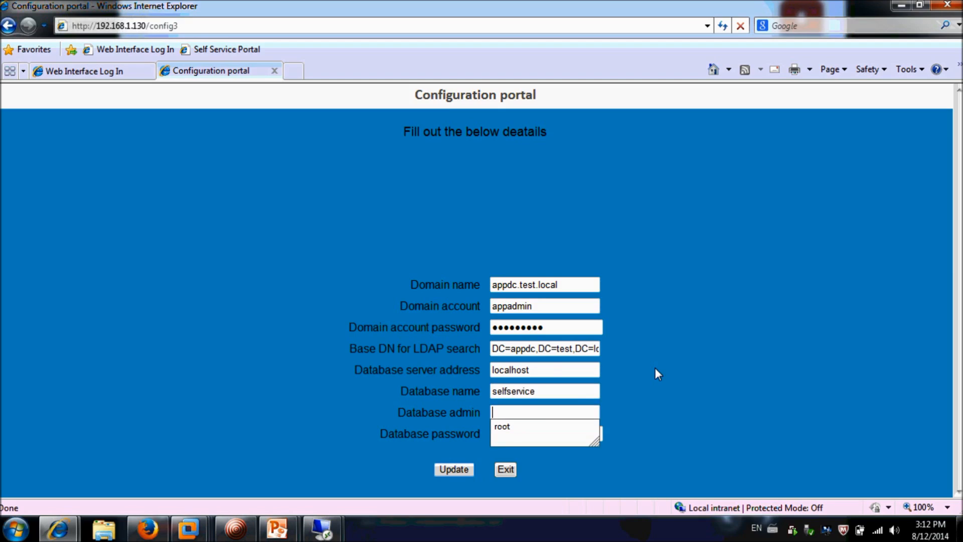
key("Down")
key("Return")
key("Tab")
type("•••••••••")
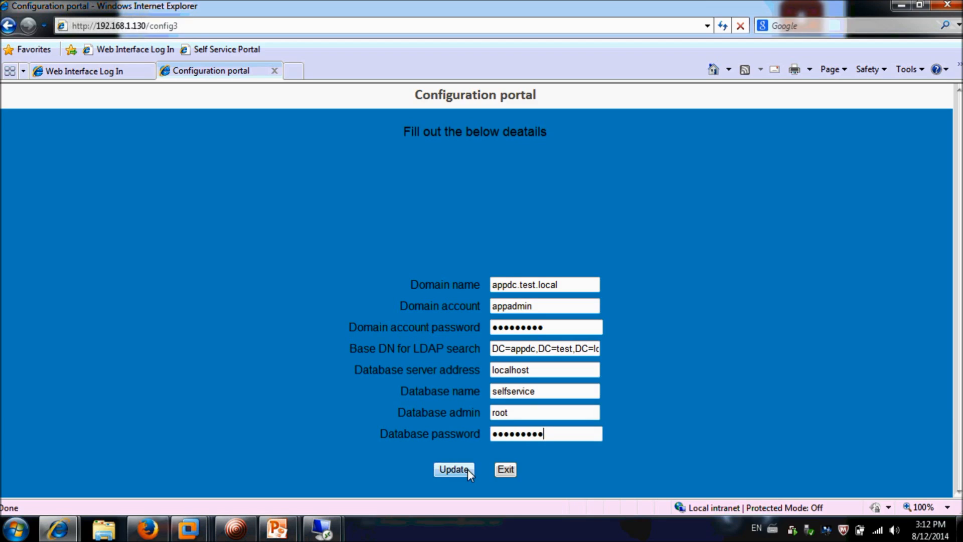
left_click(454, 470)
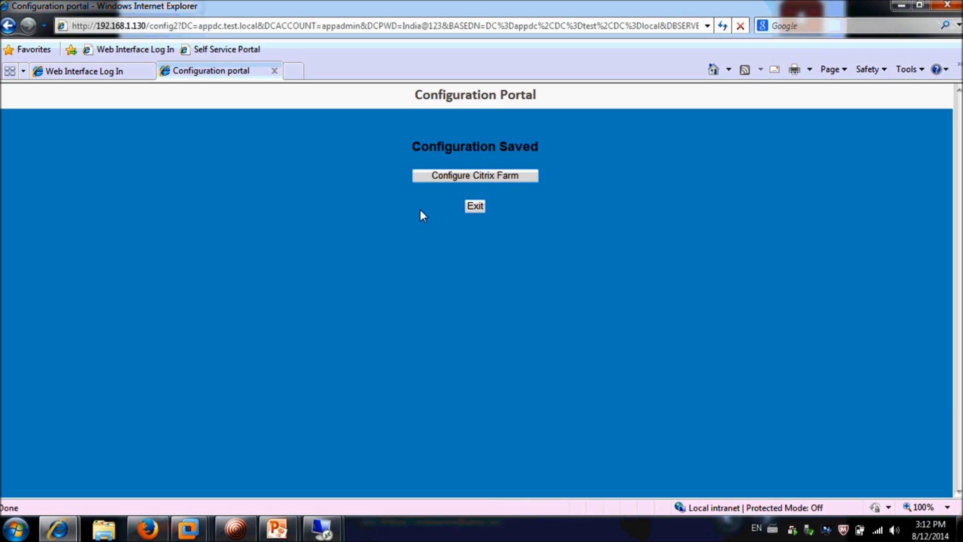
left_click(446, 181)
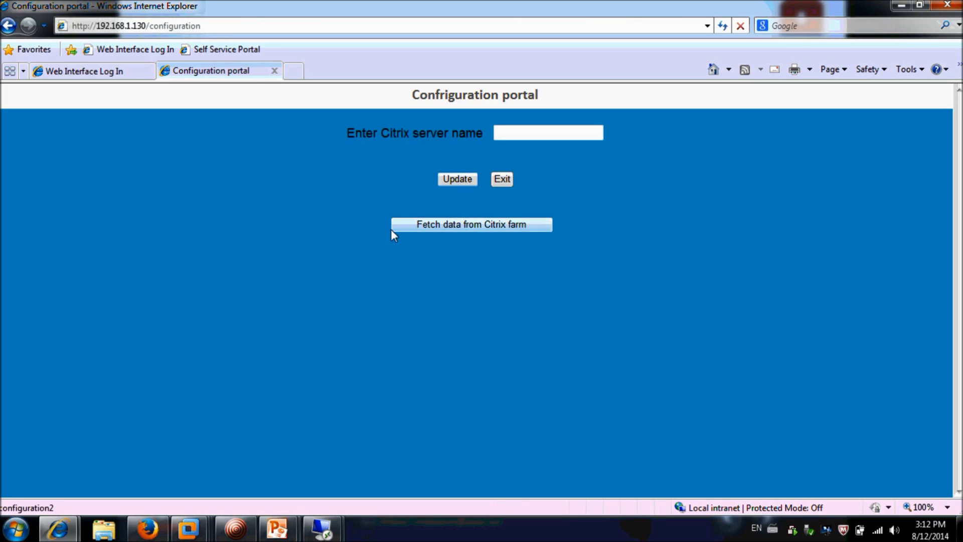
Add Citrix servers ctx1 and ctx2 to the farm and fetch the farm's application data
left_click(505, 136)
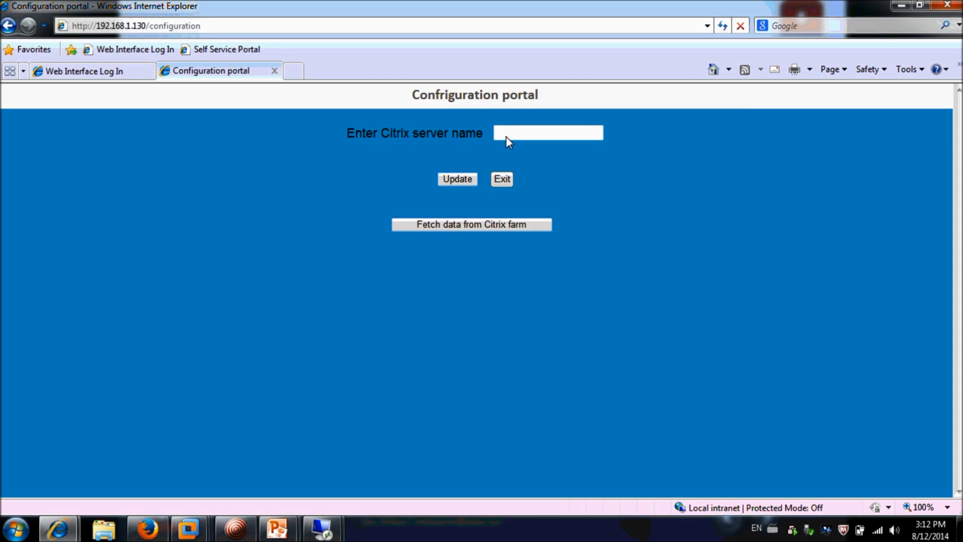
type("ctx")
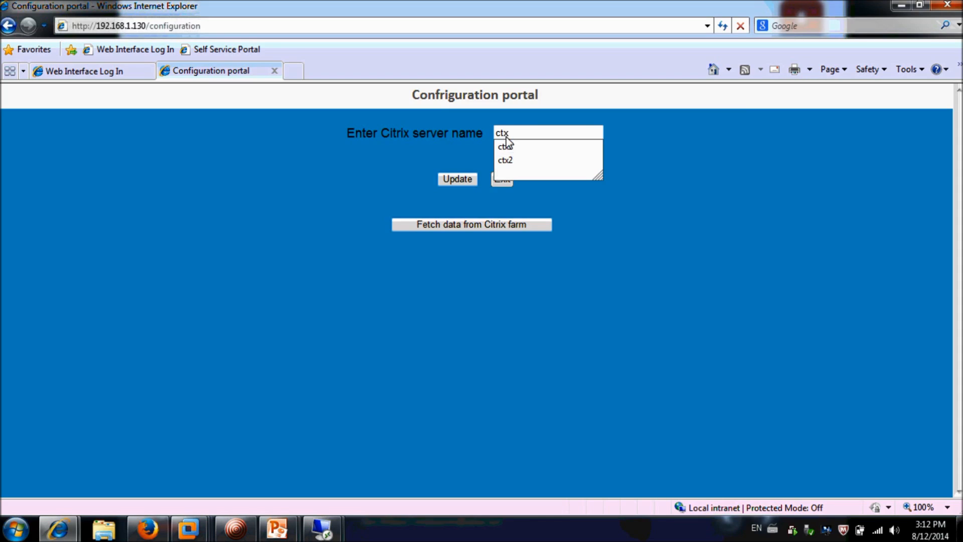
type("1")
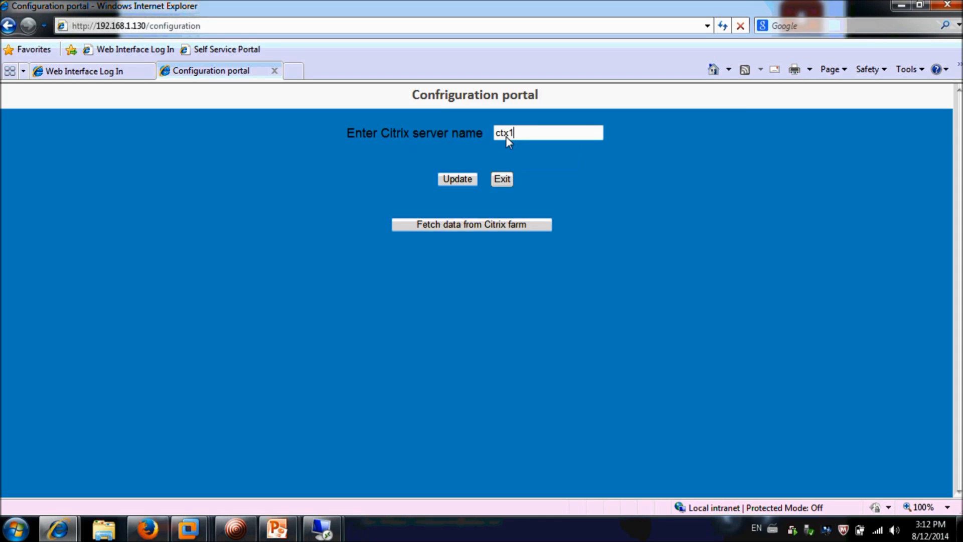
left_click(458, 177)
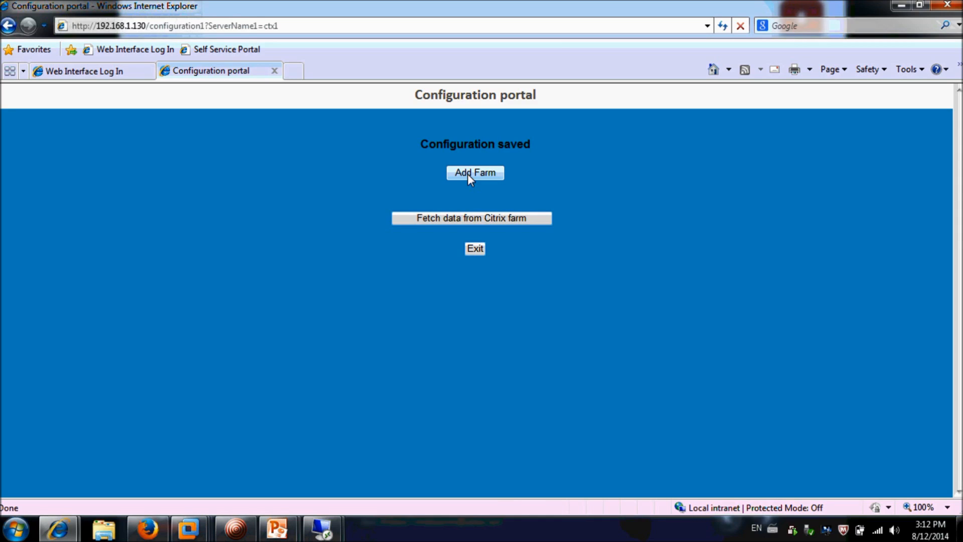
left_click(467, 174)
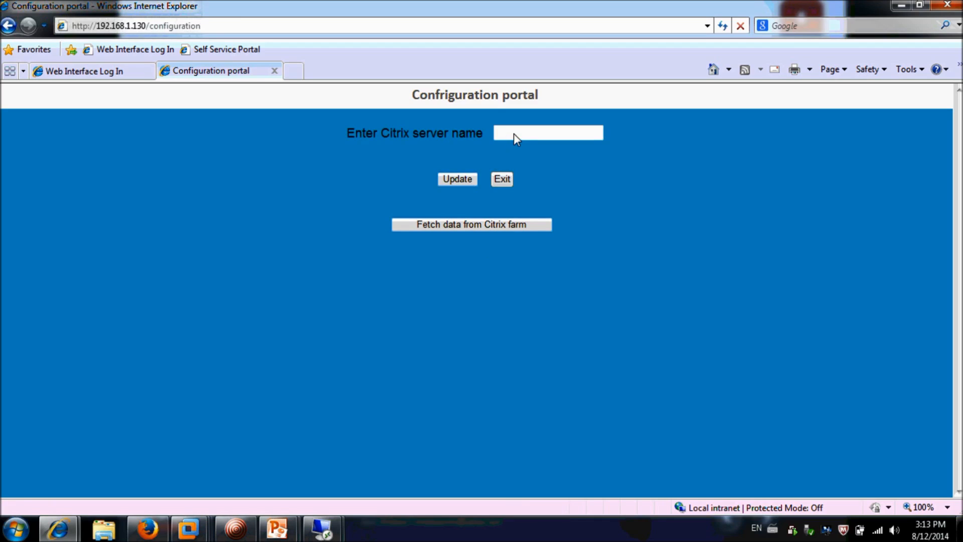
left_click(514, 133)
type("ctx2")
left_click(454, 182)
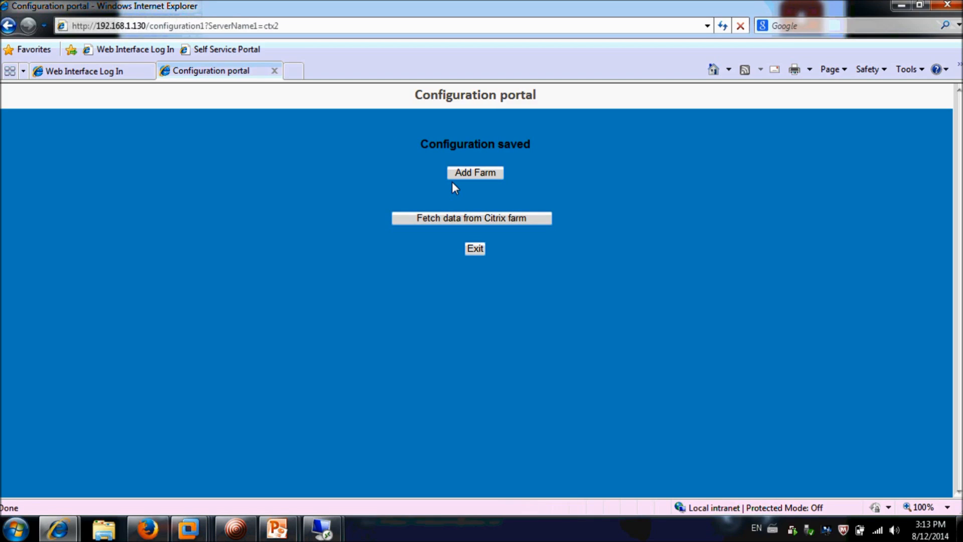
left_click(440, 217)
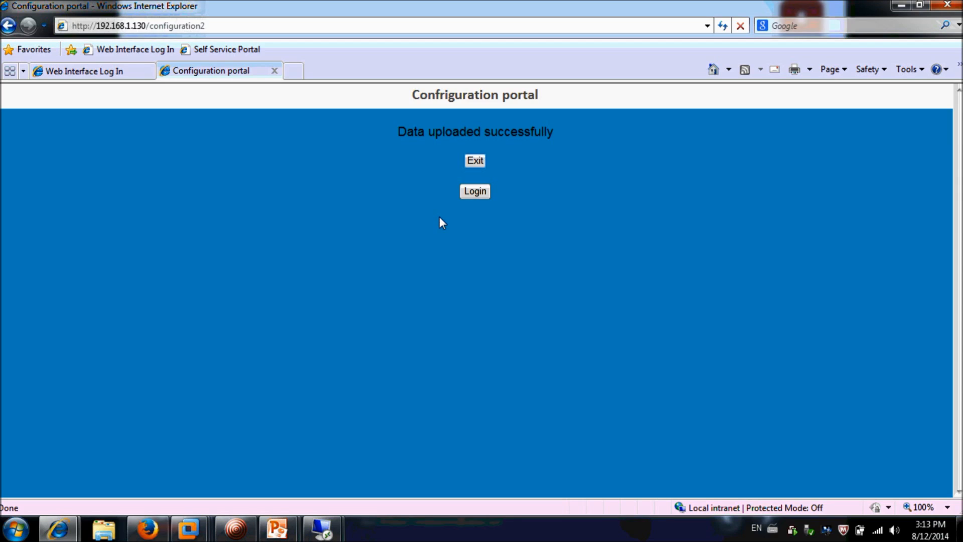
Log in as a regular user with the suggested username to view the User Portal, then return to login
left_click(474, 193)
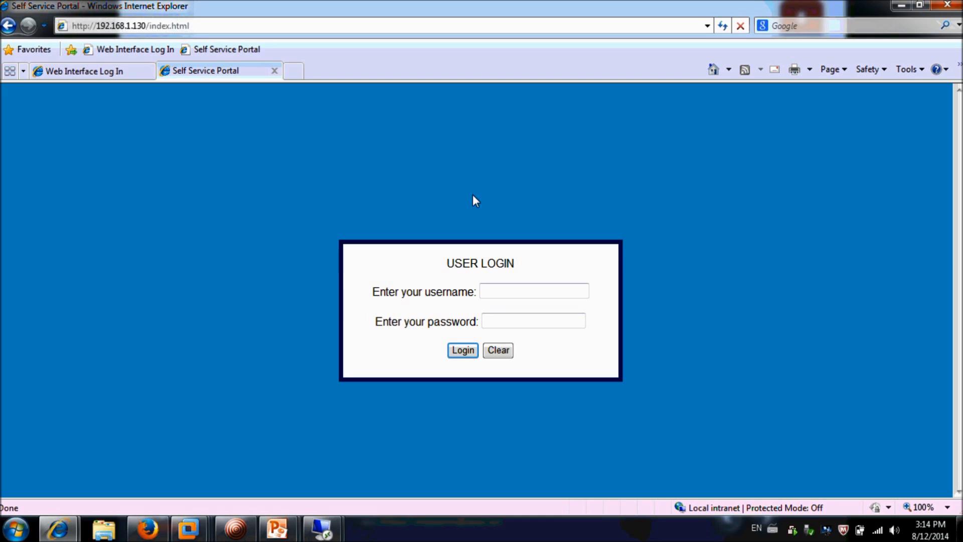
left_click(489, 286)
type("f")
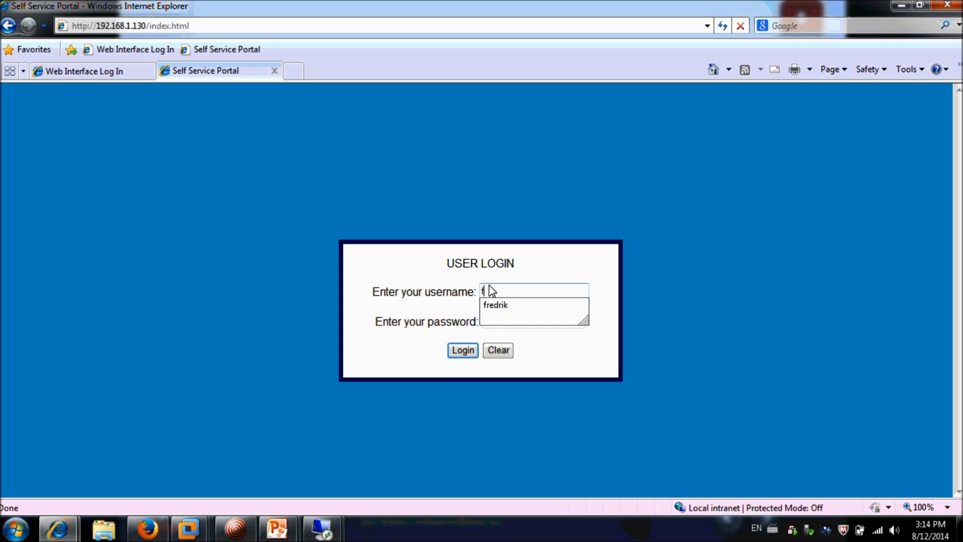
key("Down")
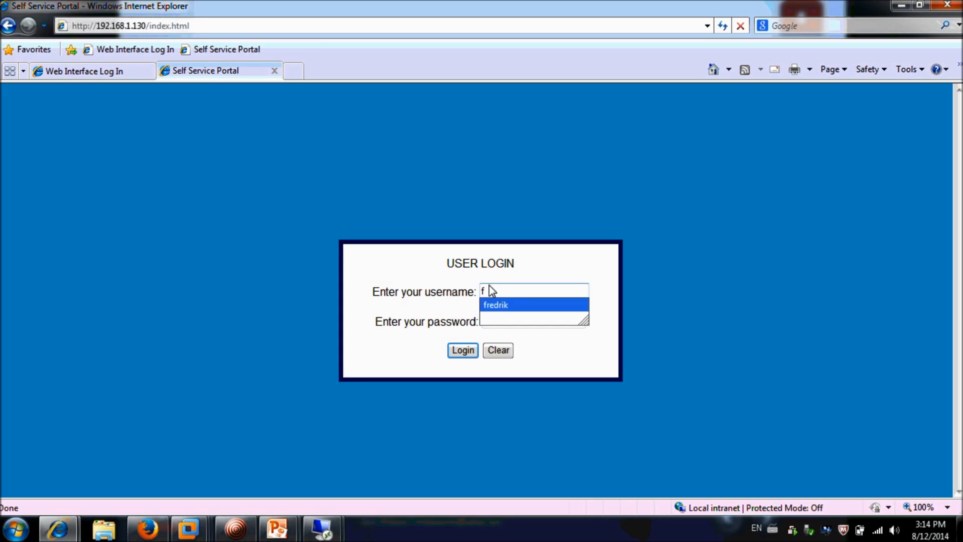
key("Return")
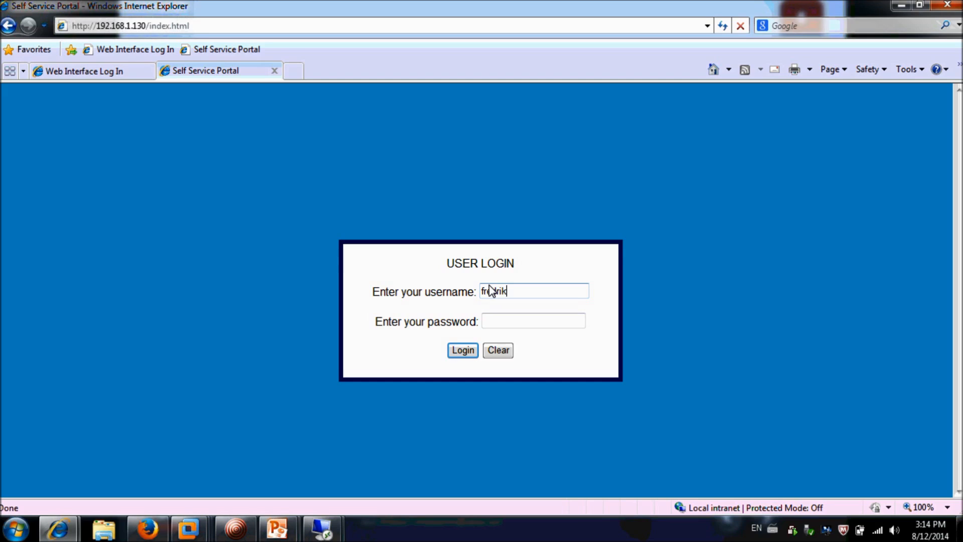
key("Tab")
type("••••••••••")
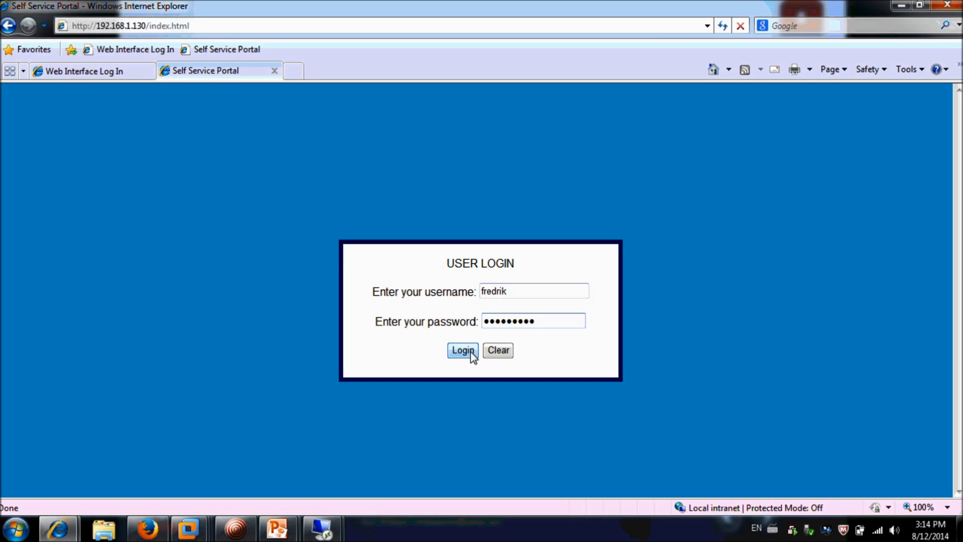
left_click(471, 351)
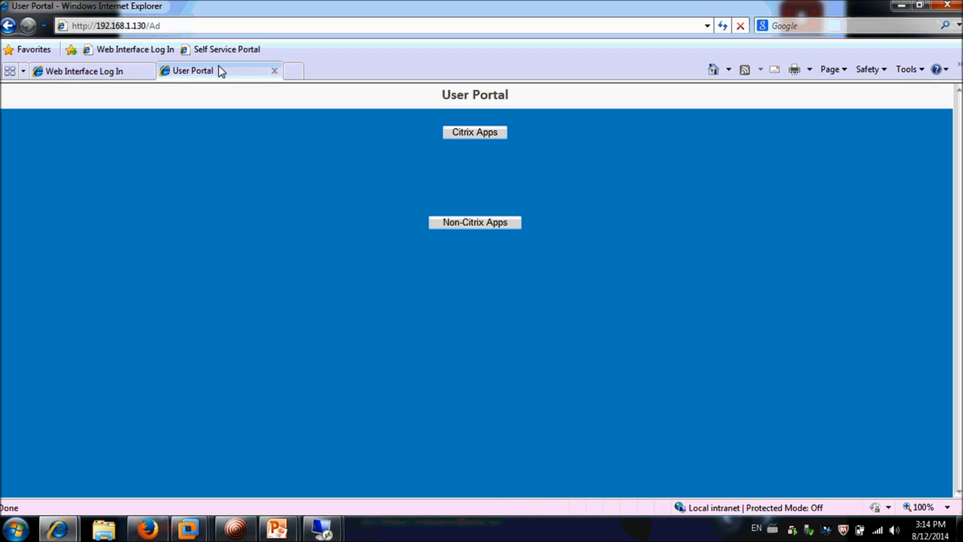
left_click(218, 50)
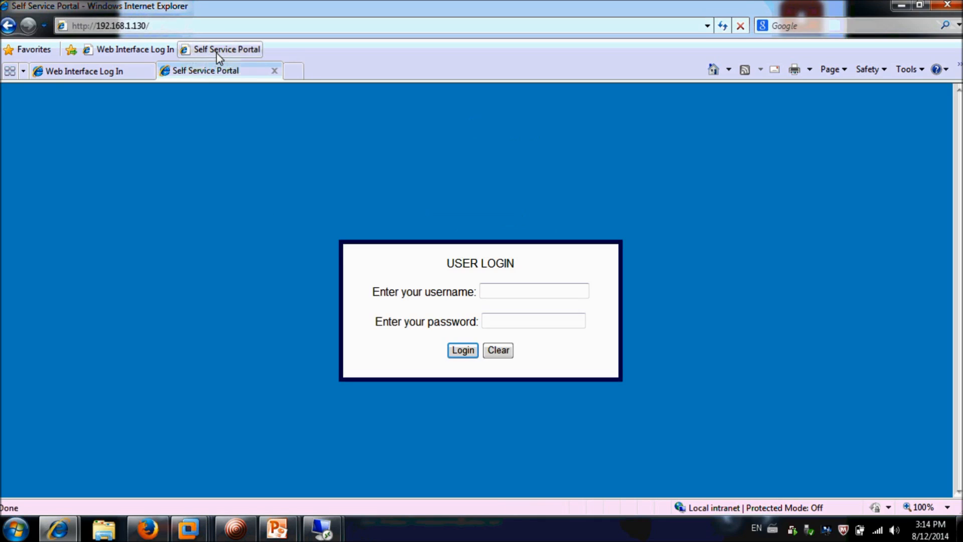
Log in as the enterprise admin and make the first chosen user a Citrix Approver
left_click(502, 293)
type("tom")
key("Tab")
type("•••••••••")
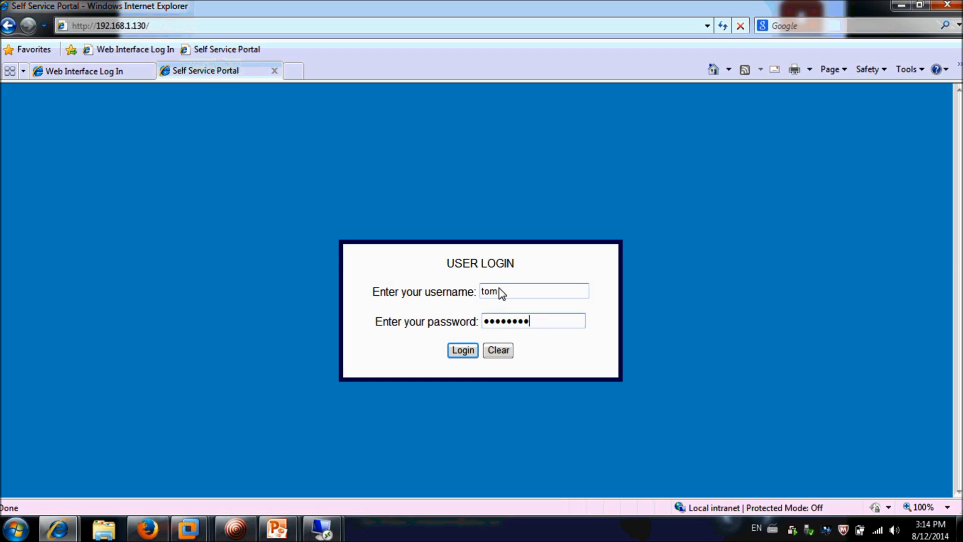
left_click(464, 350)
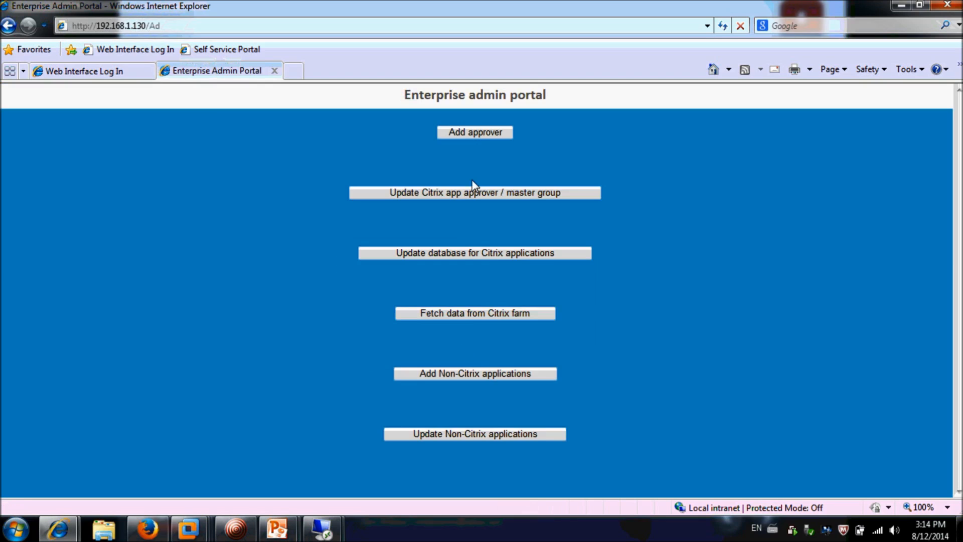
left_click(482, 134)
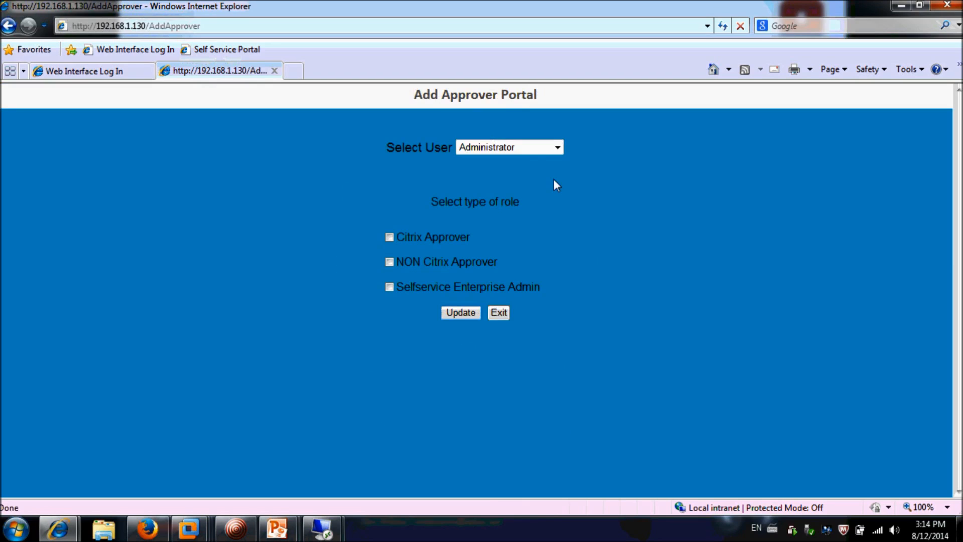
left_click(557, 148)
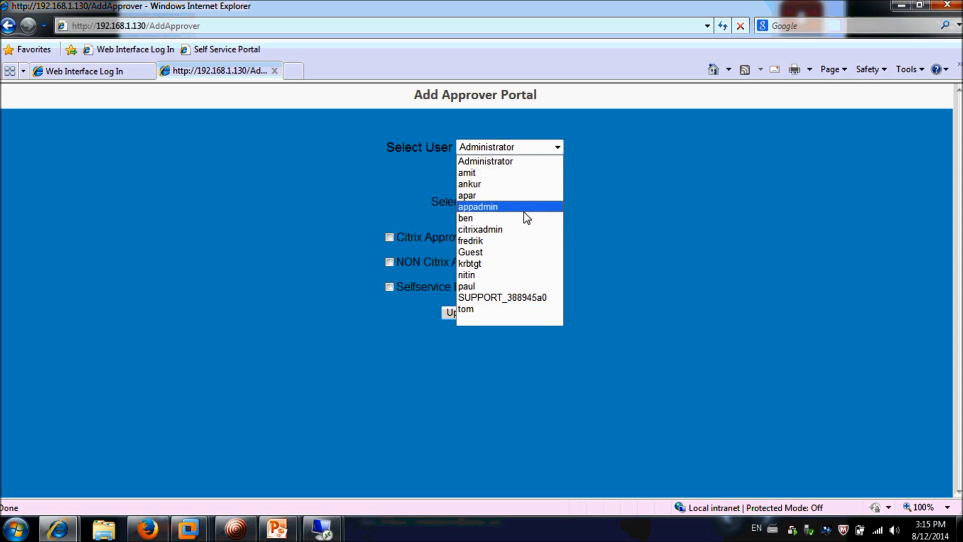
left_click(488, 287)
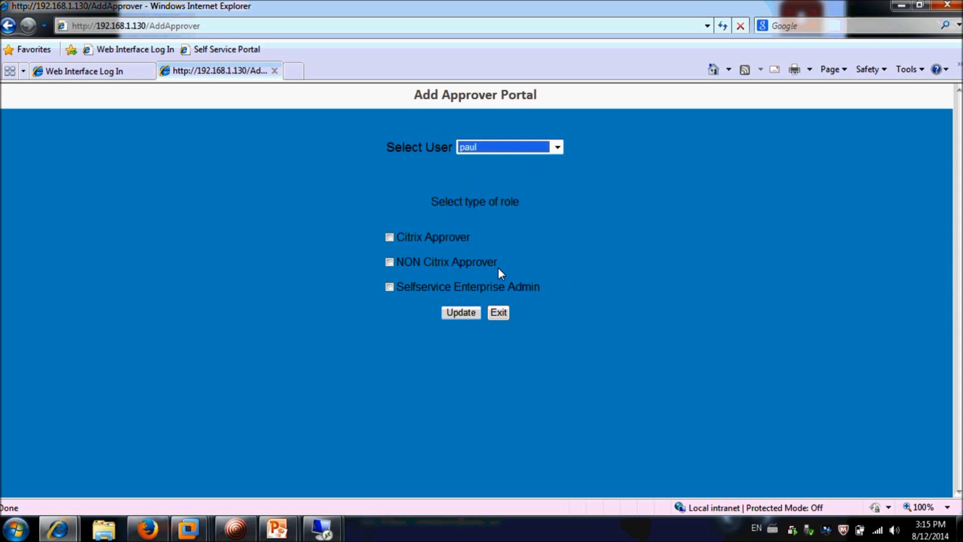
left_click(509, 245)
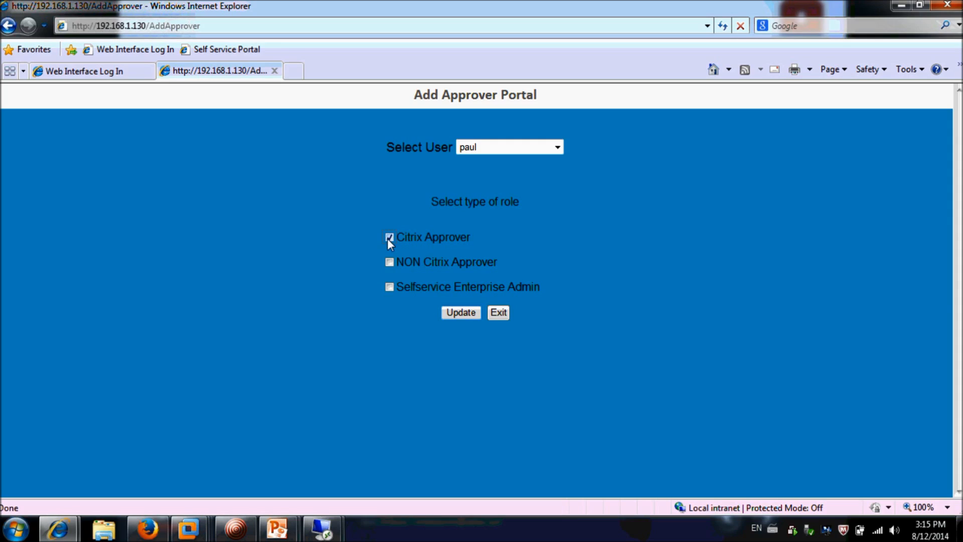
left_click(452, 310)
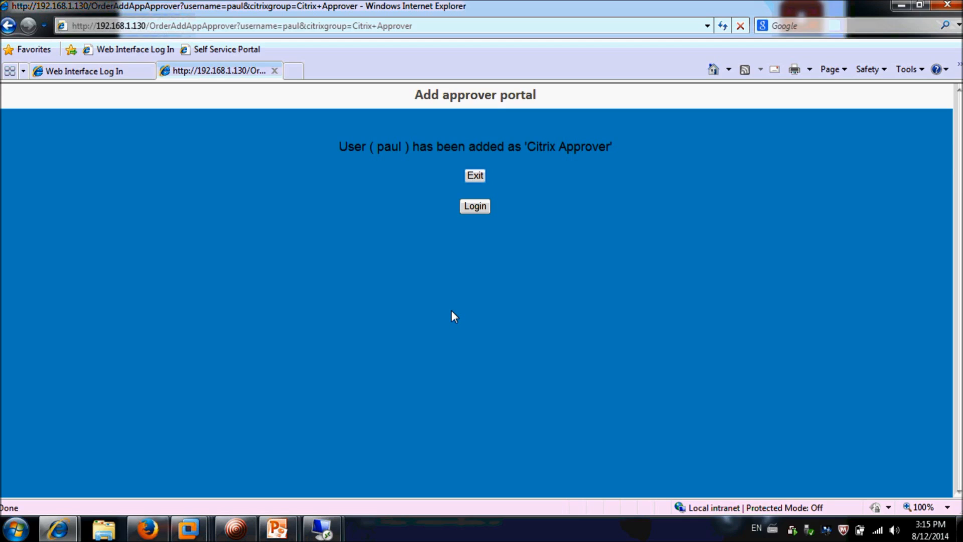
left_click(474, 208)
Log in again and give a second user both Citrix Approver and Non Citrix Approver roles
left_click(485, 293)
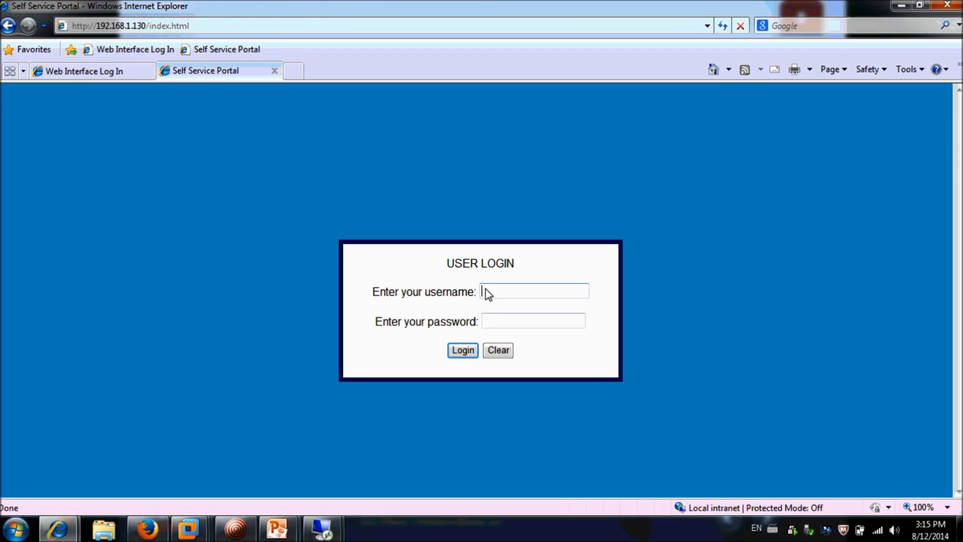
type("tom")
key("Tab")
type("tom••••••")
left_click(462, 349)
left_click(492, 134)
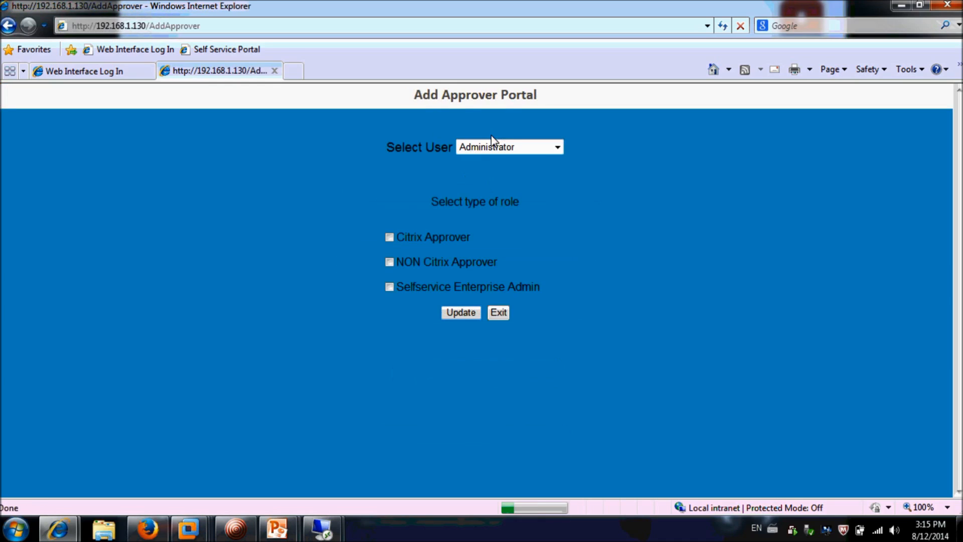
left_click(557, 148)
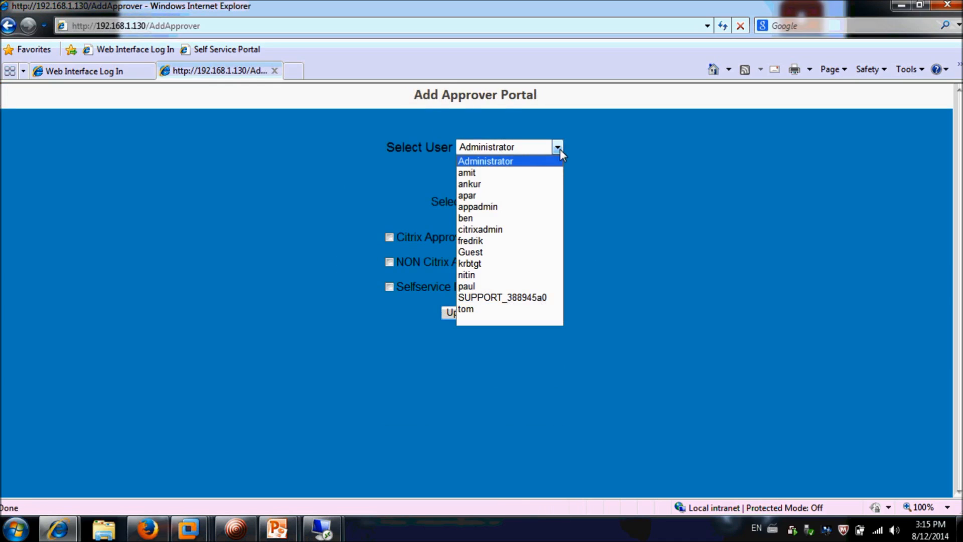
left_click(545, 185)
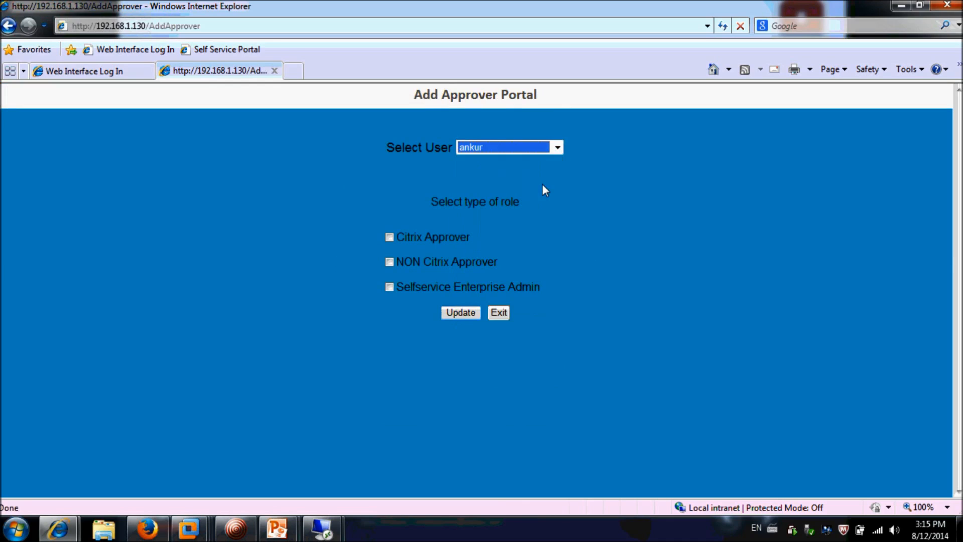
left_click(390, 238)
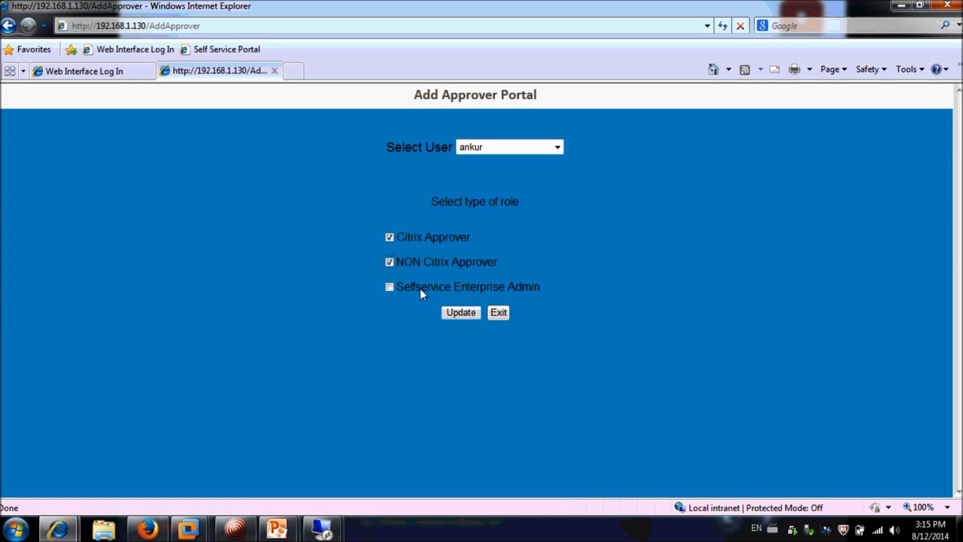
left_click(457, 316)
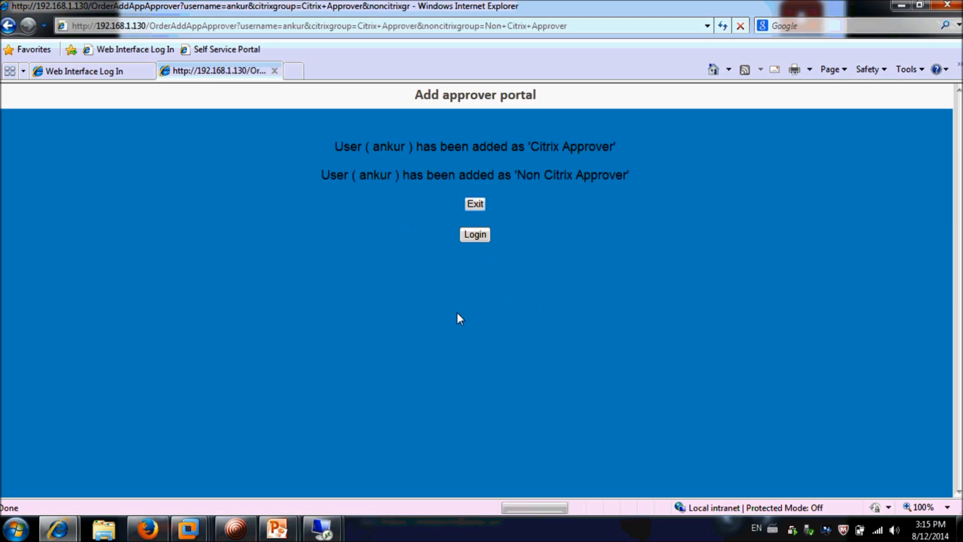
left_click(480, 235)
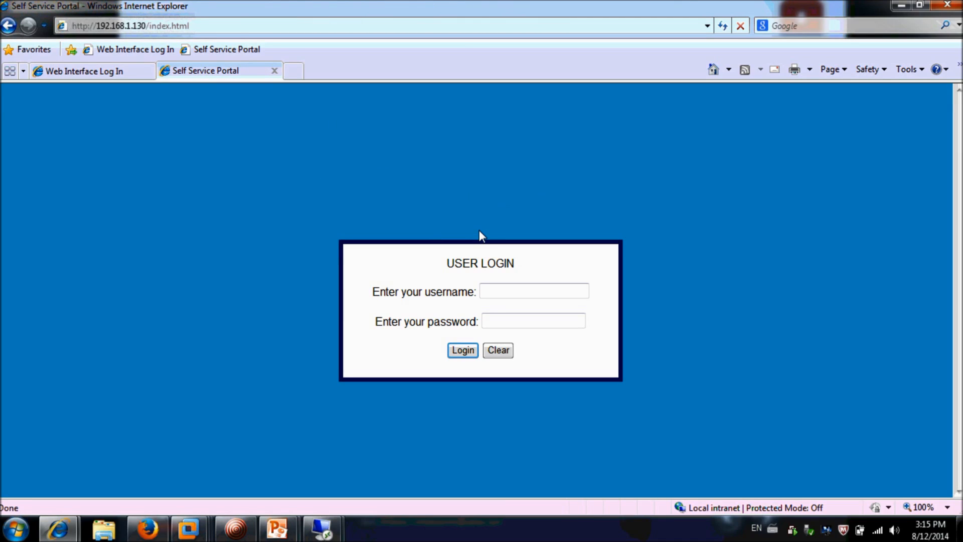
As enterprise admin, give the admin's own account both Citrix and Non Citrix Approver roles
left_click(489, 287)
type("tom")
key("Tab")
type("********")
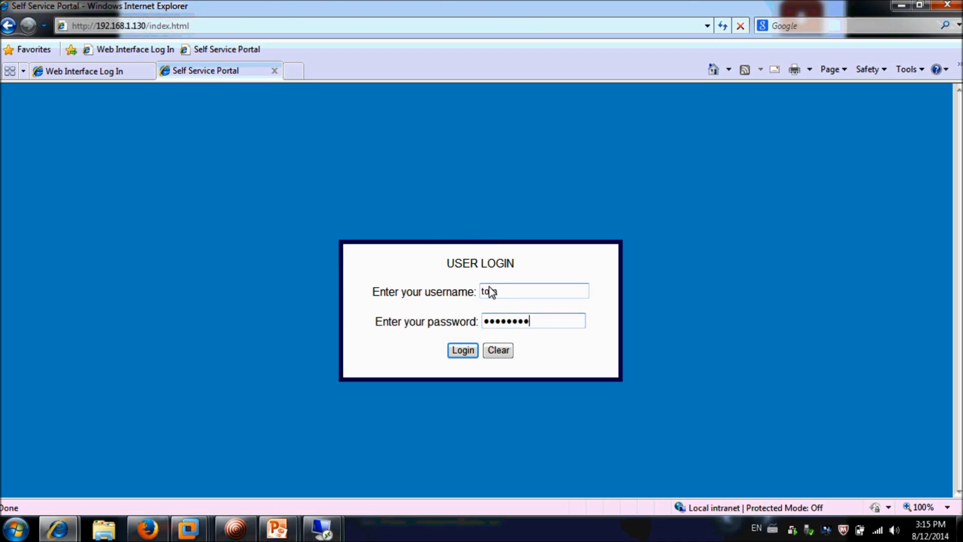
left_click(464, 350)
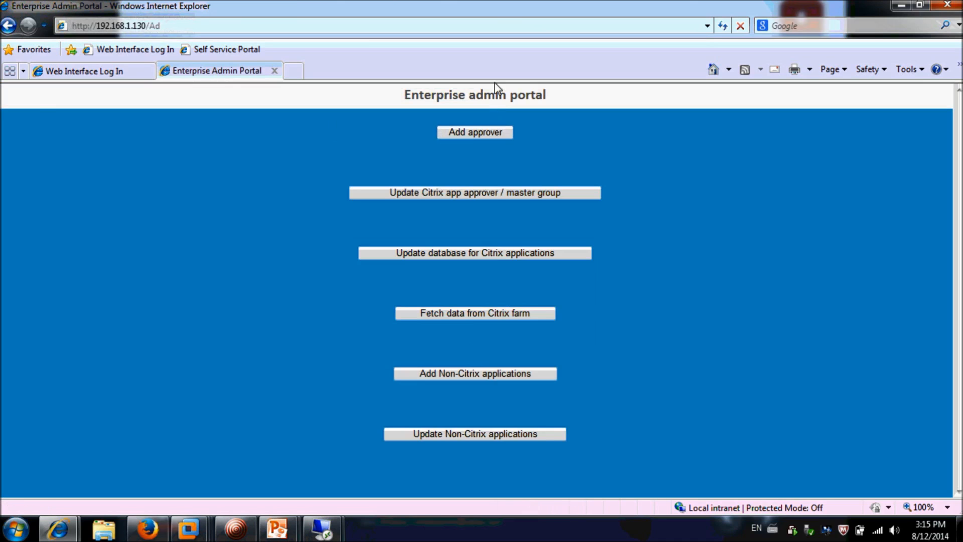
left_click(485, 131)
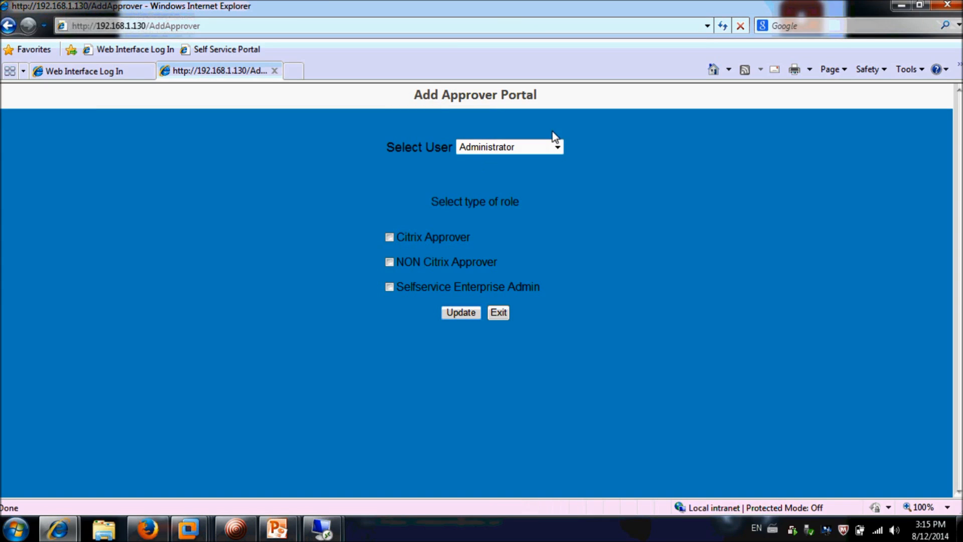
left_click(558, 147)
left_click(499, 312)
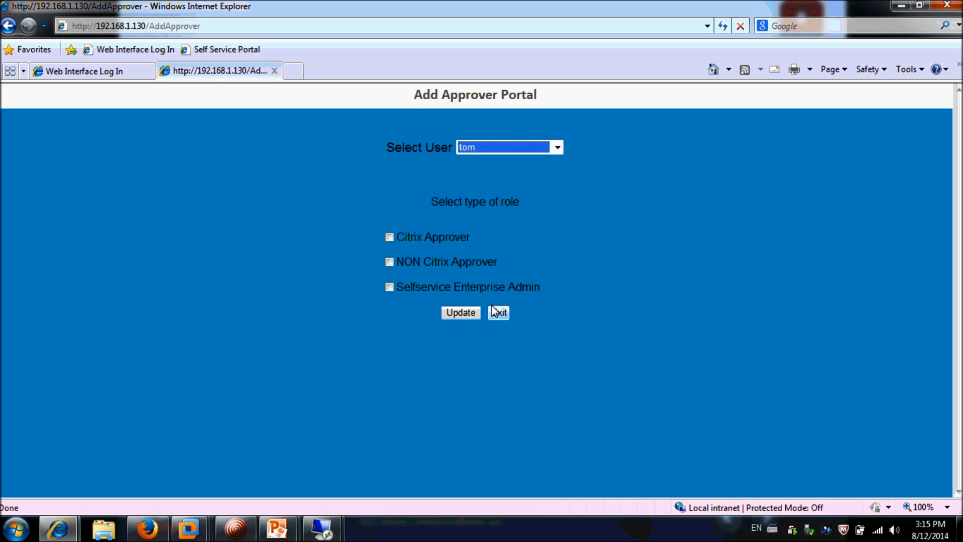
left_click(389, 238)
left_click(389, 261)
left_click(456, 312)
left_click(480, 238)
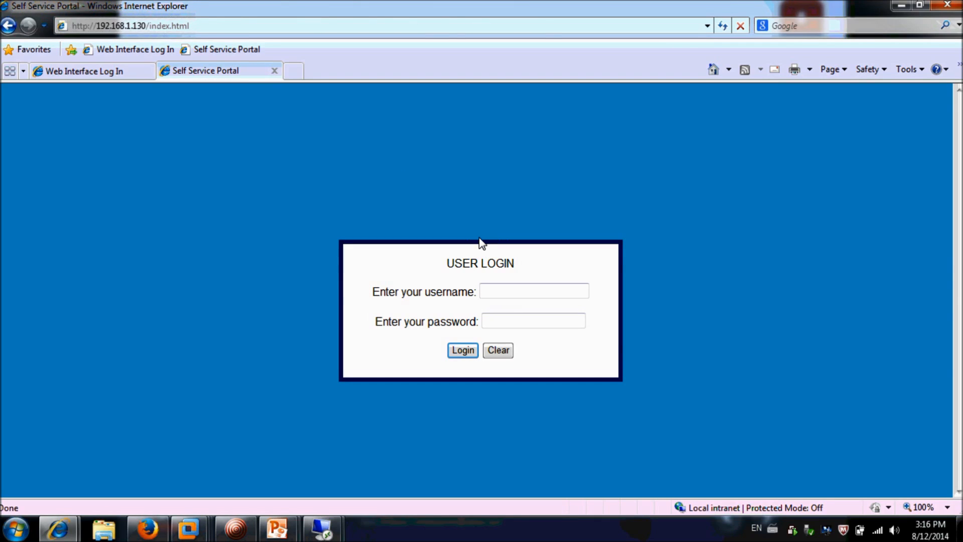
Sign back in as the enterprise admin and open the Enterprise admin portal
left_click(496, 285)
type("tom")
key("Tab")
type("*********")
left_click(472, 351)
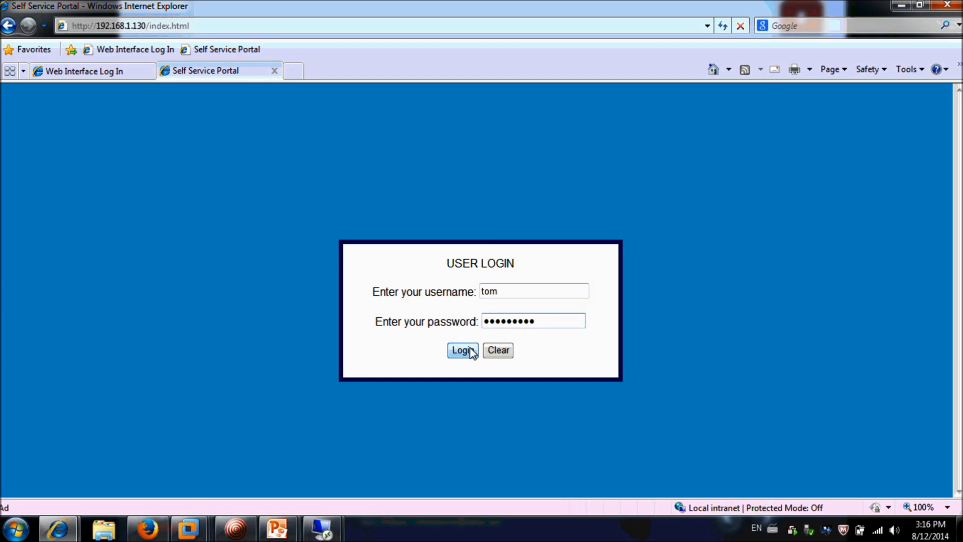
left_click(489, 257)
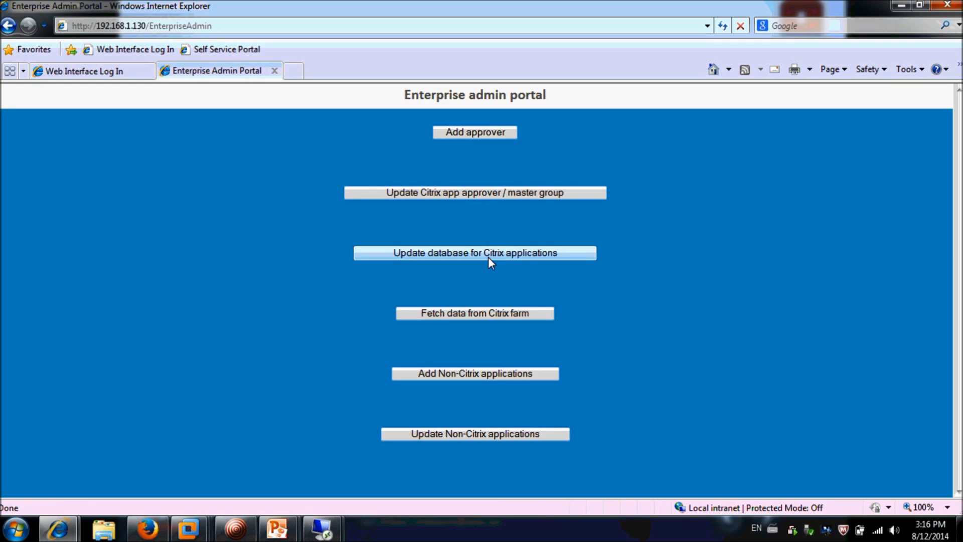
On the application database update page, choose ctxserver wordpad 2, ctxserver BMC portal and testfarm IE entries
left_click(489, 257)
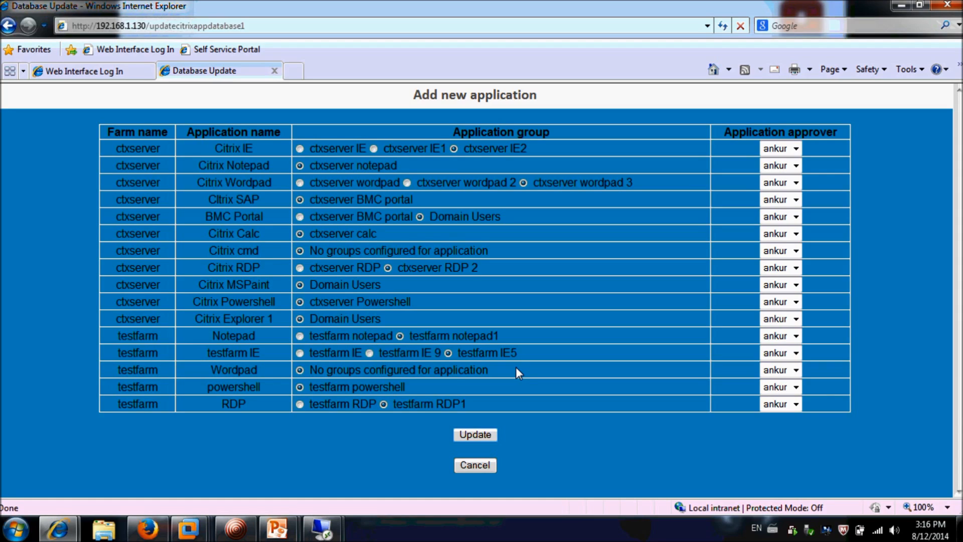
left_click(795, 233)
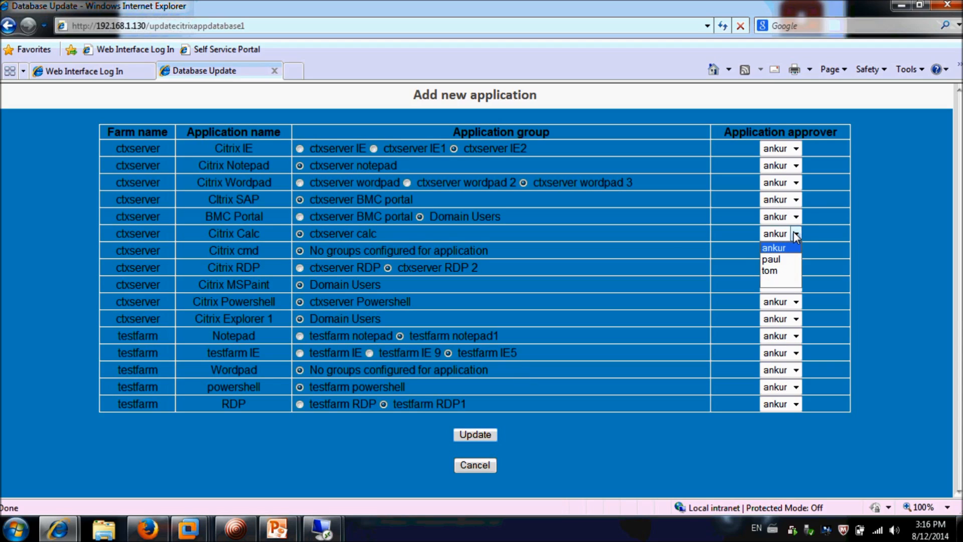
left_click(661, 245)
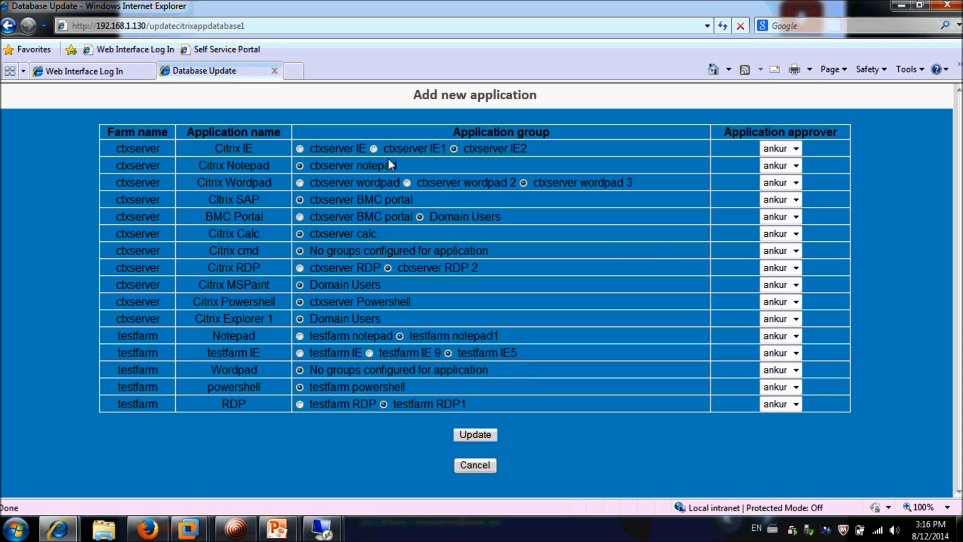
left_click(407, 182)
left_click(300, 217)
left_click(372, 351)
left_click(299, 354)
left_click_drag(312, 248, 407, 255)
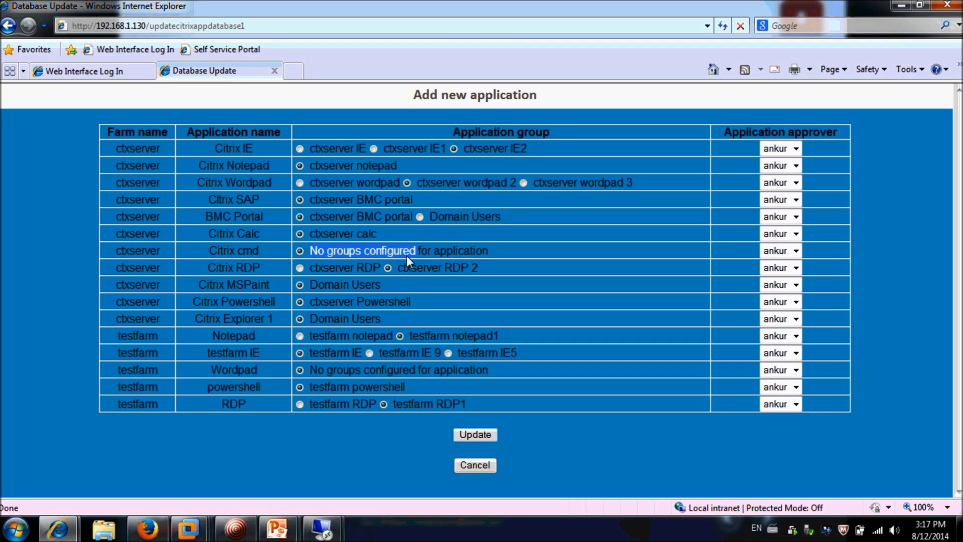
left_click(490, 254)
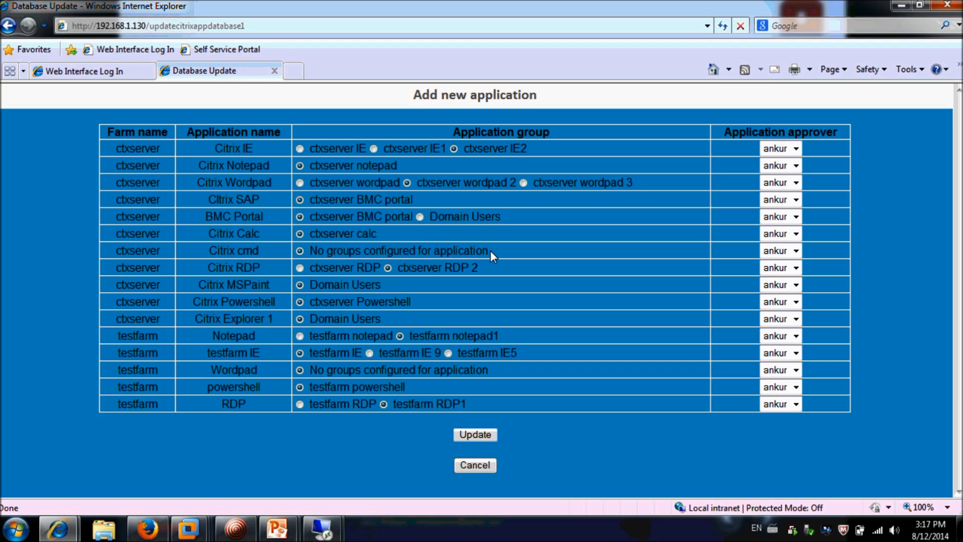
Reassign approvers for powershell and RDP, then for Citrix MSPaint and Citrix Explorer 1, and submit
left_click(797, 388)
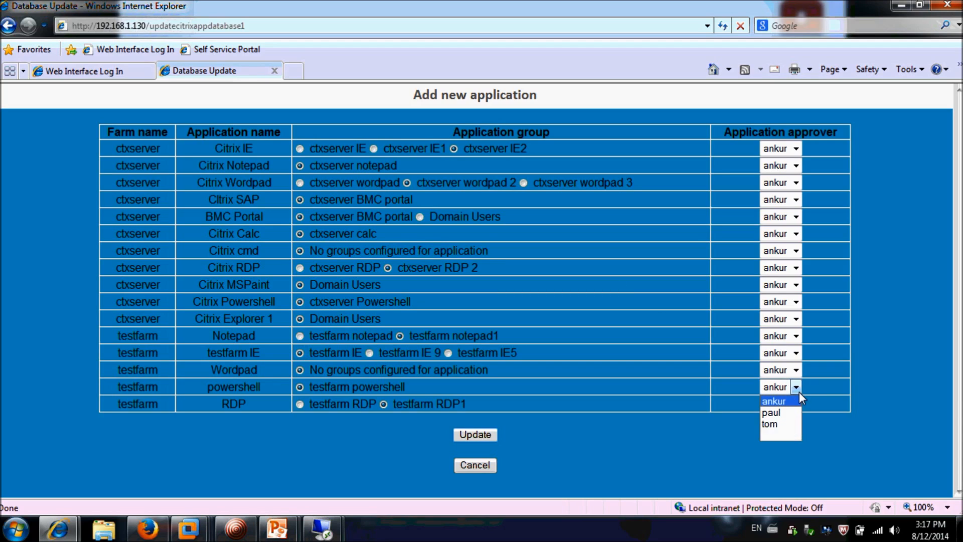
left_click(786, 410)
left_click(797, 404)
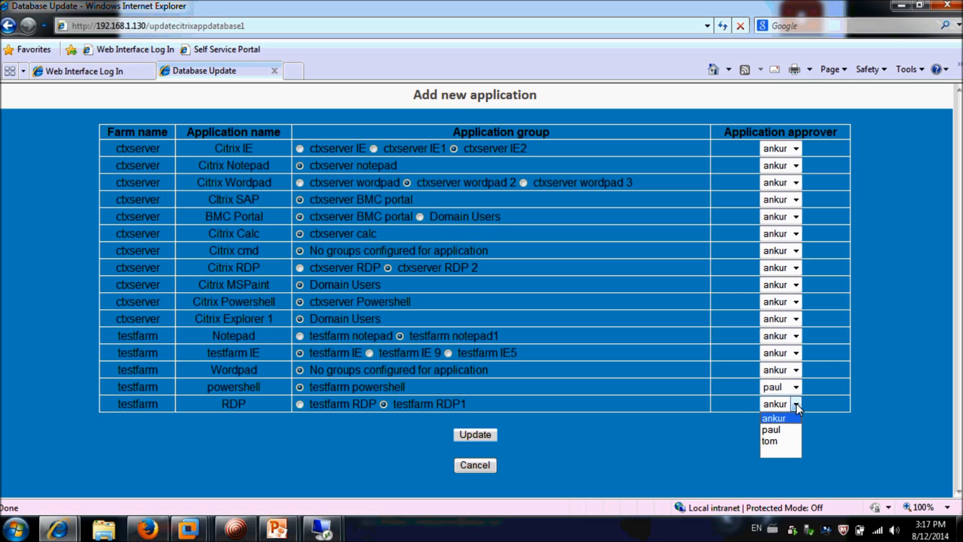
left_click(780, 431)
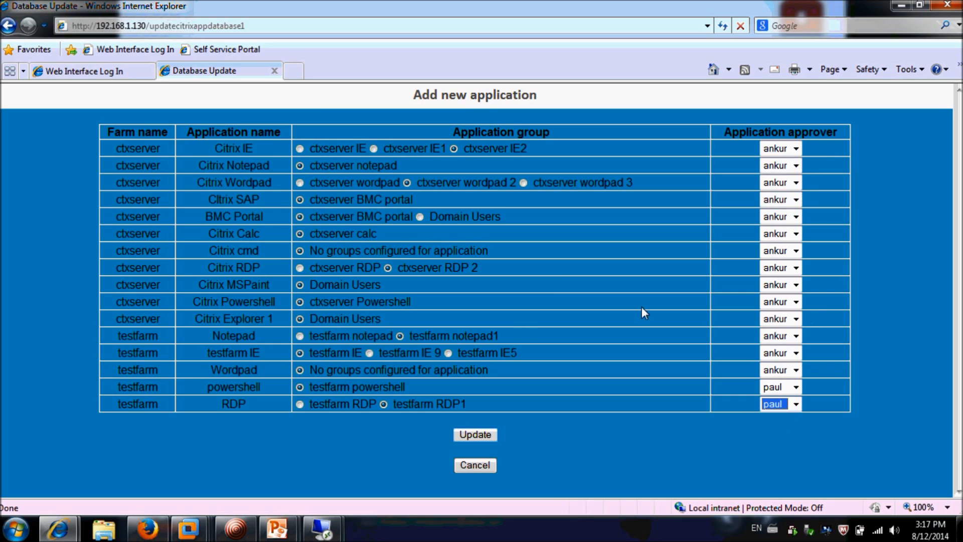
left_click(782, 290)
left_click(771, 322)
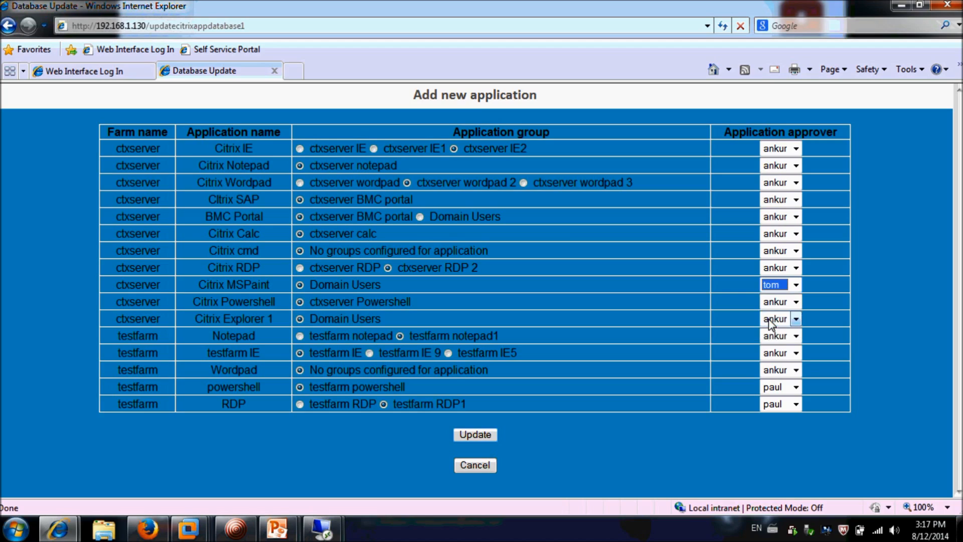
left_click(797, 323)
left_click(776, 356)
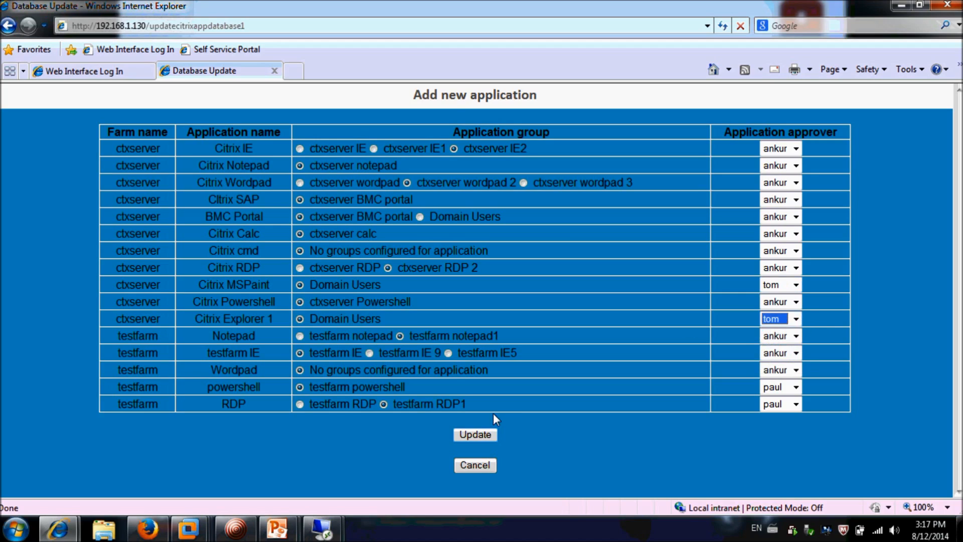
left_click(474, 433)
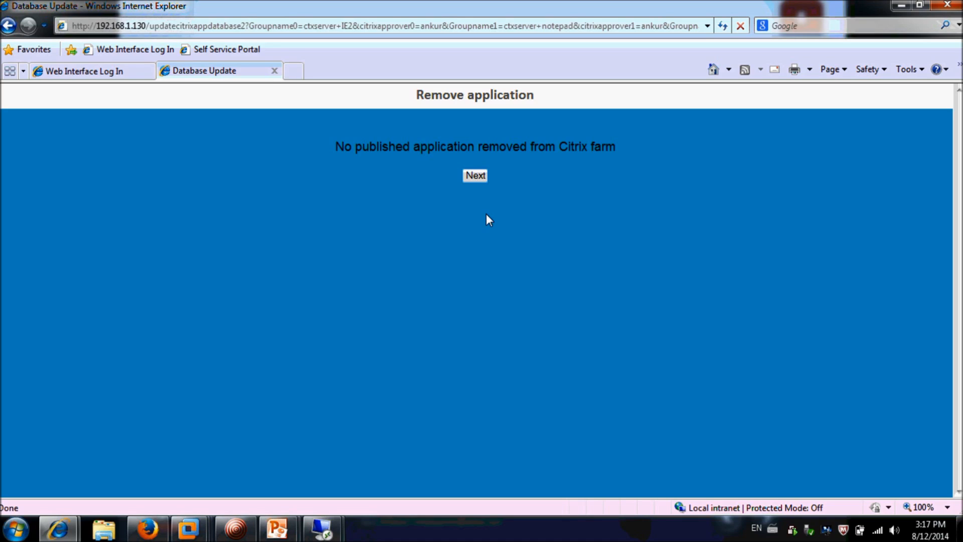
Step through the removed-applications, published-status and users/groups pages, then return to login
left_click(471, 177)
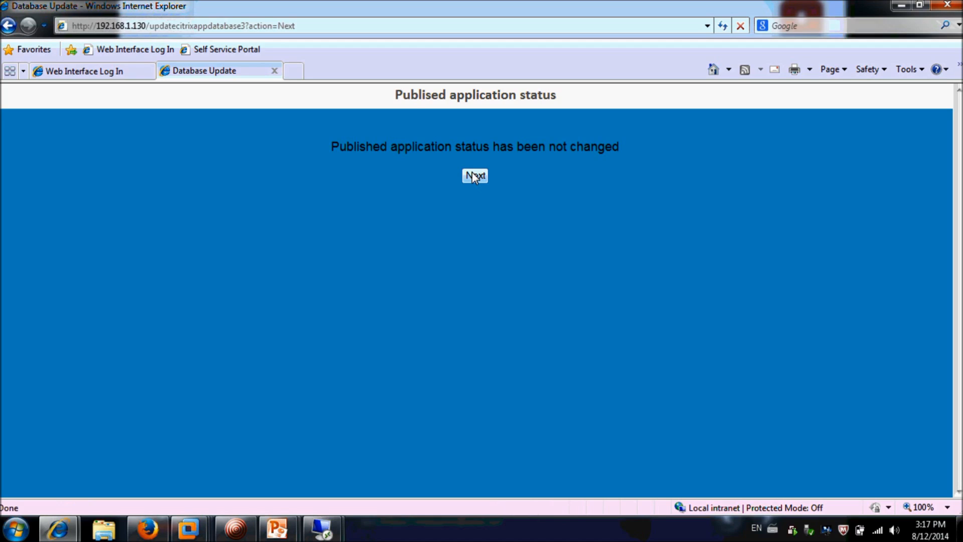
left_click(473, 176)
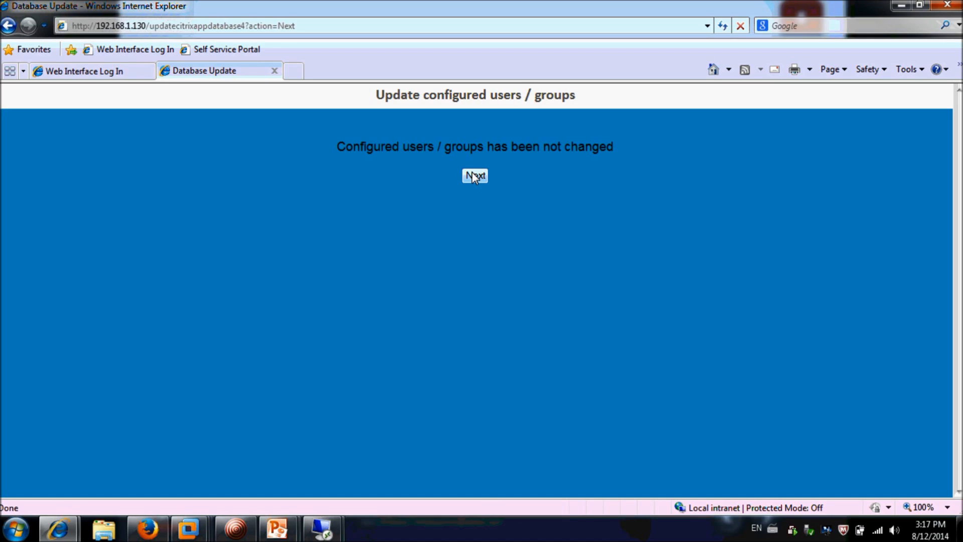
left_click(471, 174)
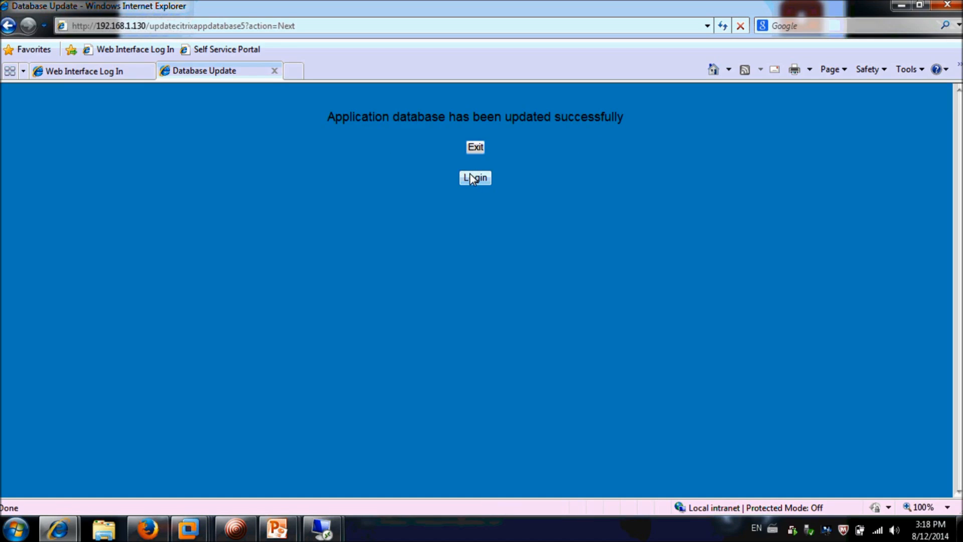
left_click(471, 178)
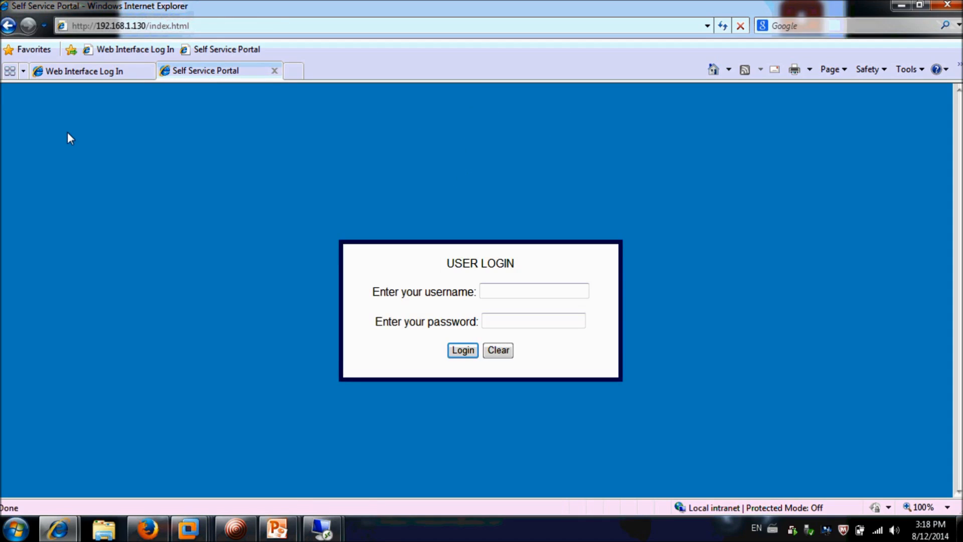
Log in to the Citrix Web Interface as the test user with the password and domain appdc
left_click(107, 79)
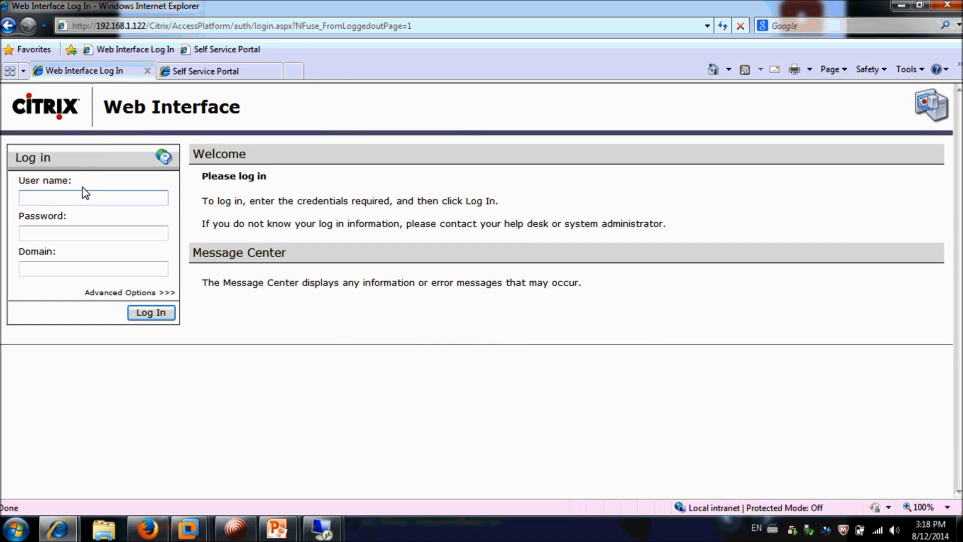
type("nitin")
key("Tab")
type("*********")
key("Tab")
type("appdc")
left_click(165, 318)
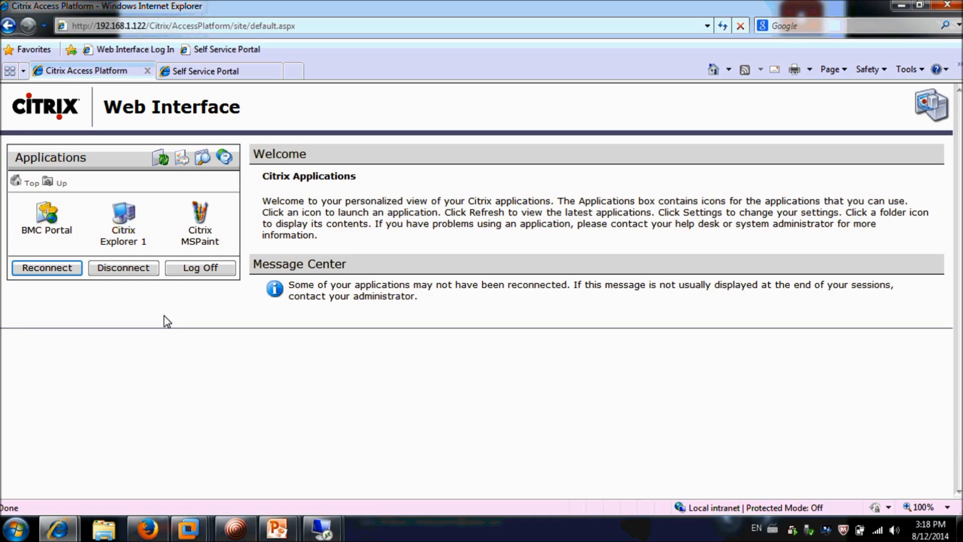
Back in Self Service Portal, log in as the end user
left_click(231, 72)
left_click(519, 286)
type("nitin")
key("Tab")
type("•••••••")
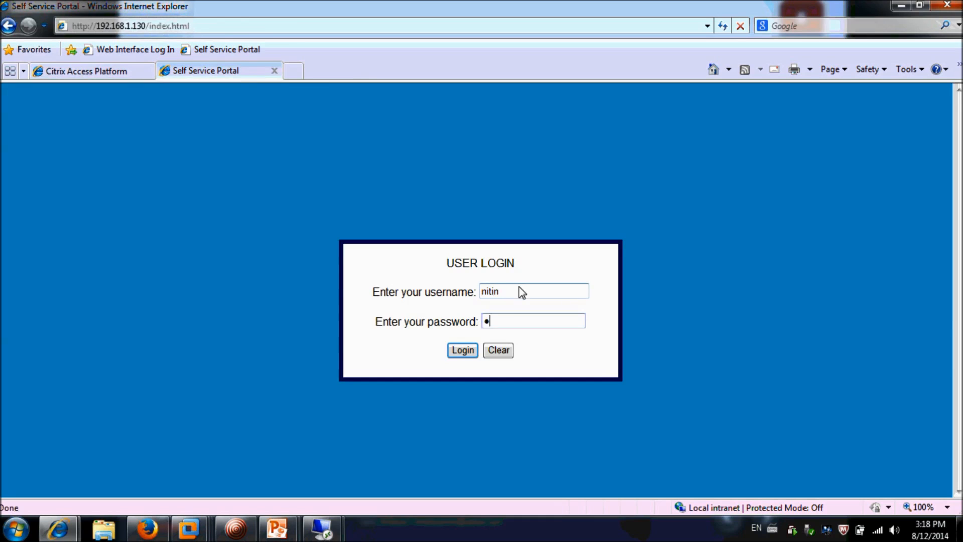
type("••")
left_click(469, 353)
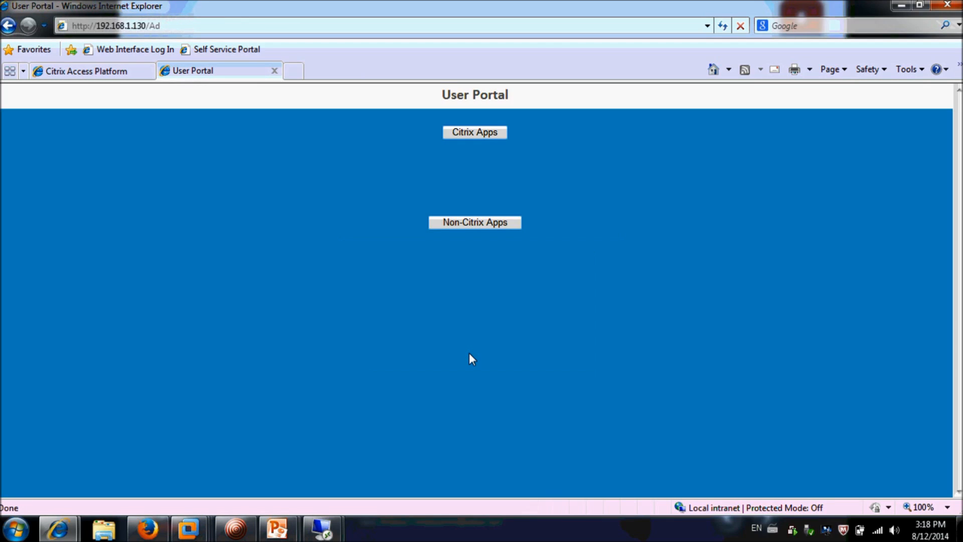
Order Citrix IE, Citrix SAP, Citrix RDP and Citrix Powershell, then return to login
left_click(489, 134)
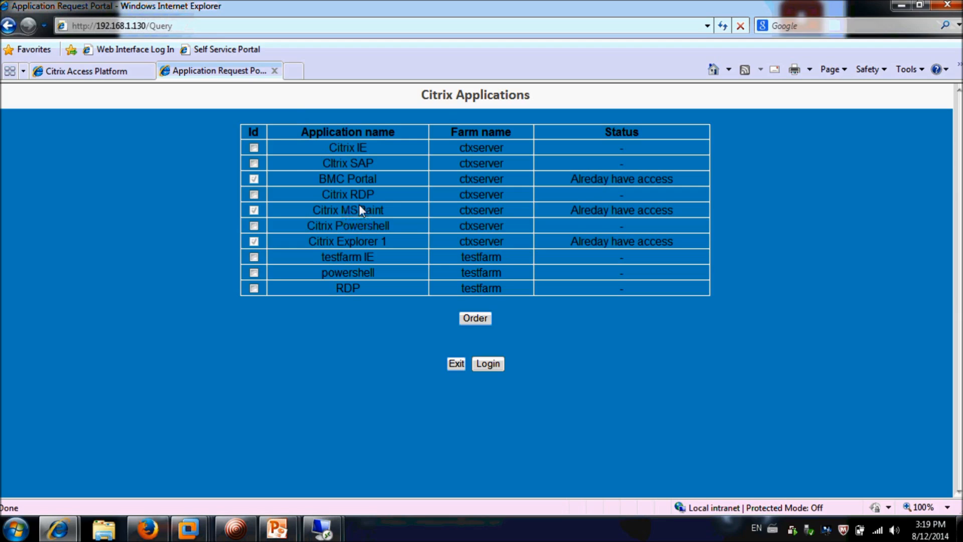
left_click(254, 148)
left_click(254, 163)
left_click(254, 196)
left_click(254, 226)
left_click(471, 317)
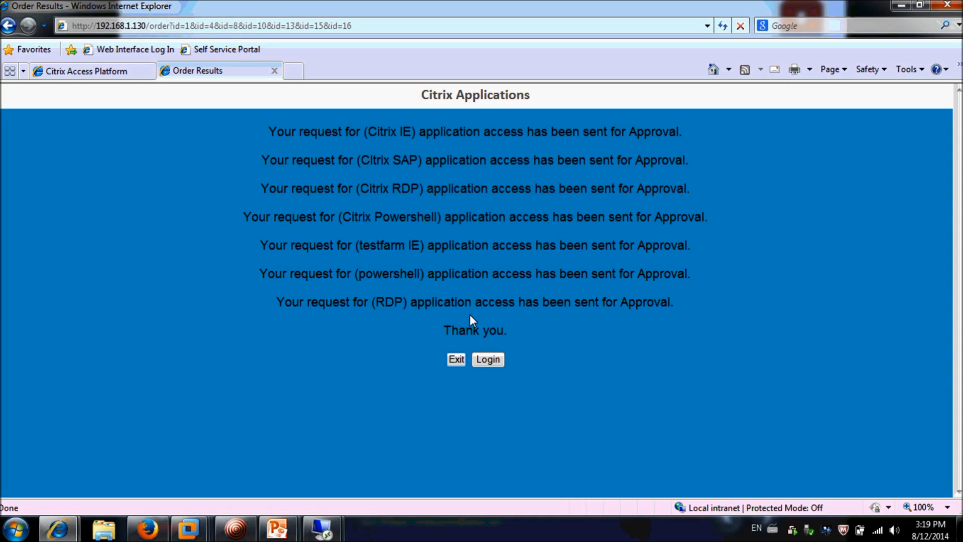
left_click(486, 358)
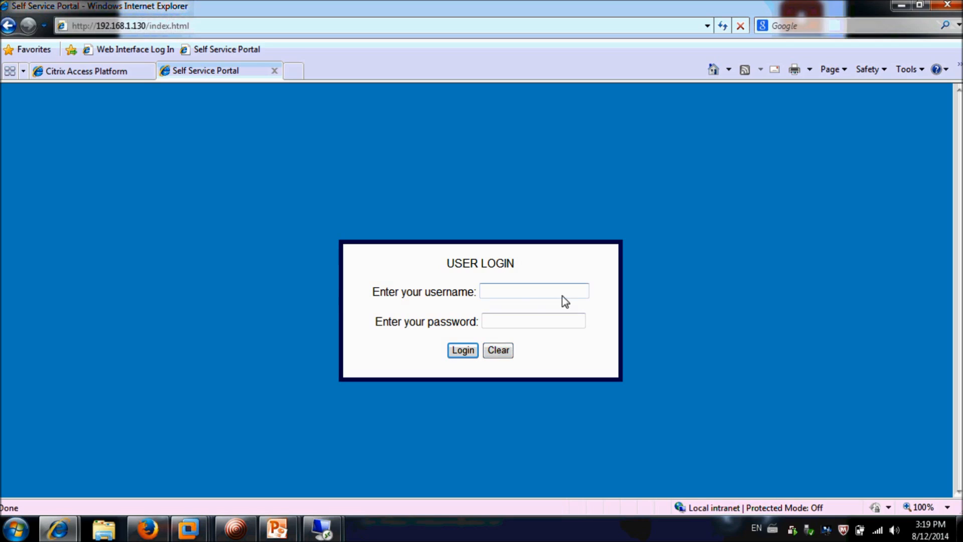
Sign in to the Self Service Portal with the approver's account and password
left_click(513, 293)
type("ankur")
key("Tab")
type("*********")
left_click(474, 352)
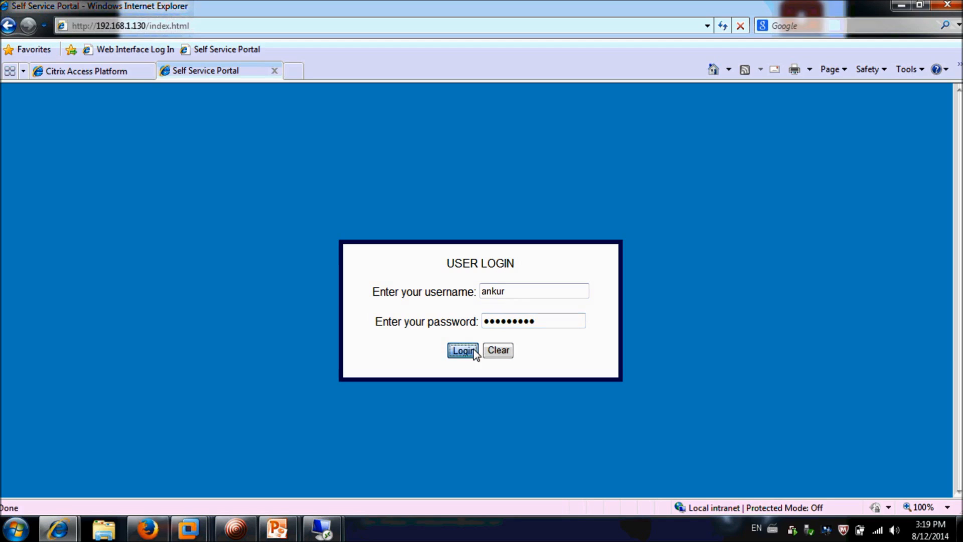
Approve the user's pending Citrix IE, SAP and RDP requests, then return to login
left_click(481, 133)
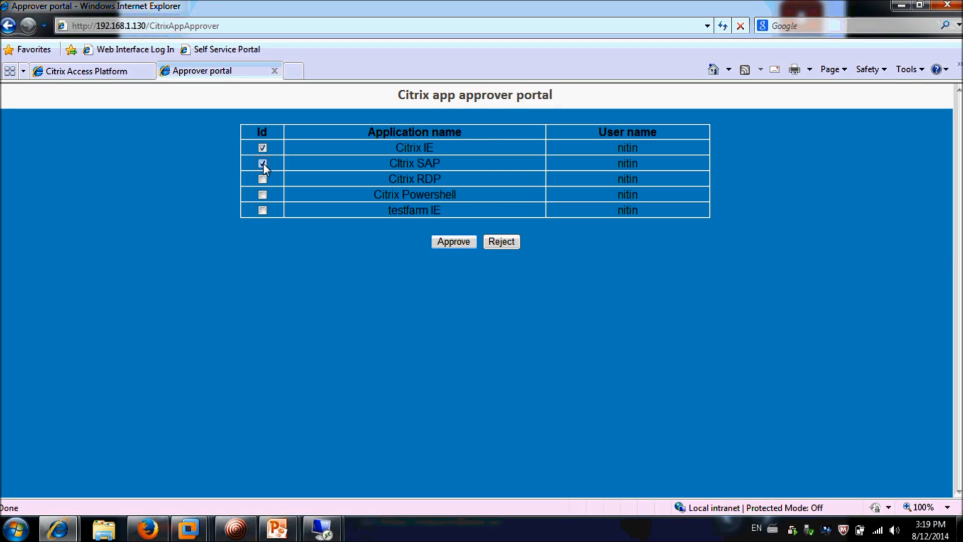
left_click(263, 180)
left_click(446, 242)
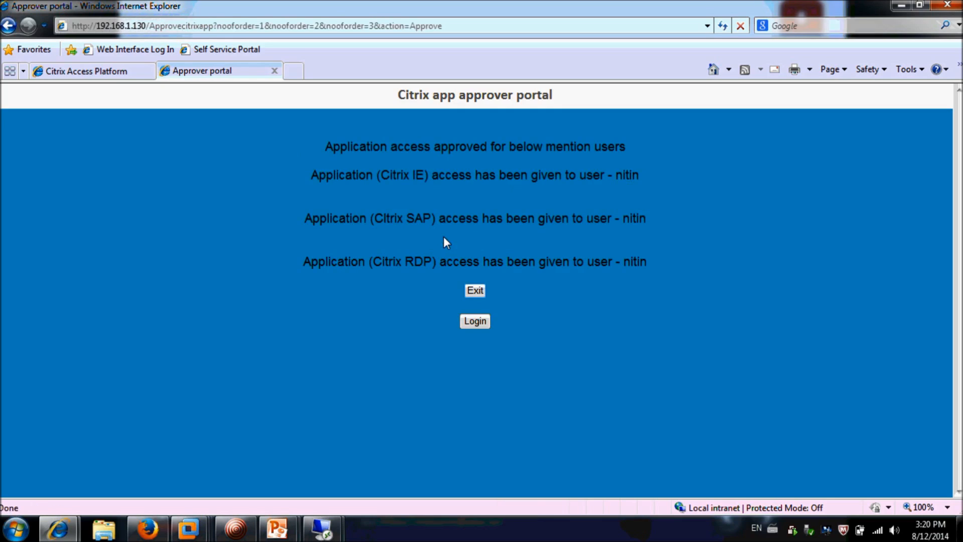
left_click(474, 321)
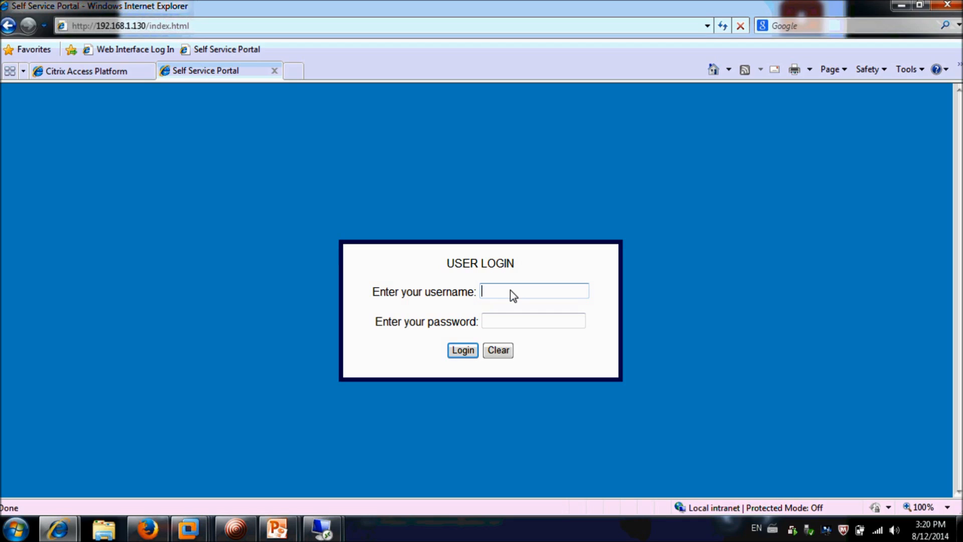
Sign in to the portal with the admin account and password
type("tom")
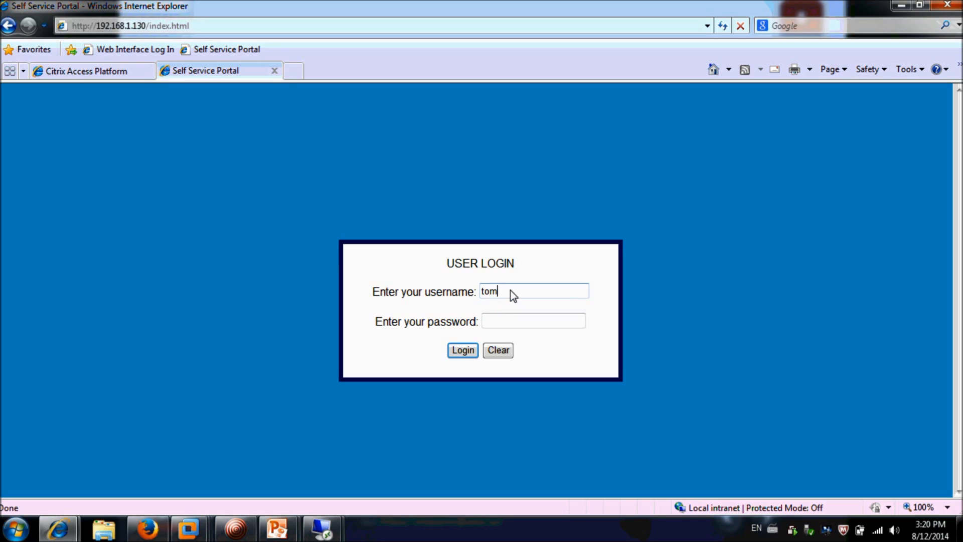
key("Tab")
type("•••••••")
type("•")
left_click(467, 351)
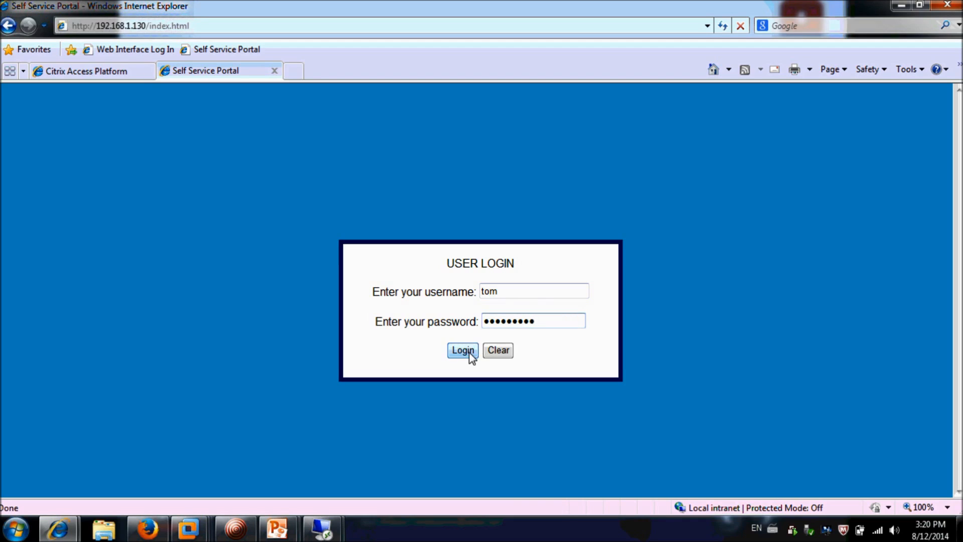
Give Citrix SAP a different approver, keeping the ctxserver BMC portal group, then return to login
left_click(494, 254)
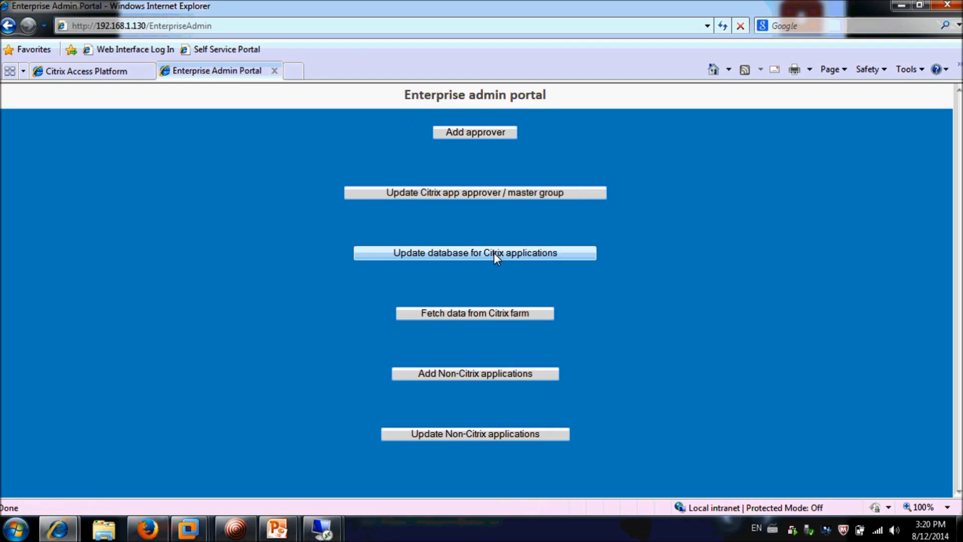
left_click(488, 194)
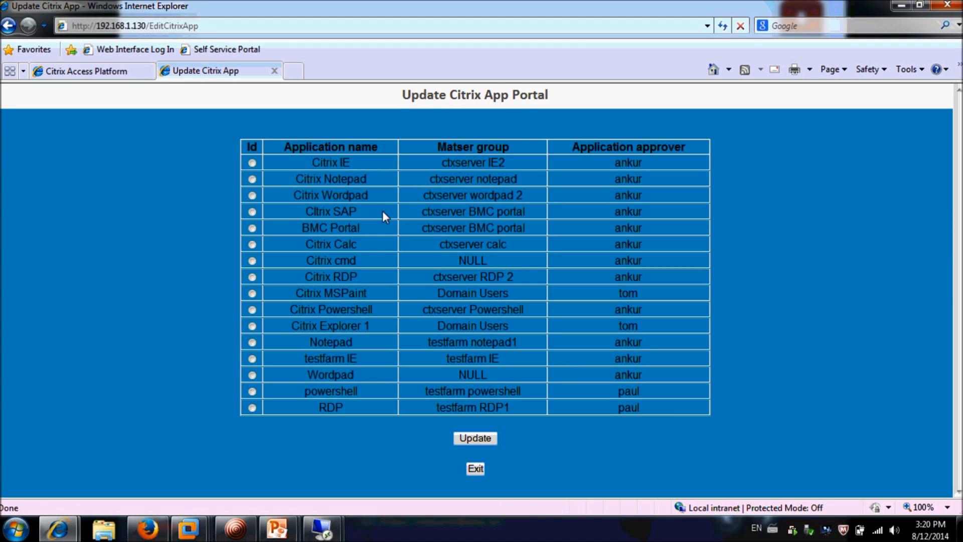
left_click(253, 211)
left_click(495, 440)
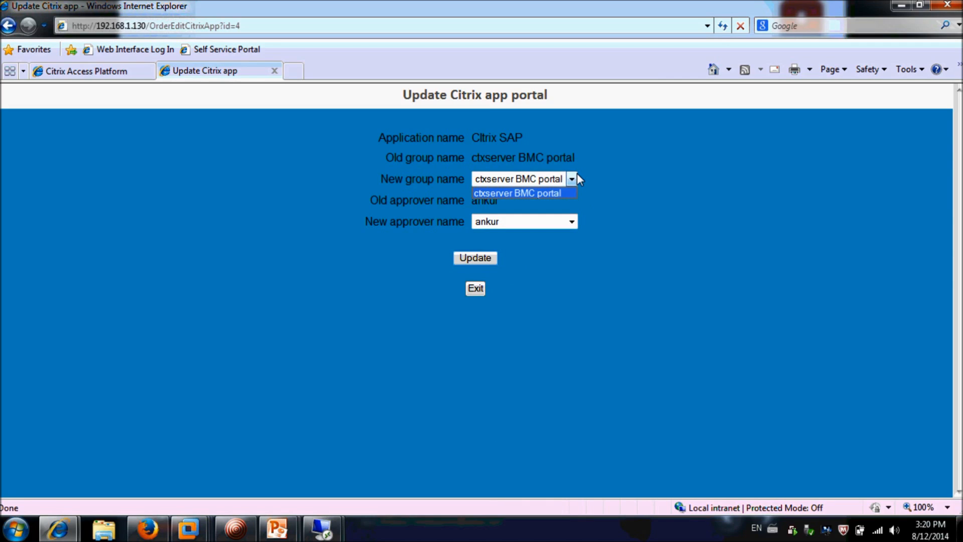
left_click(578, 175)
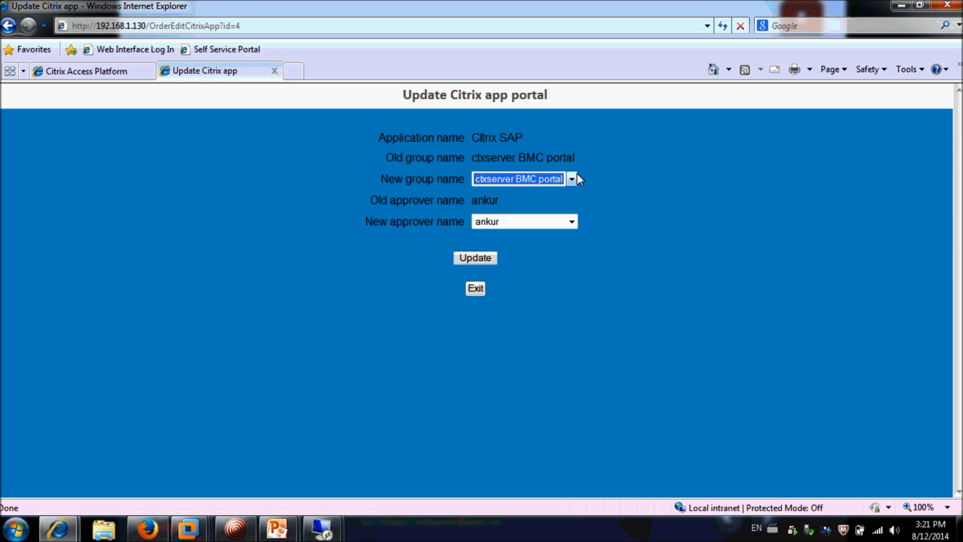
left_click(572, 222)
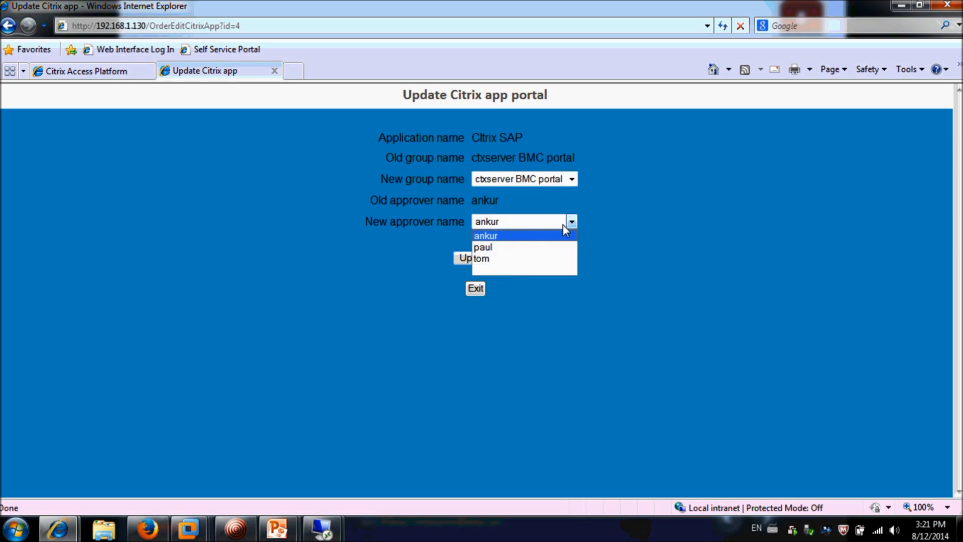
left_click(545, 248)
left_click(492, 259)
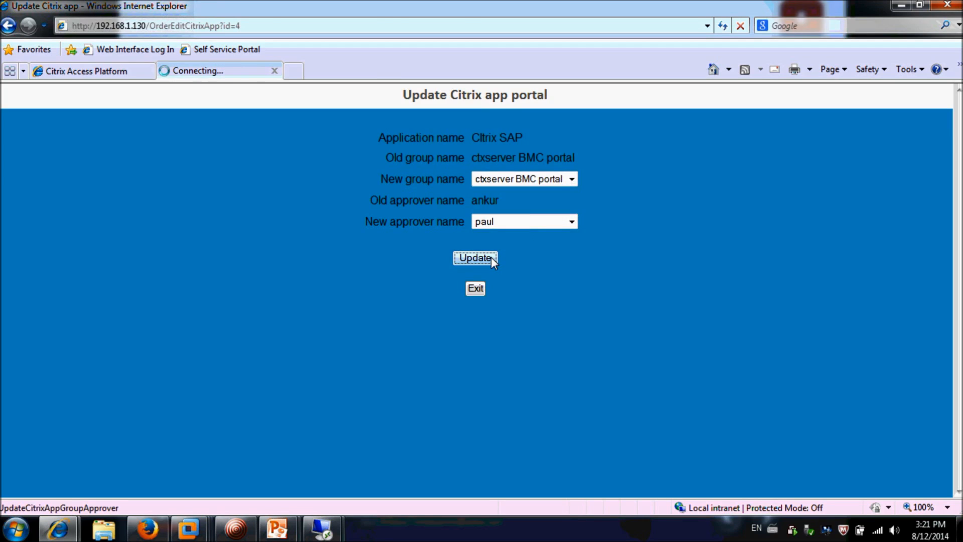
left_click(477, 249)
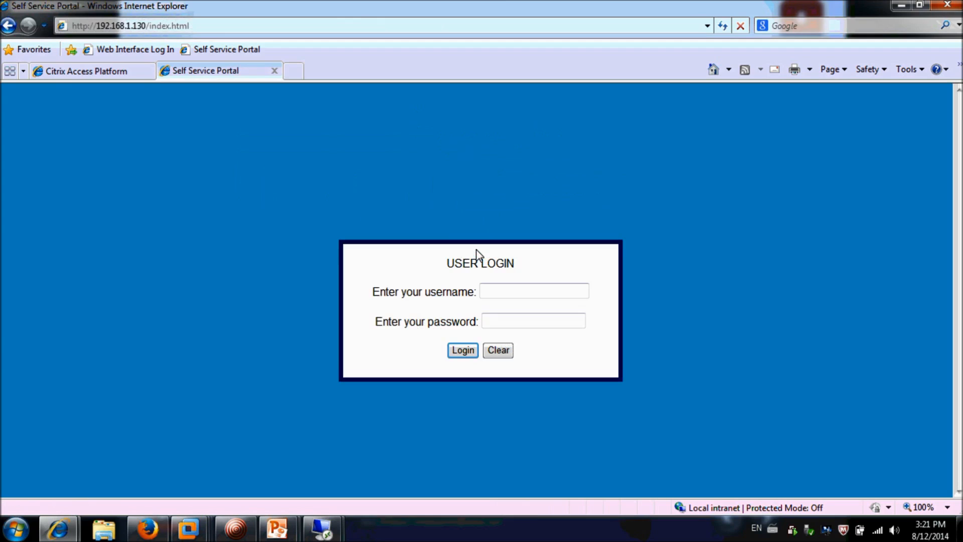
Sign in to the portal again with the admin account
type("m")
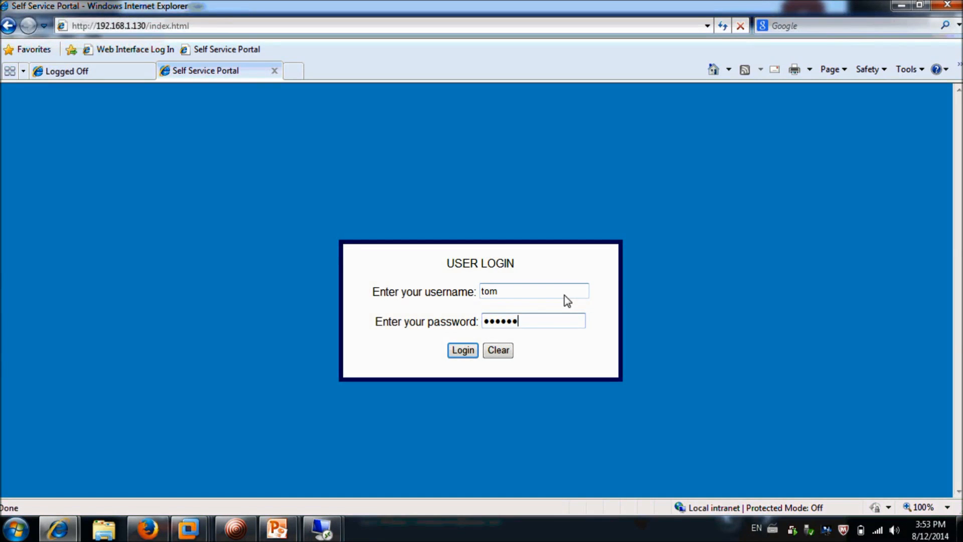
type("**")
left_click(467, 350)
Attempt to update the Citrix Powershell approver, get the pending-request notice, and return to login
left_click(470, 255)
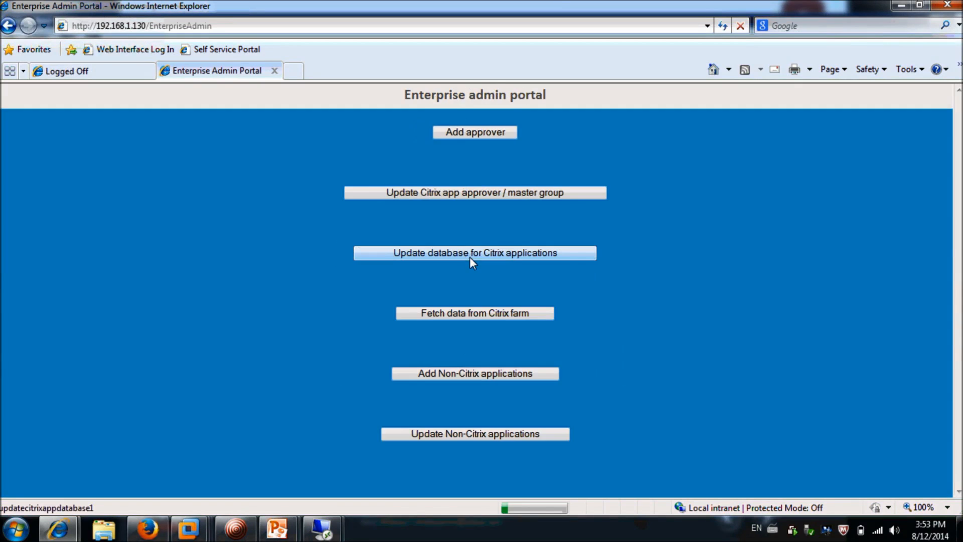
left_click(485, 192)
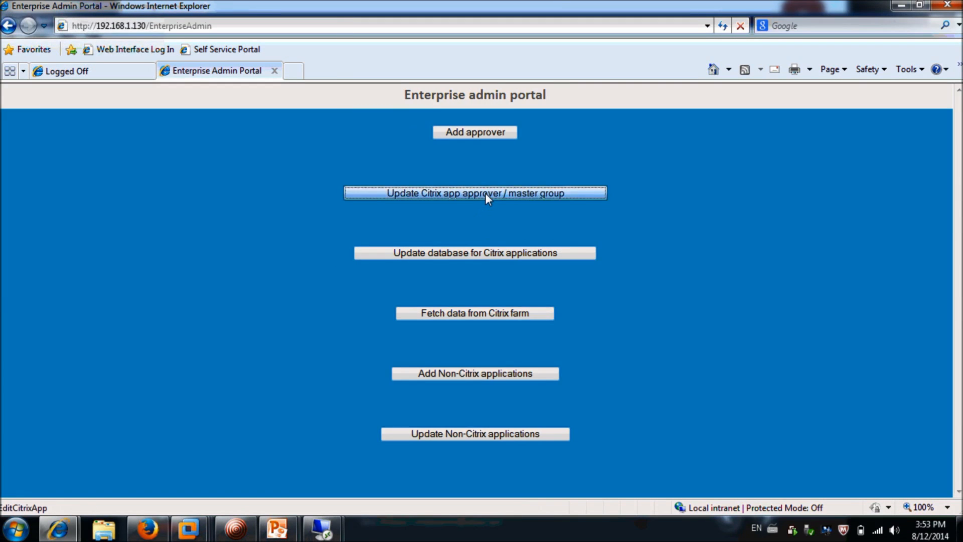
left_click(252, 310)
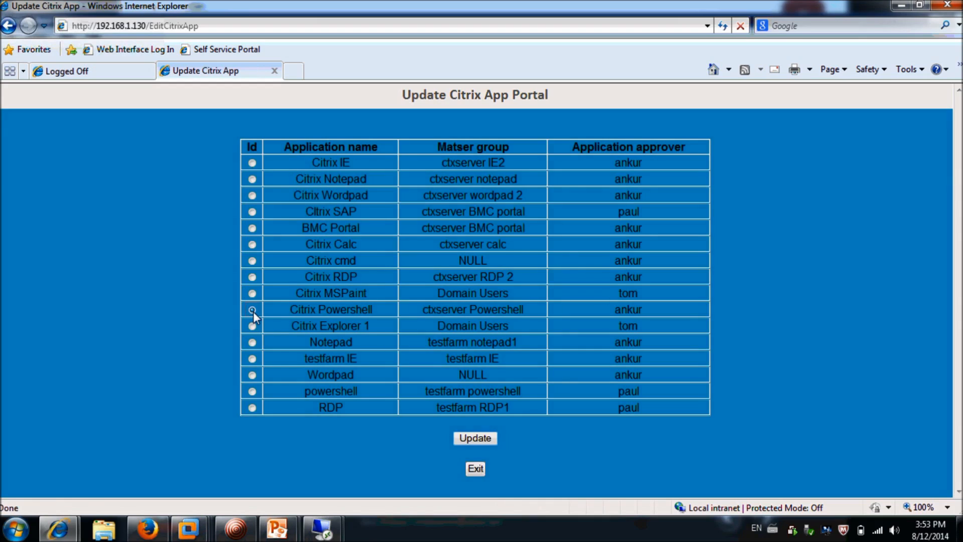
left_click(472, 439)
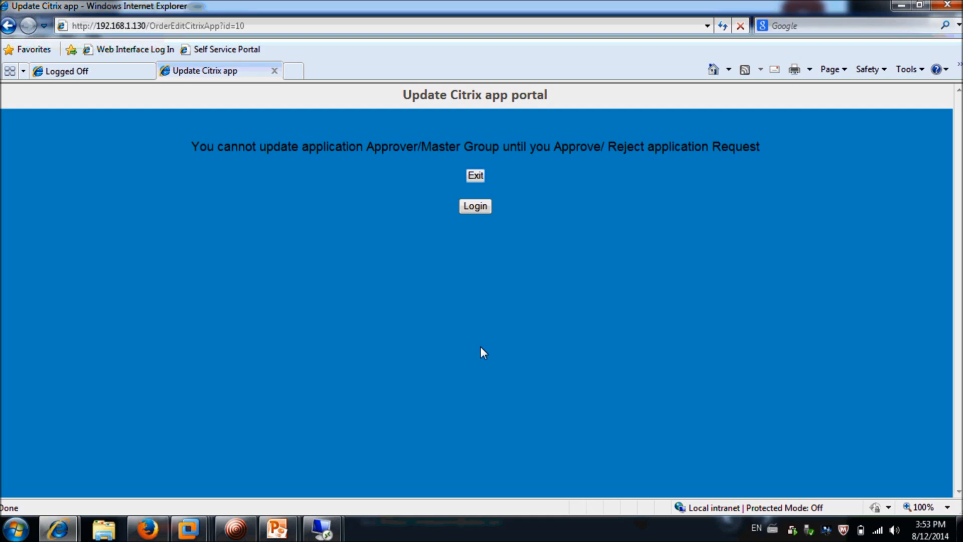
left_click(482, 207)
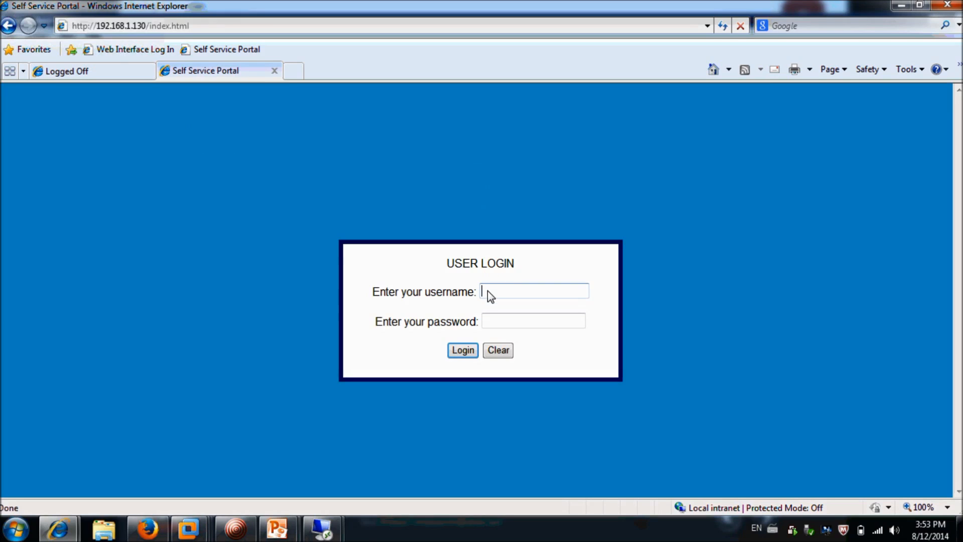
Sign in to the portal with the approver's account and password
type("ankur")
key("Tab")
type("a********")
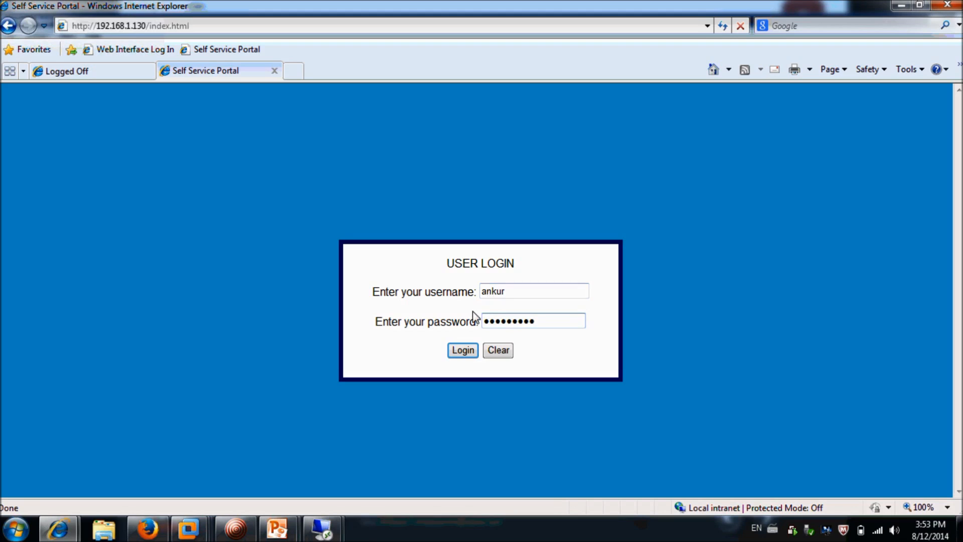
left_click(455, 353)
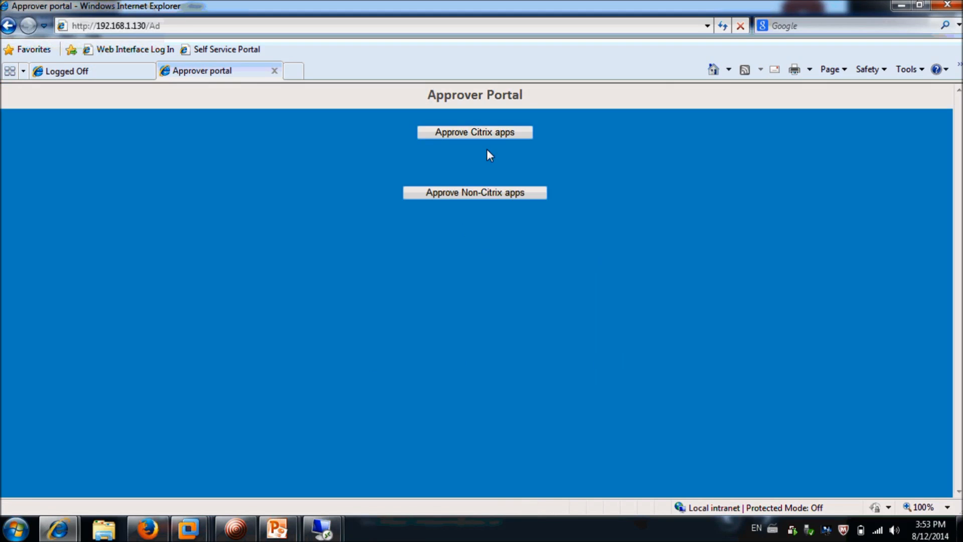
Reject the pending Citrix Powershell access request and return to the login page
left_click(495, 134)
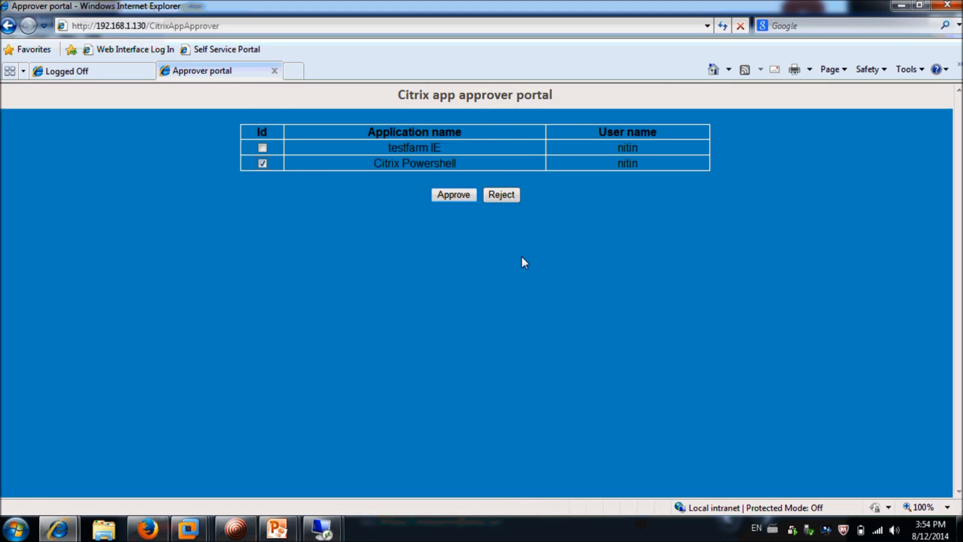
left_click(502, 195)
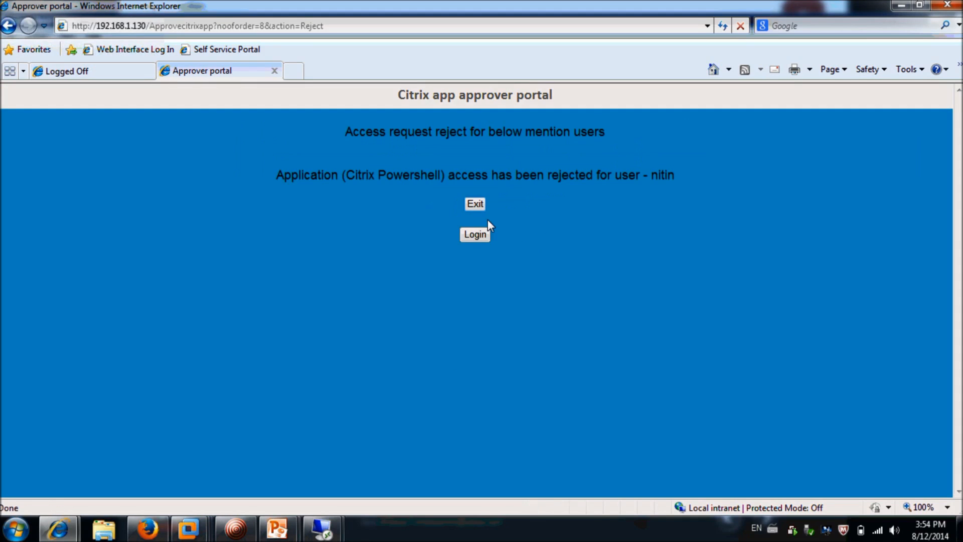
left_click(480, 237)
left_click(491, 293)
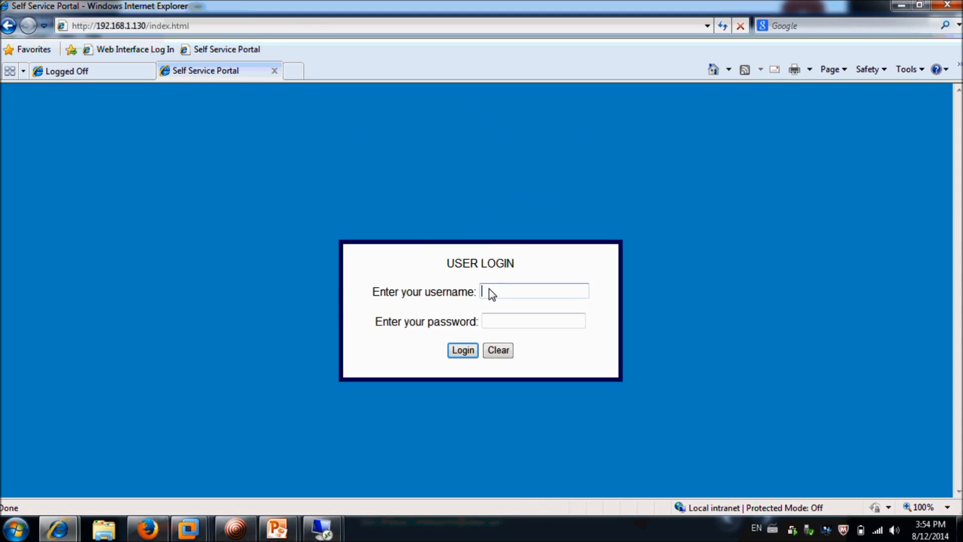
Sign in to the portal with the admin account and password
type("tom")
key("Tab")
type("*********")
left_click(463, 350)
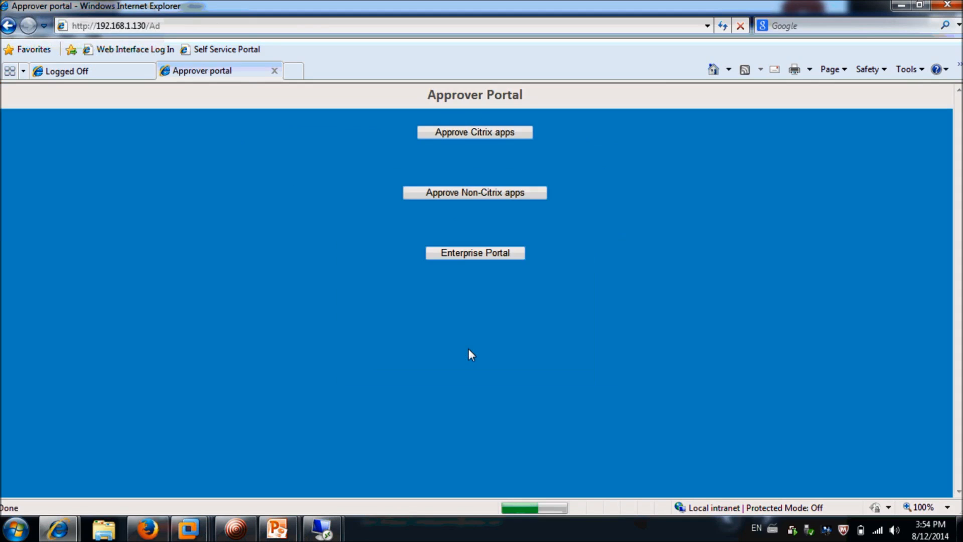
Assign Citrix Powershell a different approver under the ctxserver Powershell group, then return to login
left_click(479, 256)
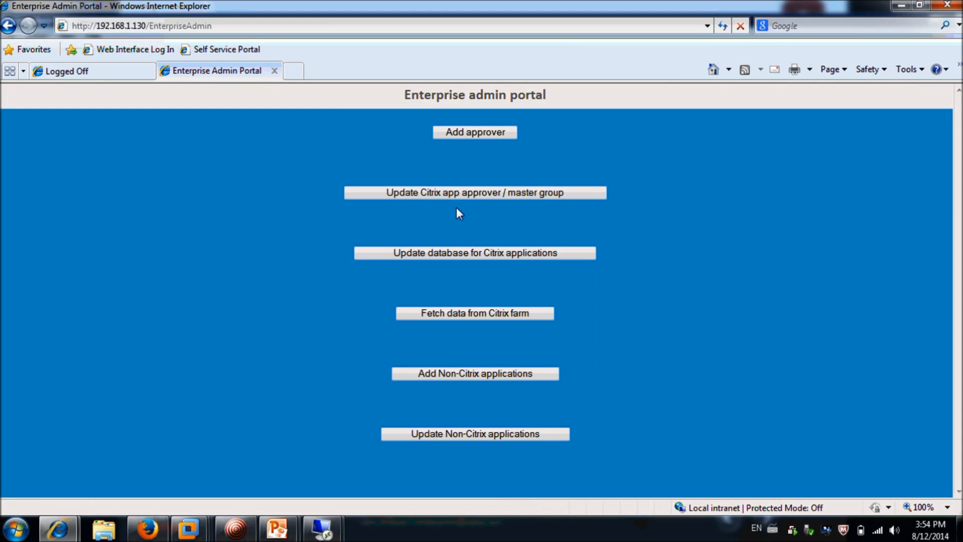
left_click(470, 196)
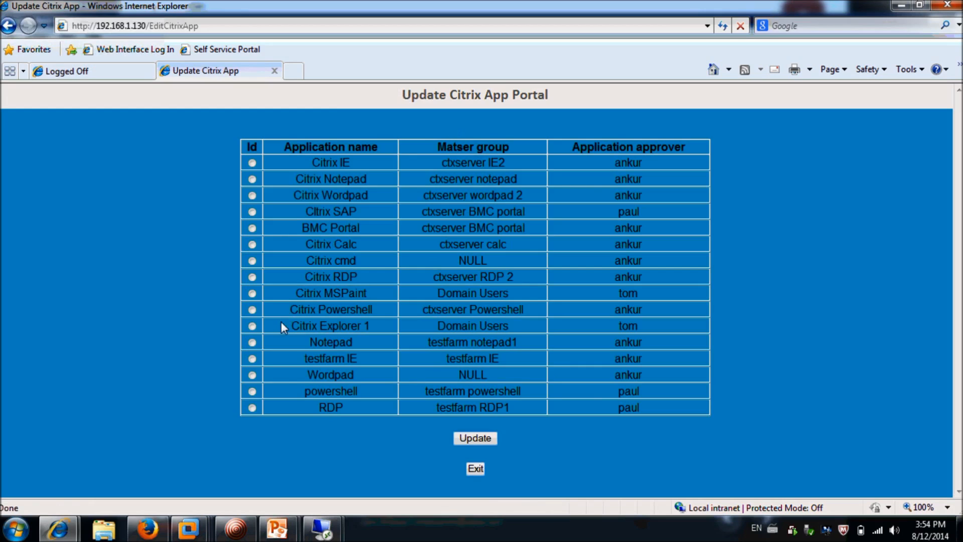
left_click(252, 310)
left_click(482, 437)
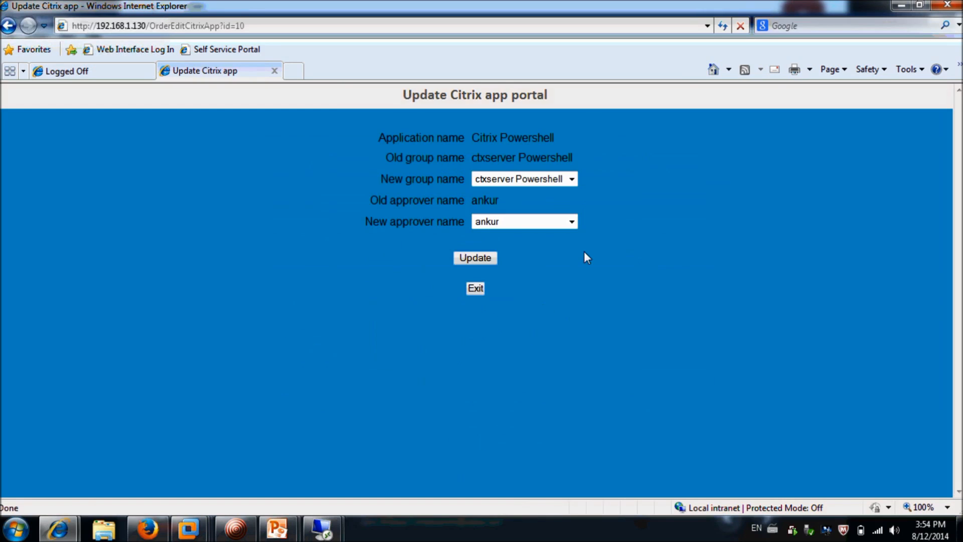
left_click(572, 222)
left_click(544, 249)
left_click(488, 254)
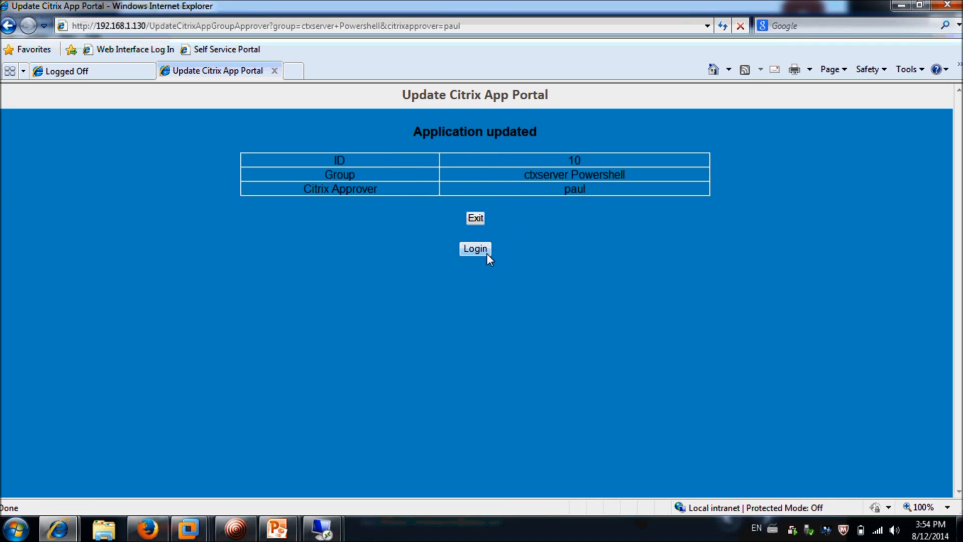
left_click(486, 253)
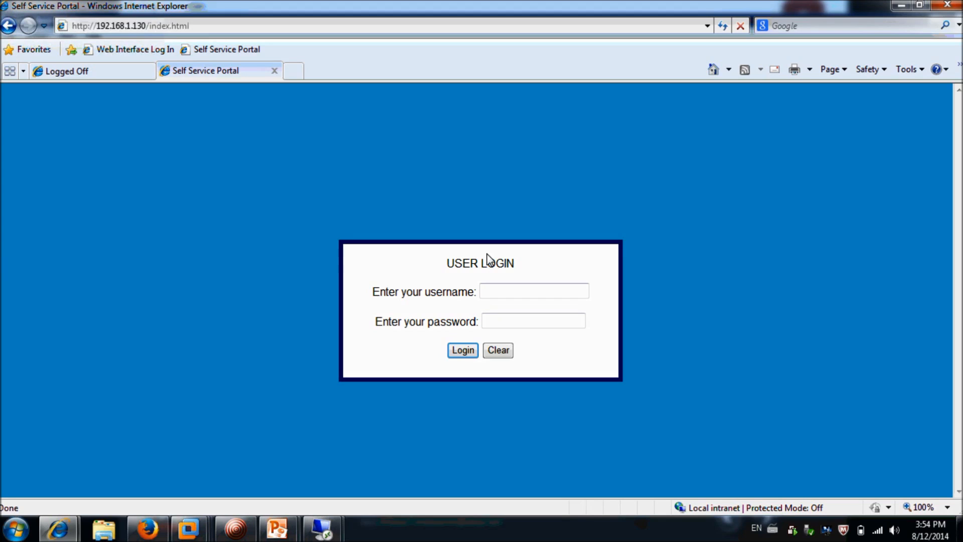
On the CTX2 remote desktop, duplicate the Notepad application in Citrix AppCenter
mouse_move(322, 528)
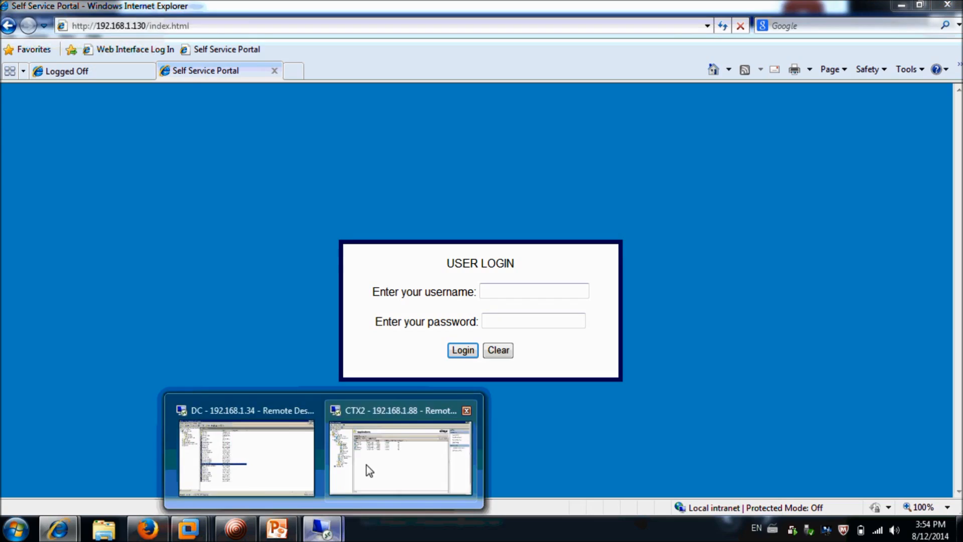
left_click(366, 465)
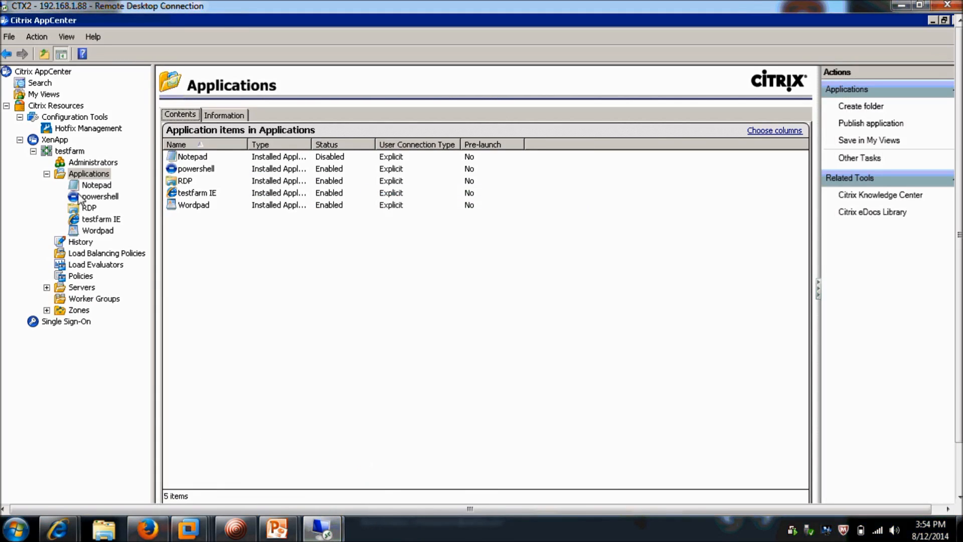
left_click(95, 187)
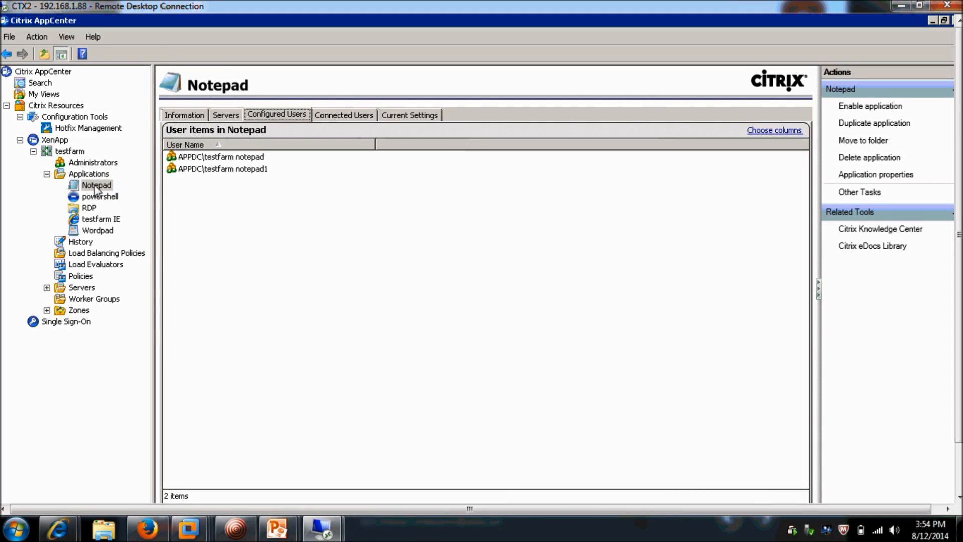
left_click(97, 187)
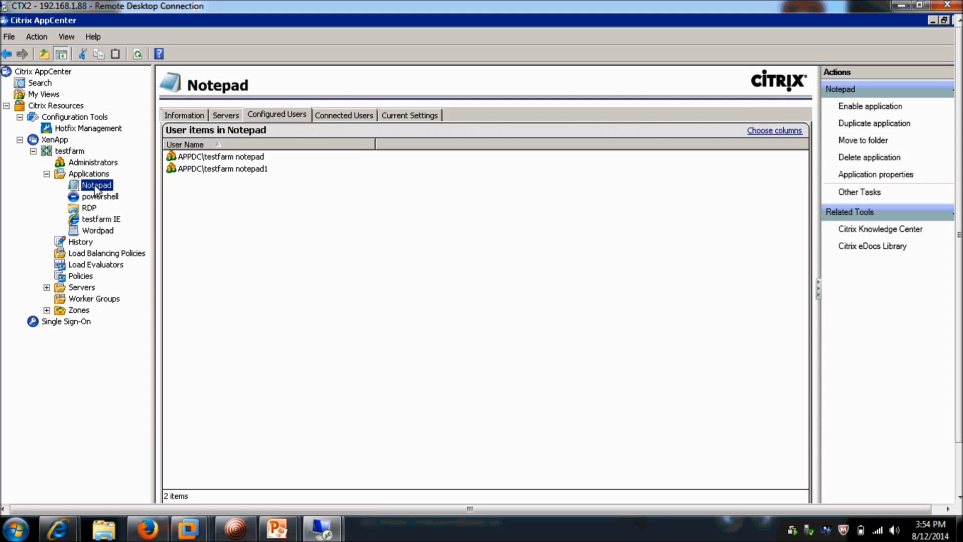
right_click(97, 190)
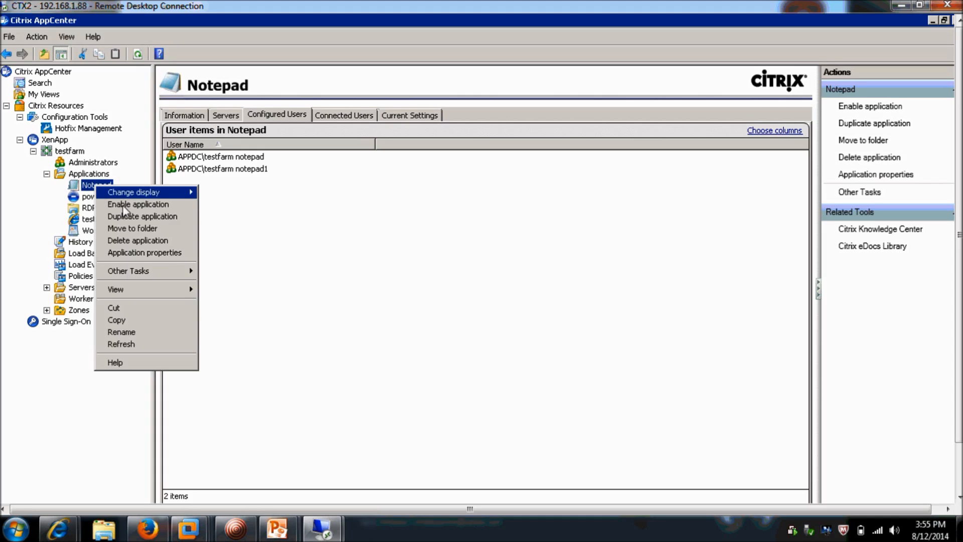
left_click(130, 217)
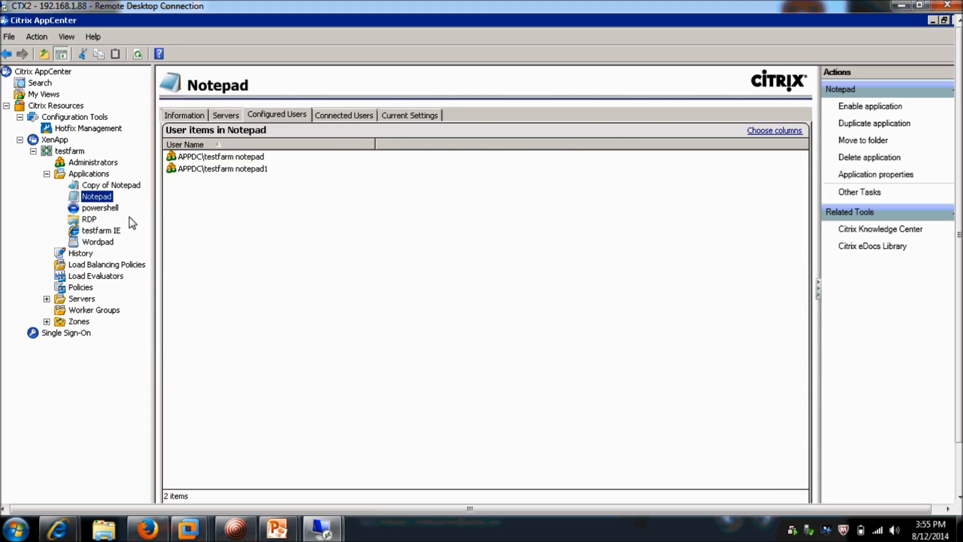
Change the copied application's display name from 'Copy of Notepad' to 'new Notepad'
right_click(128, 185)
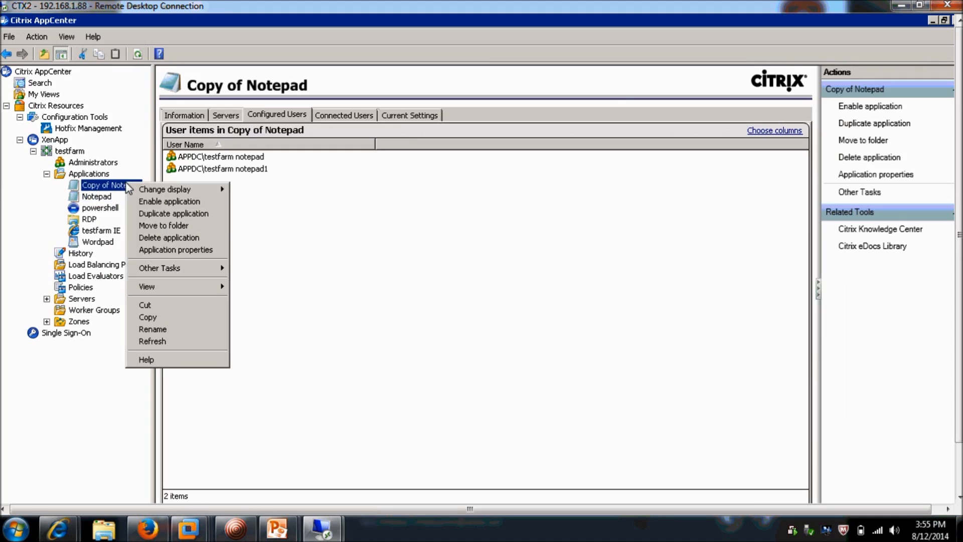
left_click(172, 250)
left_click(284, 140)
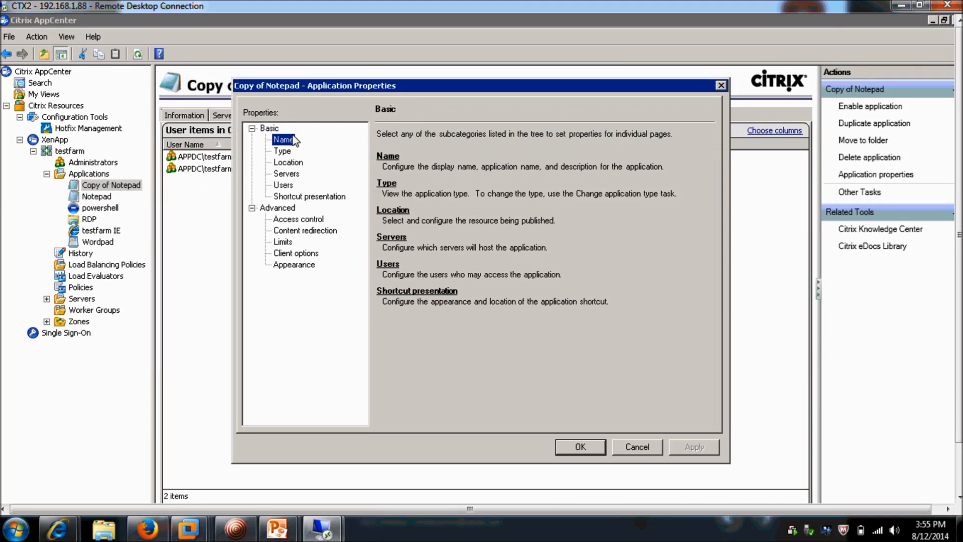
left_click(405, 148)
left_click_drag(406, 149, 294, 154)
type("new")
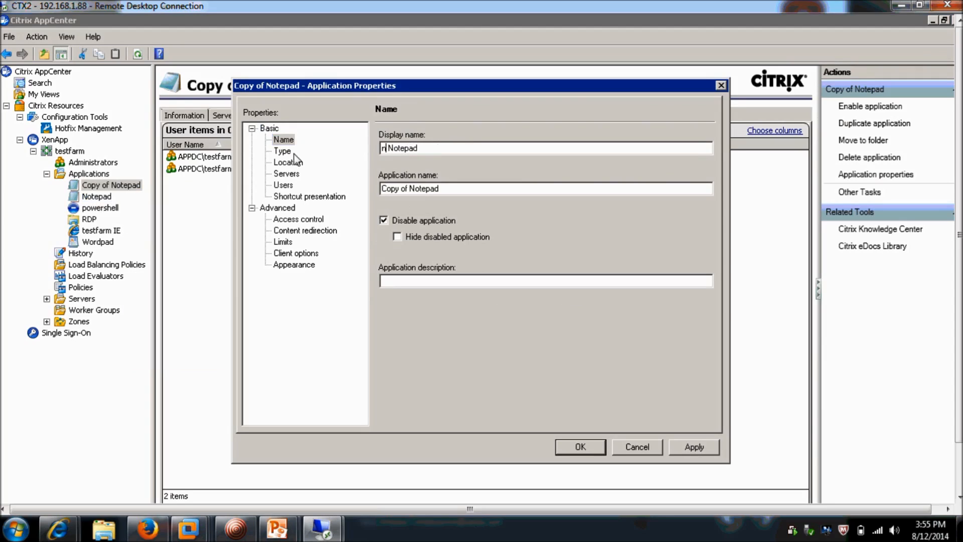
Rename the application name to 'new Notepad', untick Disable application, and apply
left_click(435, 189)
key("Left")
key("Left")
key("Left")
key("Left")
key("Left")
key("Left")
key("Left")
key("Left")
key("Left")
key("Left")
key("Left")
key("Left")
key("Left")
key("Left")
key("Delete")
key("Delete")
key("Delete")
key("Delete")
key("Delete")
key("Delete")
key("Delete")
type("new")
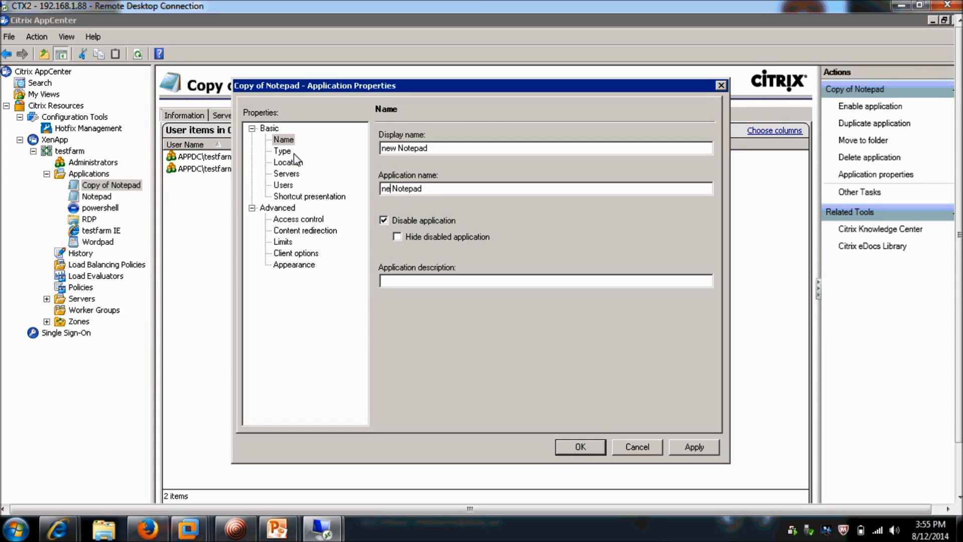
left_click(384, 221)
left_click(579, 446)
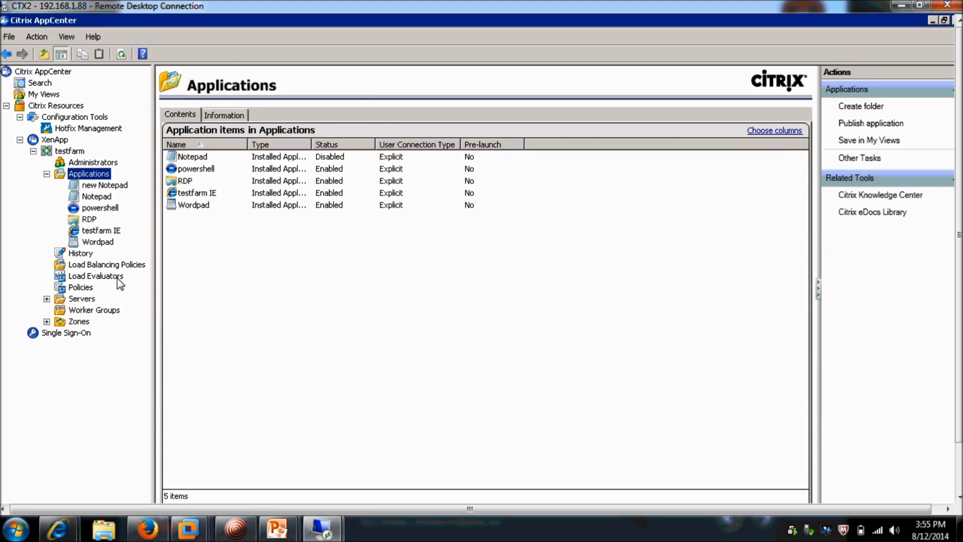
left_click(99, 241)
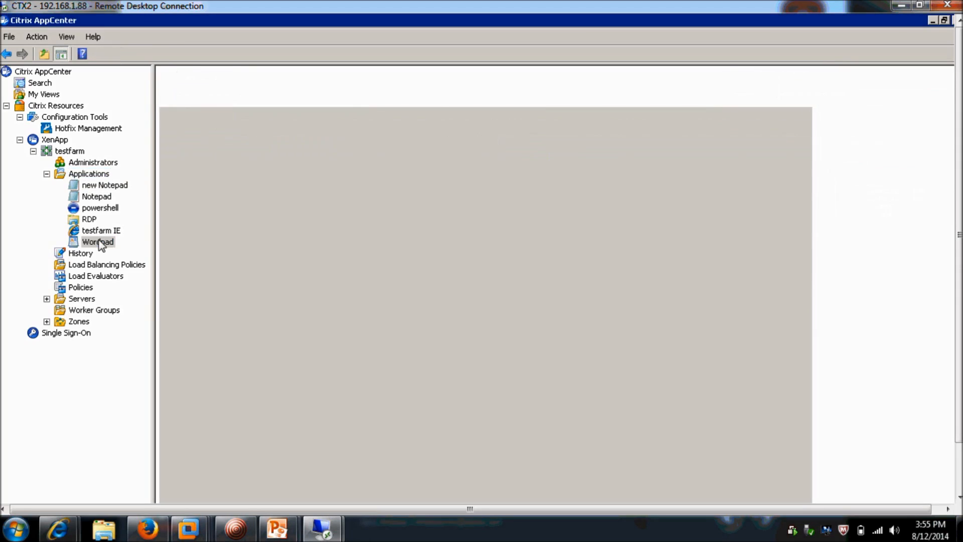
Disable the Wordpad application and confirm
right_click(100, 242)
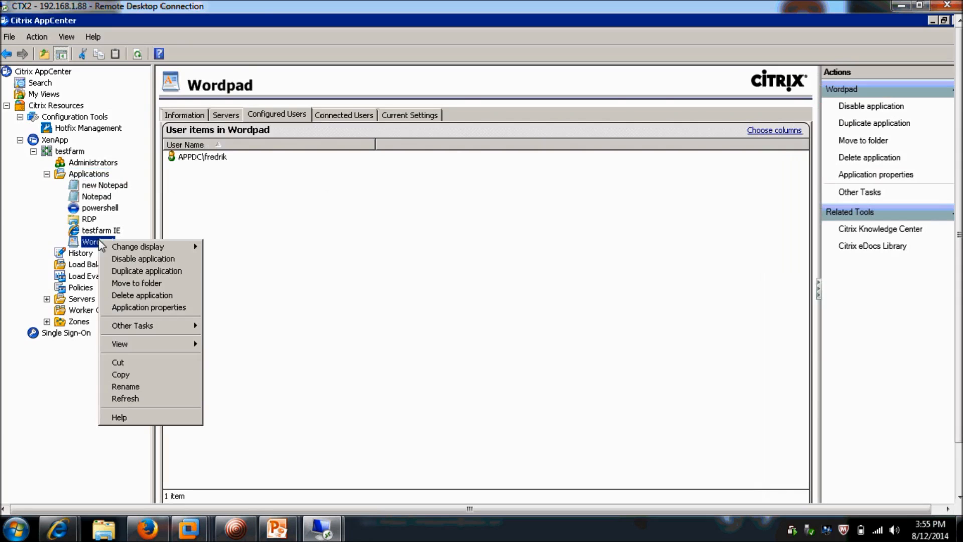
left_click(118, 259)
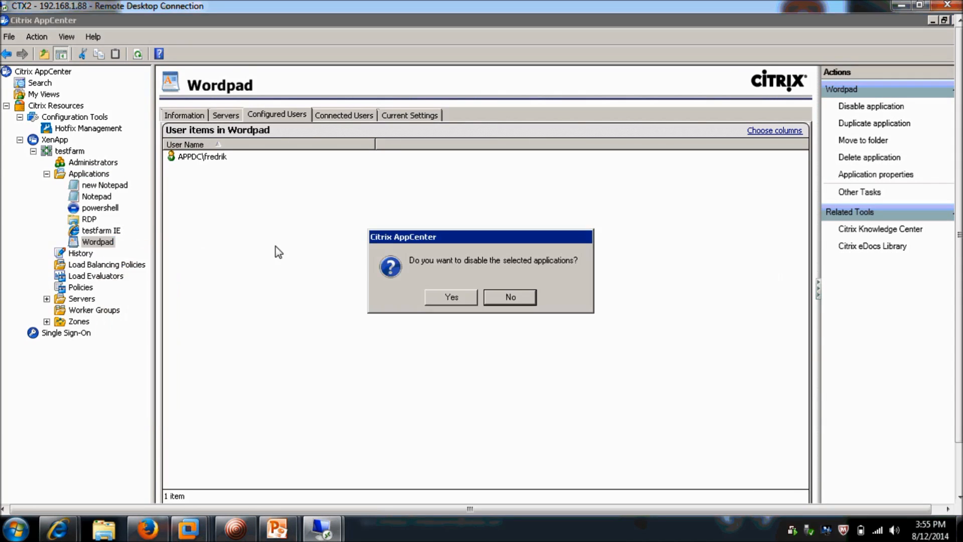
left_click(469, 296)
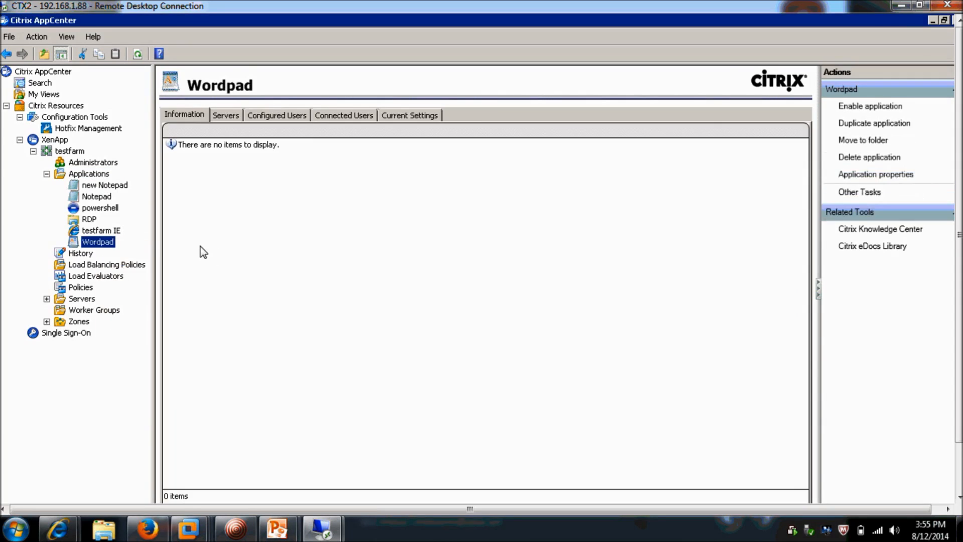
Remove the testfarm RDP1 group from the RDP application's allowed users
right_click(93, 220)
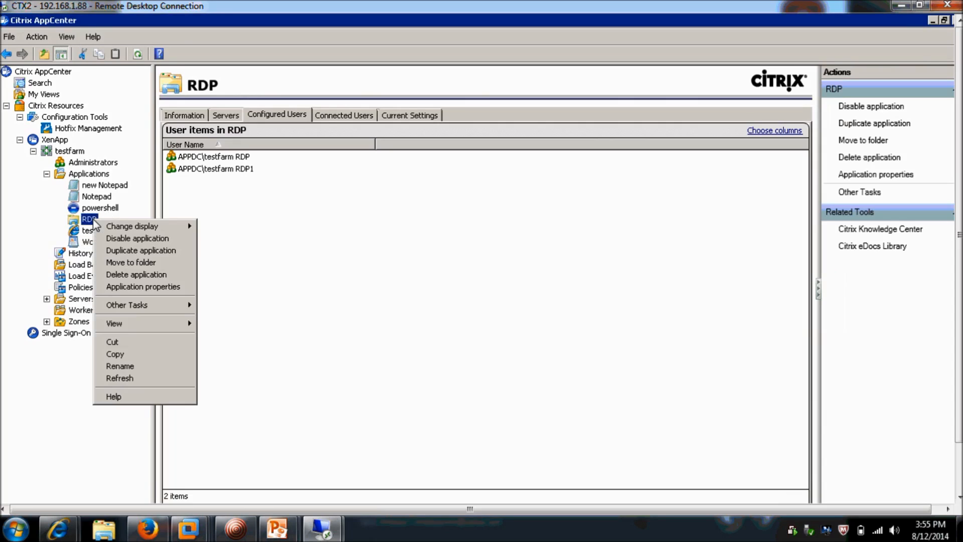
left_click(139, 287)
left_click(283, 186)
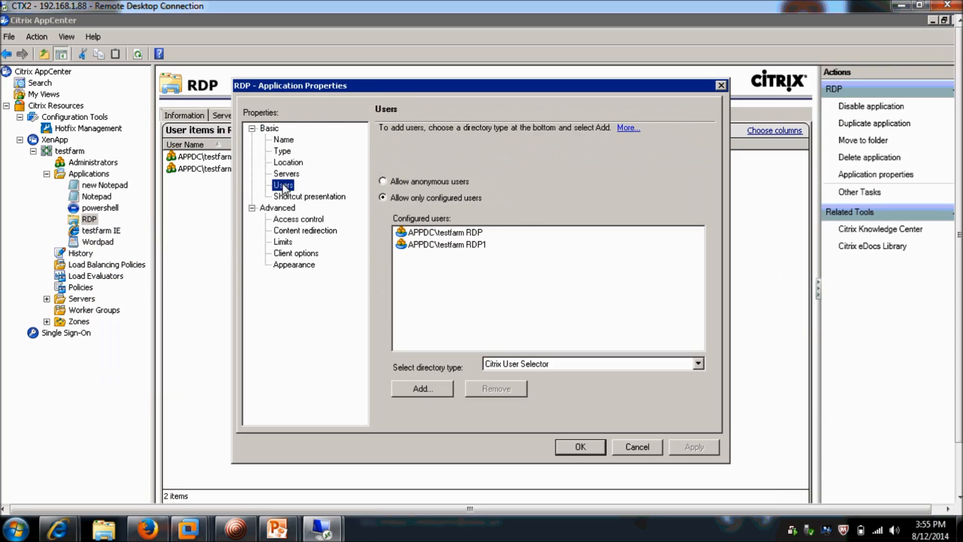
left_click(433, 245)
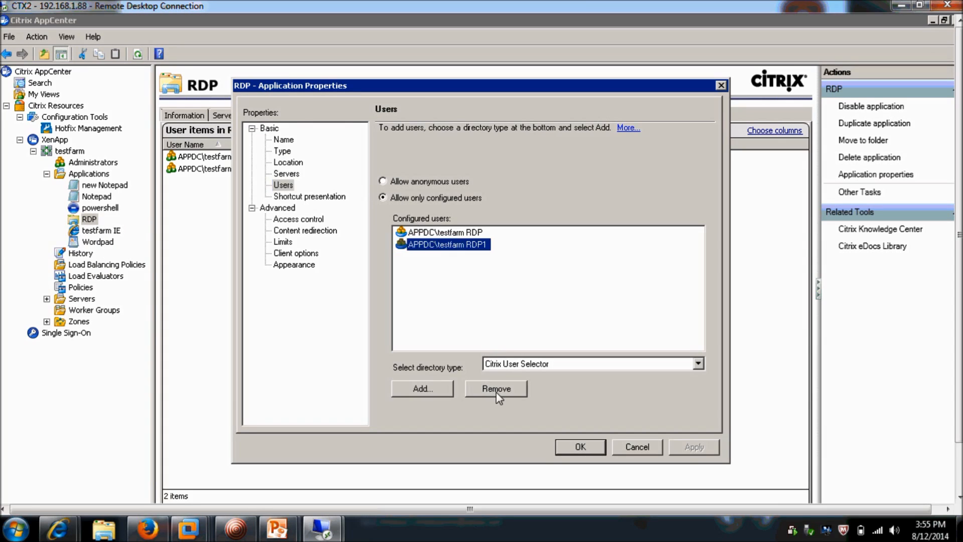
left_click(496, 391)
left_click(577, 446)
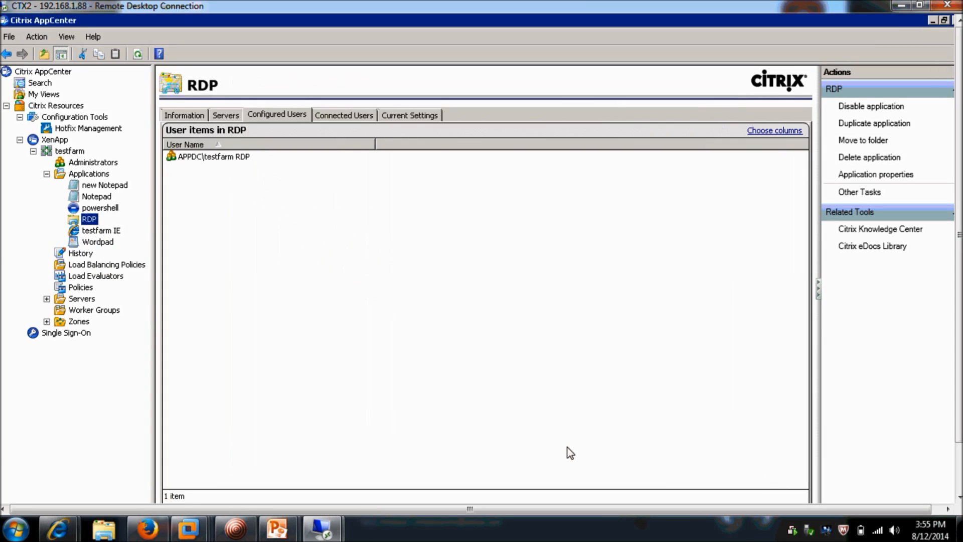
Delete the powershell application and confirm the deletion
left_click(106, 207)
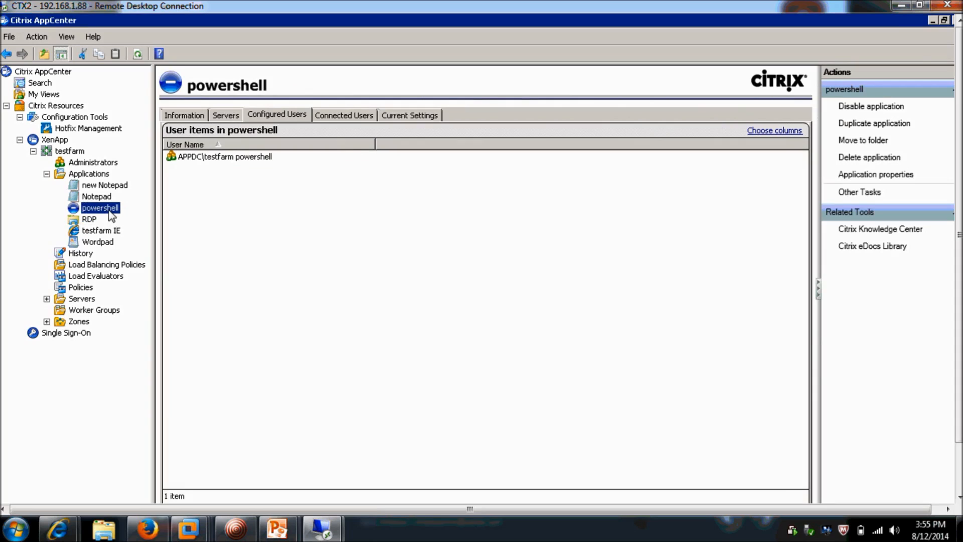
right_click(111, 216)
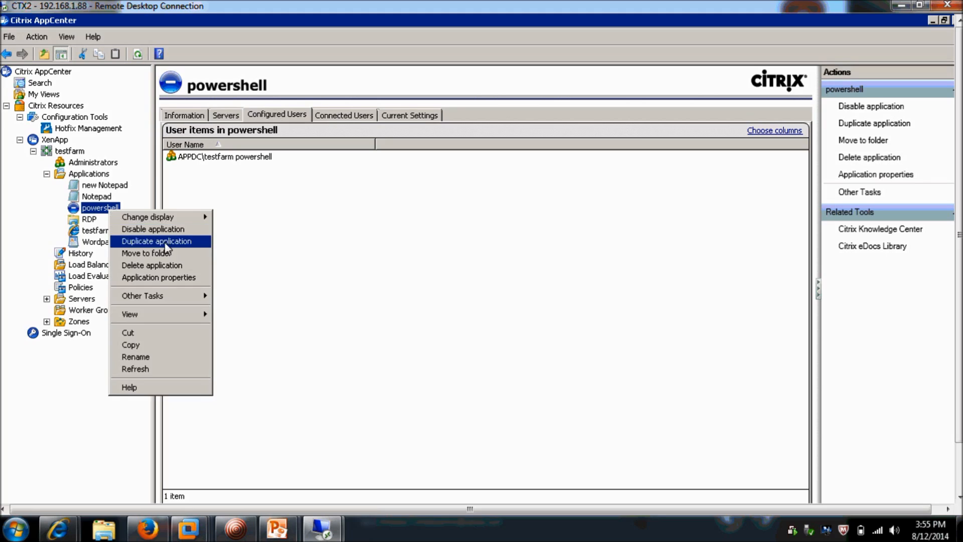
left_click(168, 265)
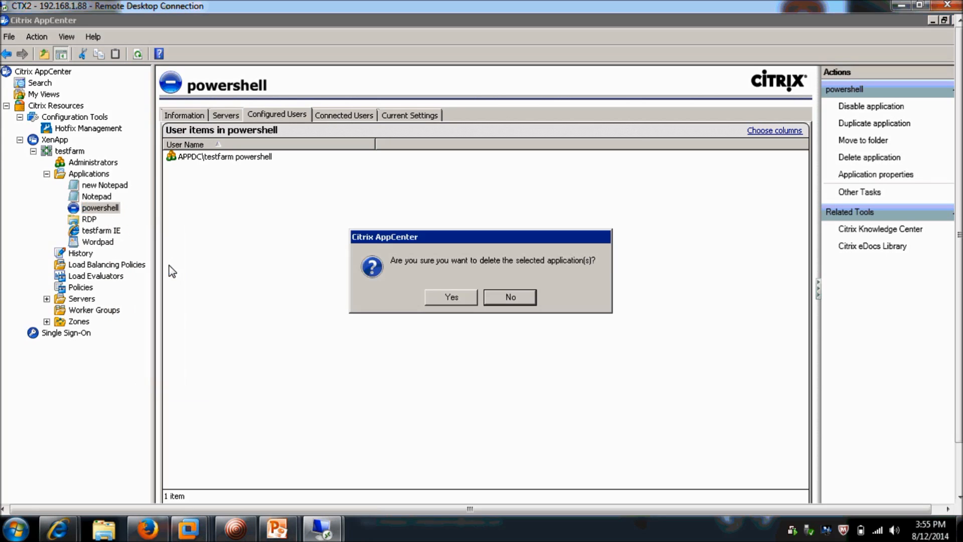
left_click(435, 297)
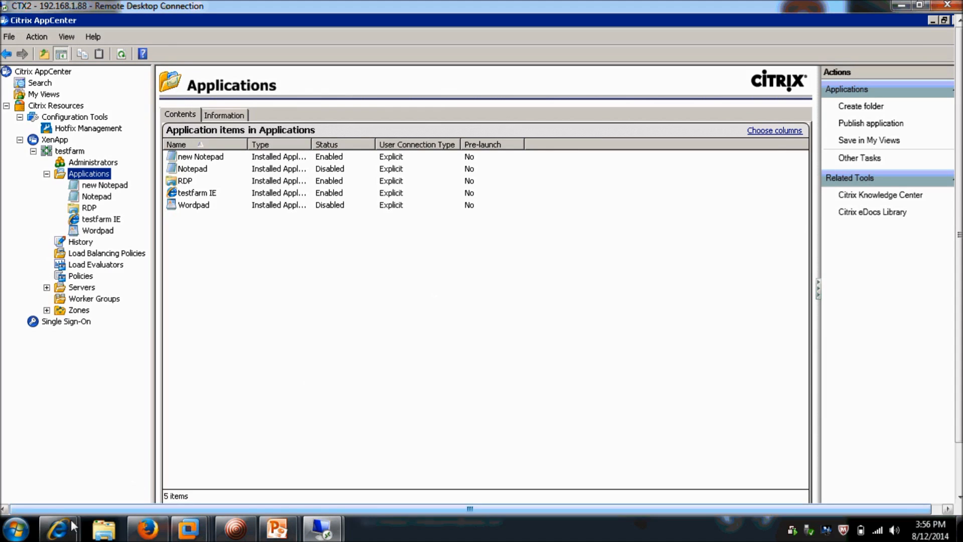
In the IE window, sign in as admin and fetch the latest Citrix farm data into the portal
mouse_move(60, 529)
left_click(207, 483)
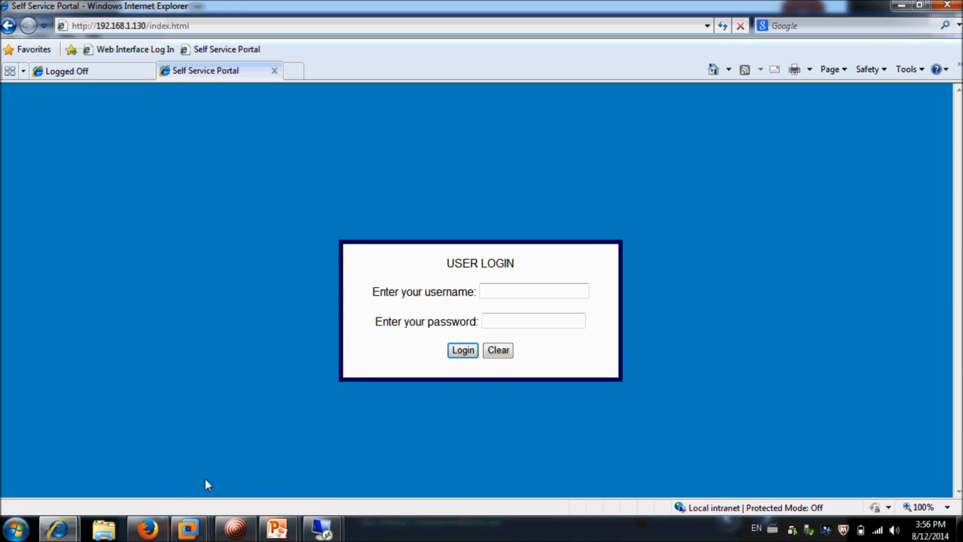
left_click(520, 296)
type("to")
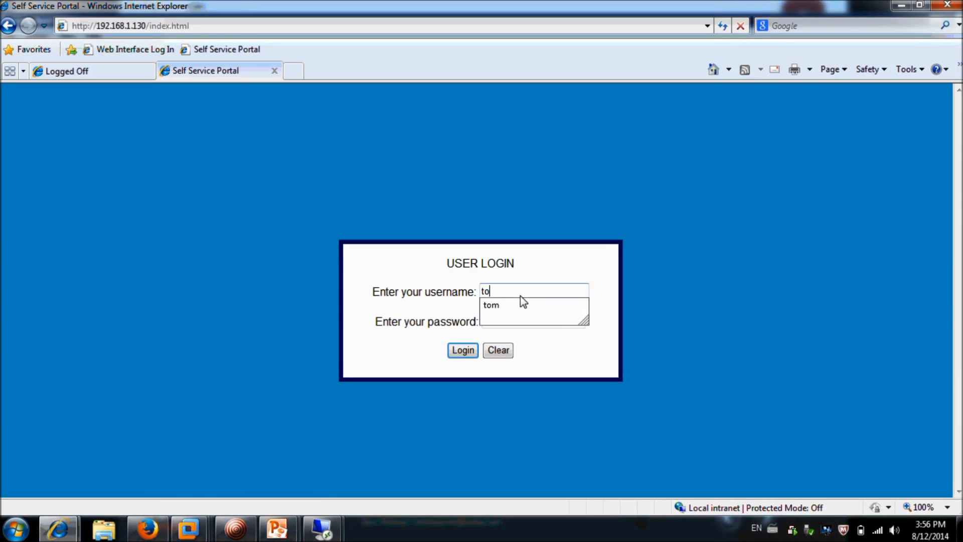
type("m")
key("Tab")
type("p")
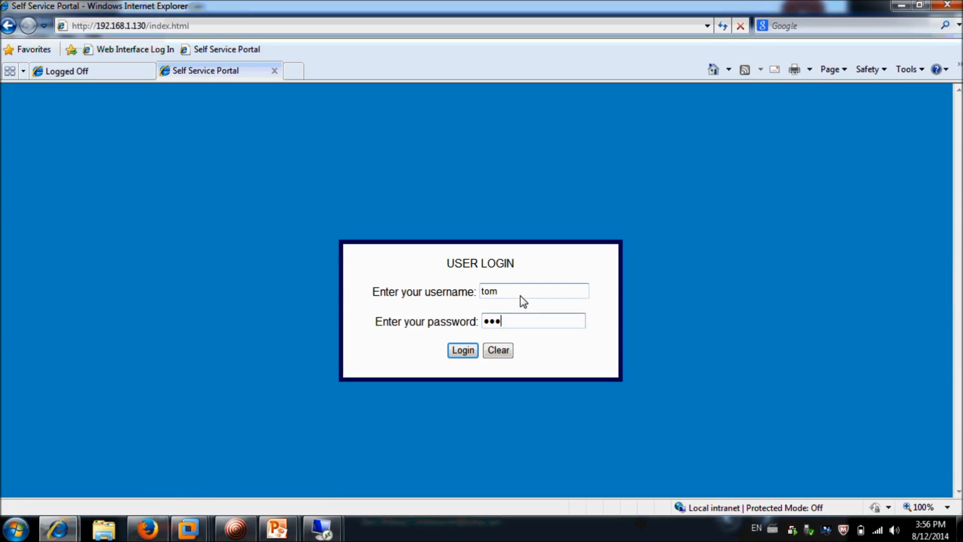
key("Return")
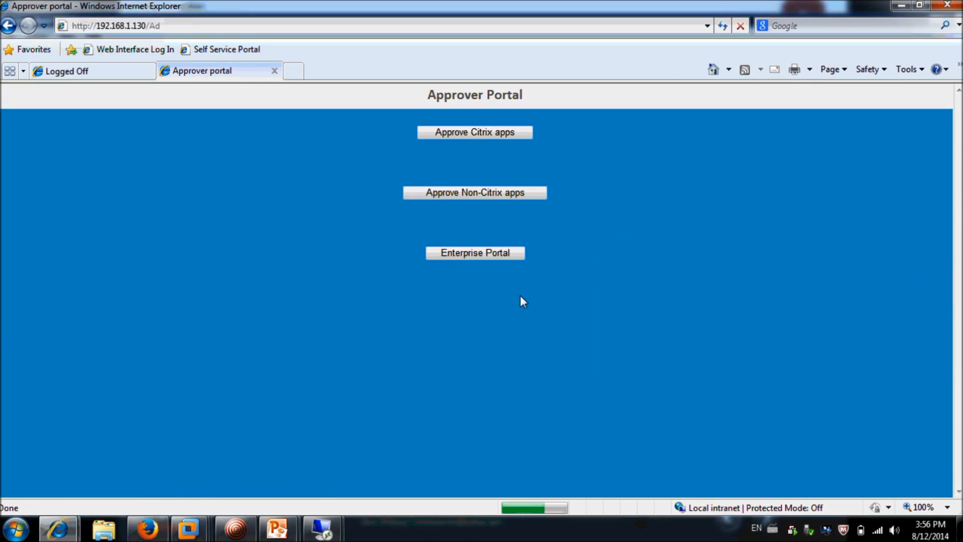
left_click(489, 251)
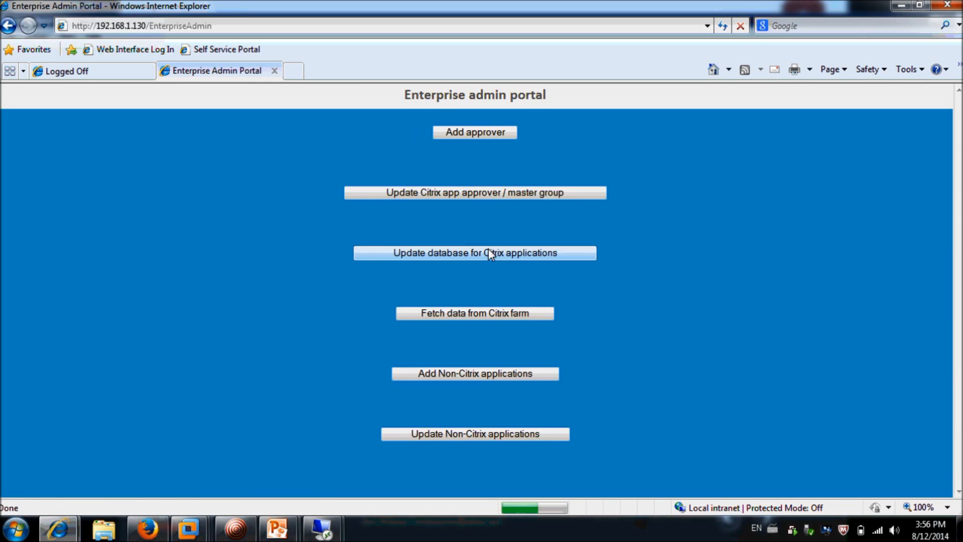
left_click(474, 312)
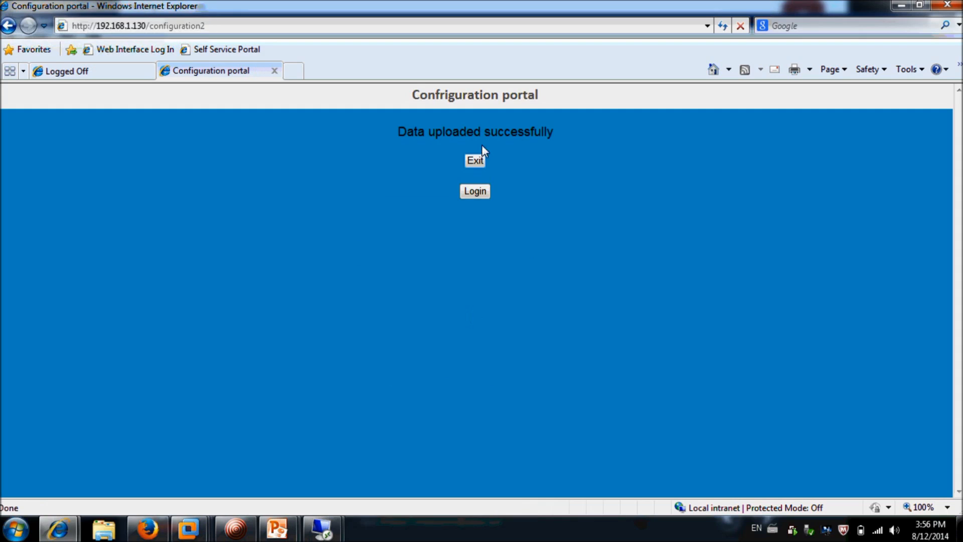
Return to the login page and sign in again with the admin account
left_click(473, 190)
left_click(491, 290)
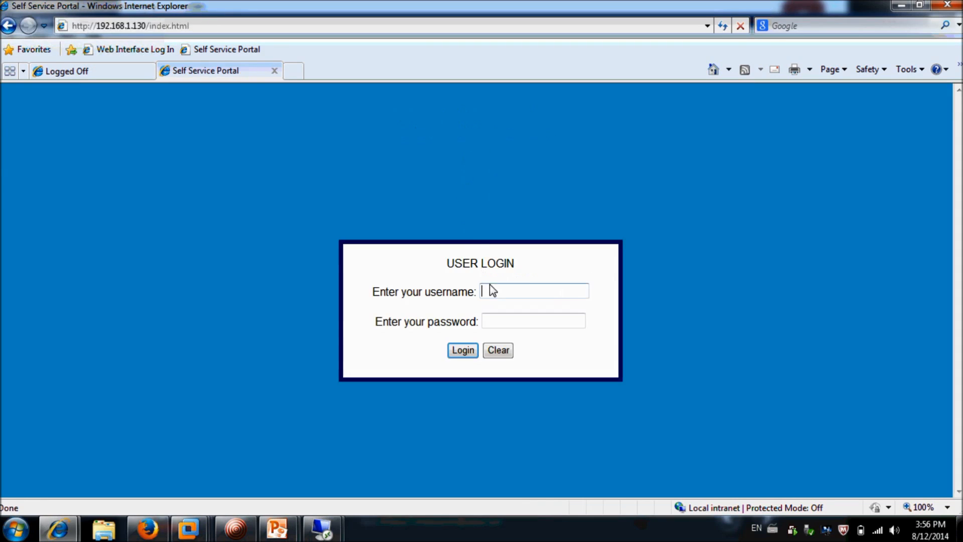
type("to")
key("Tab")
type("••••••••")
key("Return")
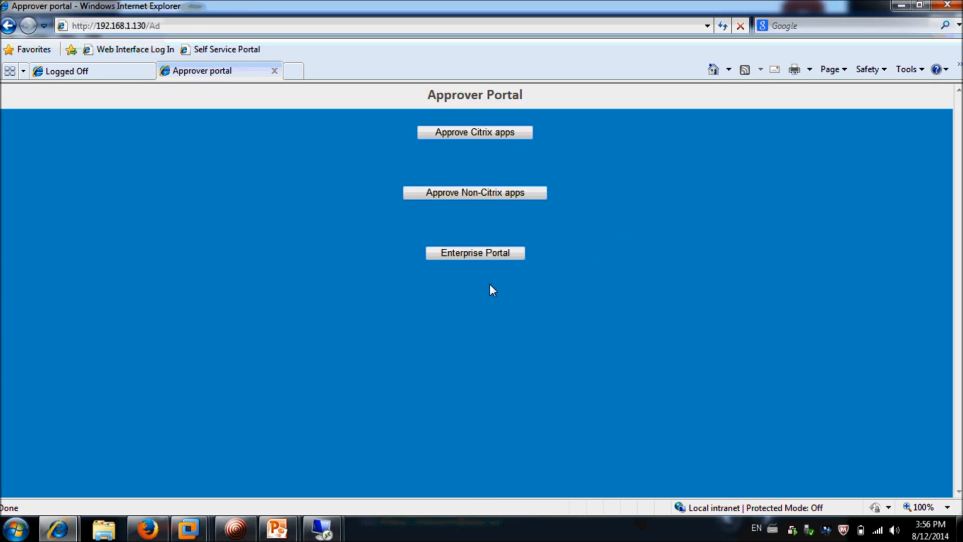
Add new Notepad to the database under the testfarm notepad group with a different approver
left_click(480, 254)
left_click(462, 253)
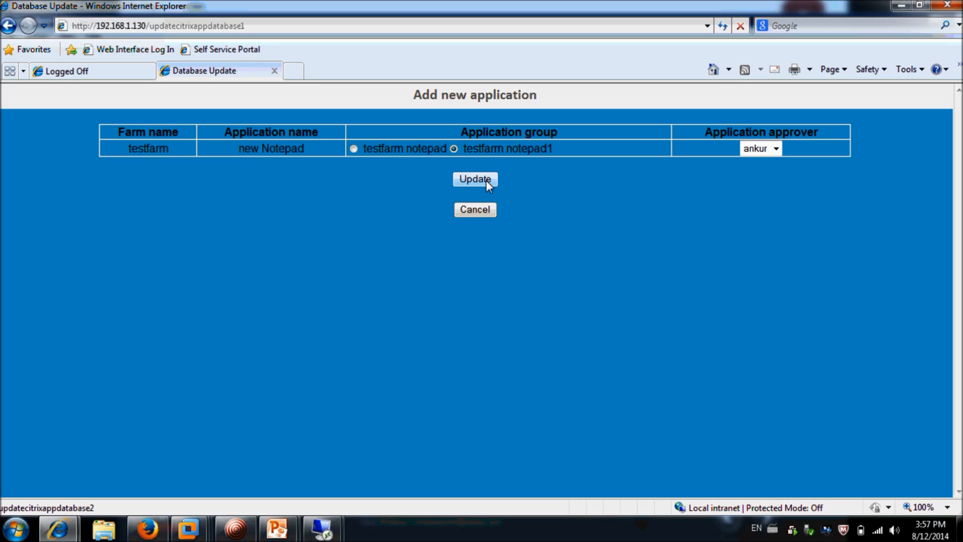
left_click(354, 148)
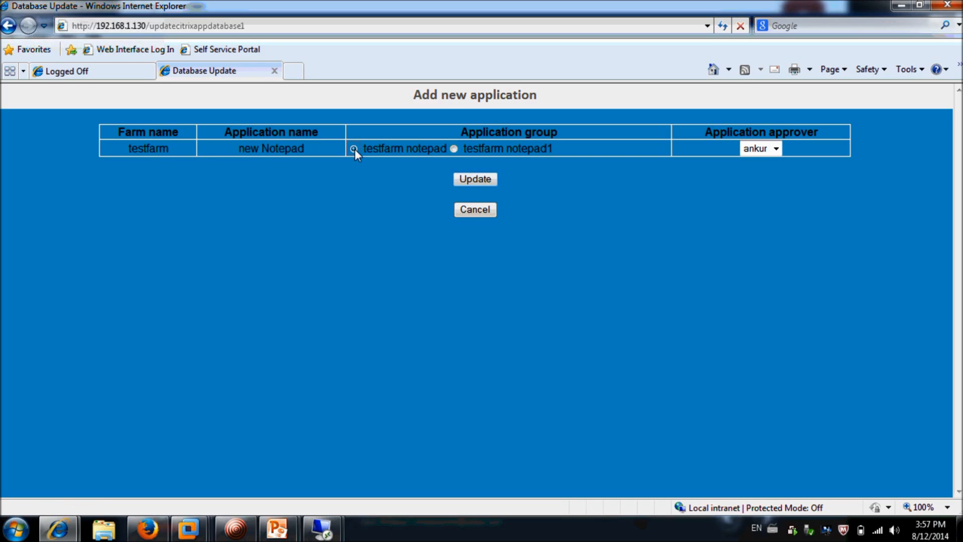
left_click(775, 148)
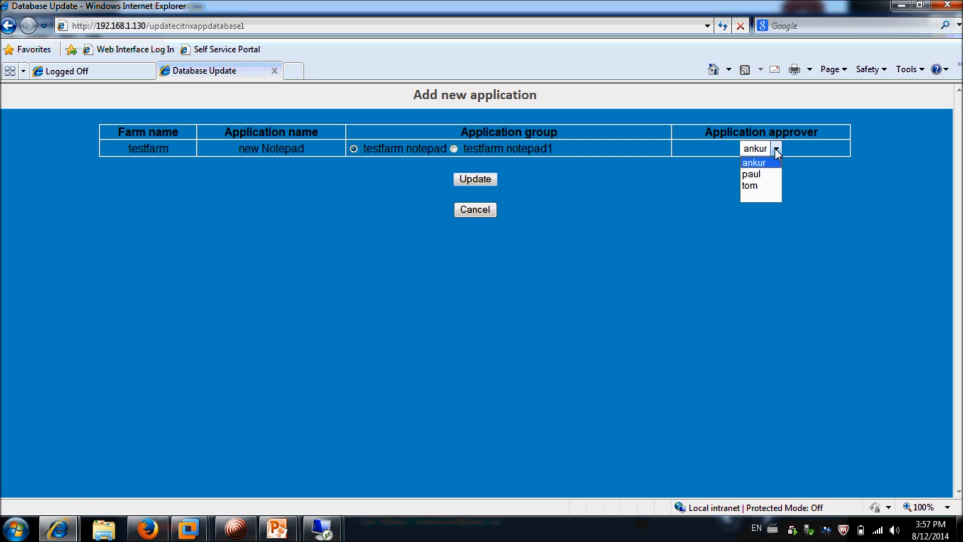
left_click(761, 174)
left_click(470, 180)
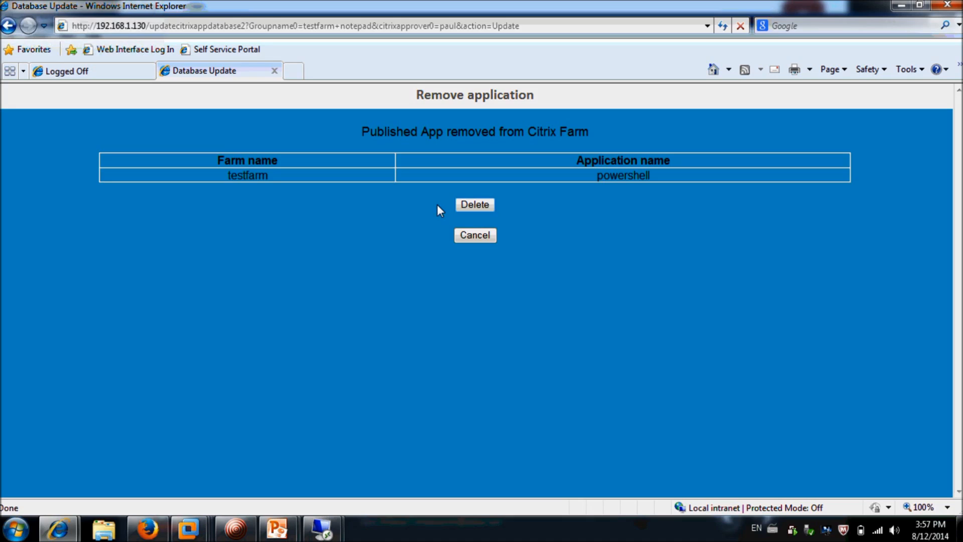
Try to delete powershell from the portal database, then return to sign-in
left_click(463, 210)
left_click(463, 208)
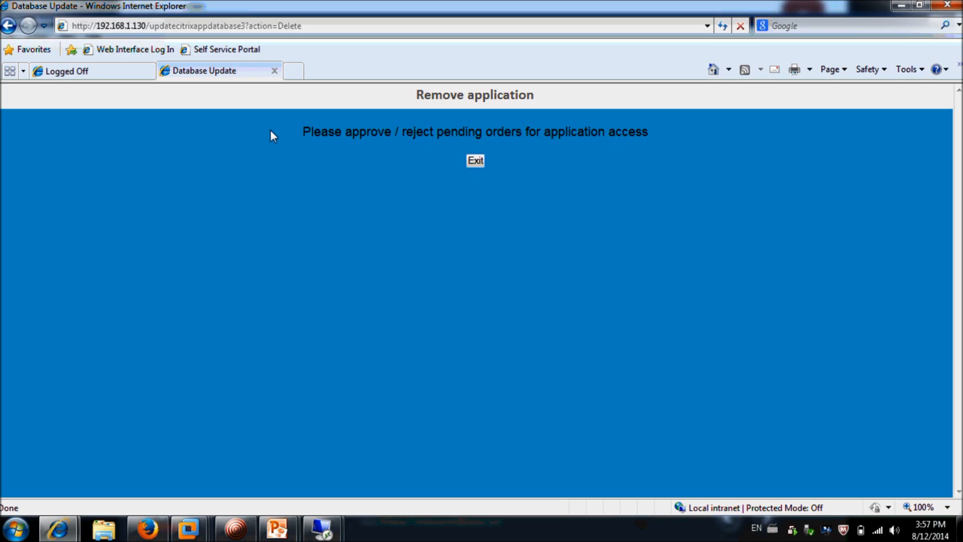
left_click(222, 54)
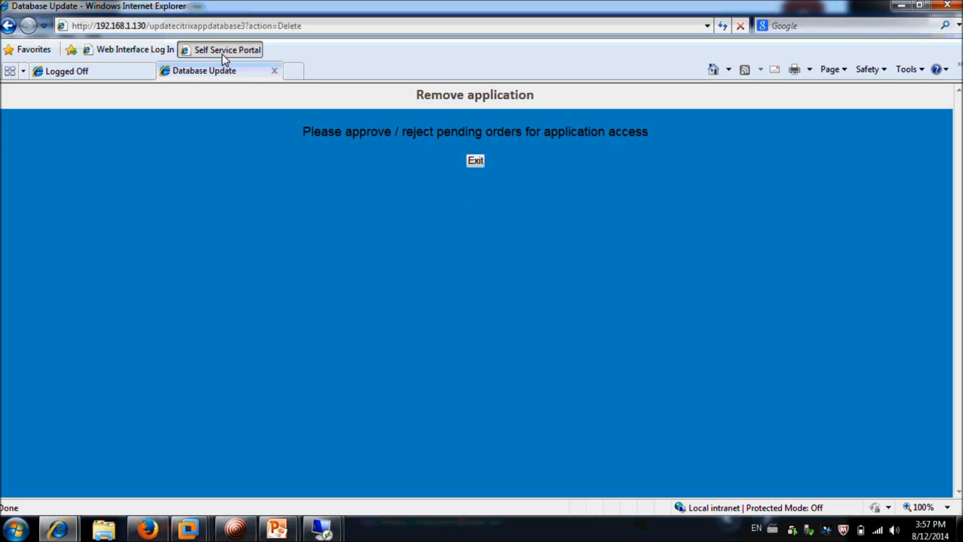
Sign in to the Self Service Portal as the second approver
left_click(225, 55)
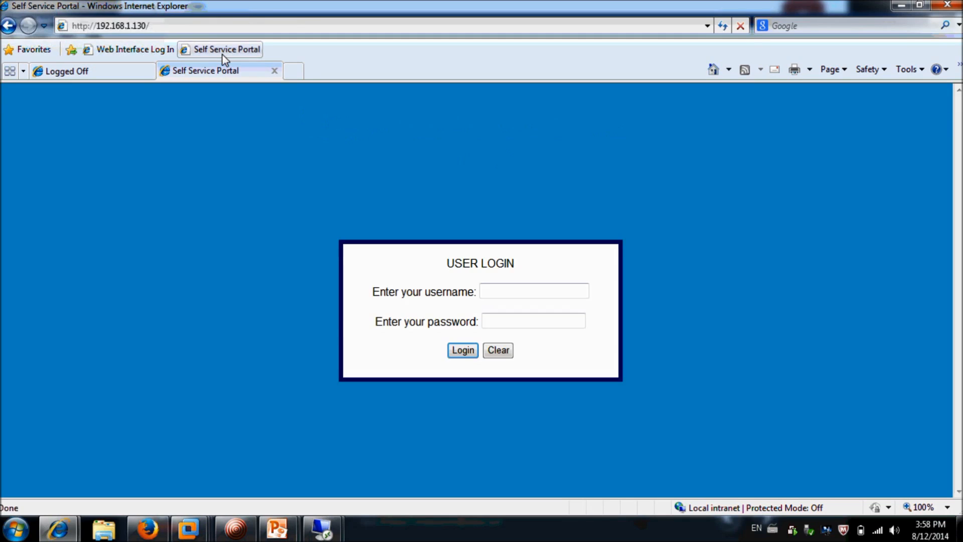
type("paul")
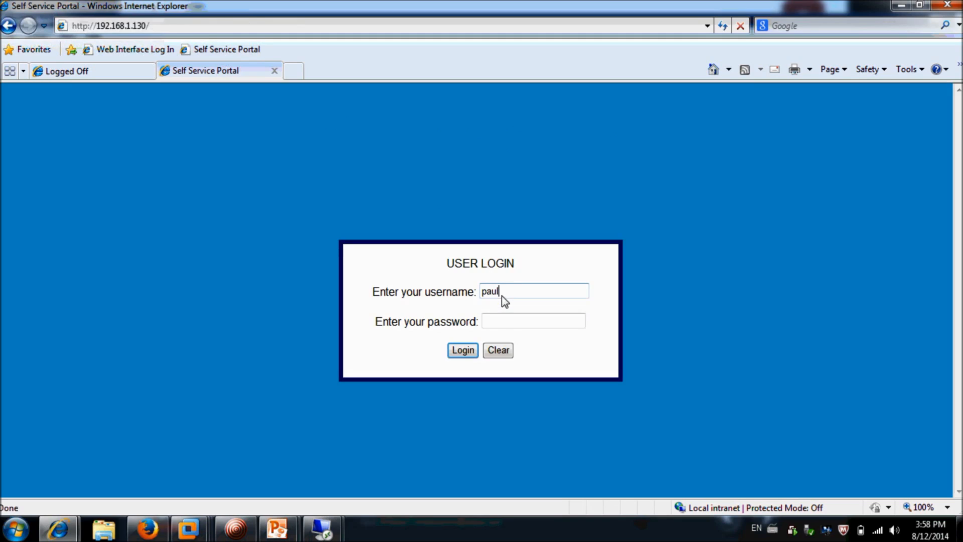
key("Tab")
type("123")
key("Return")
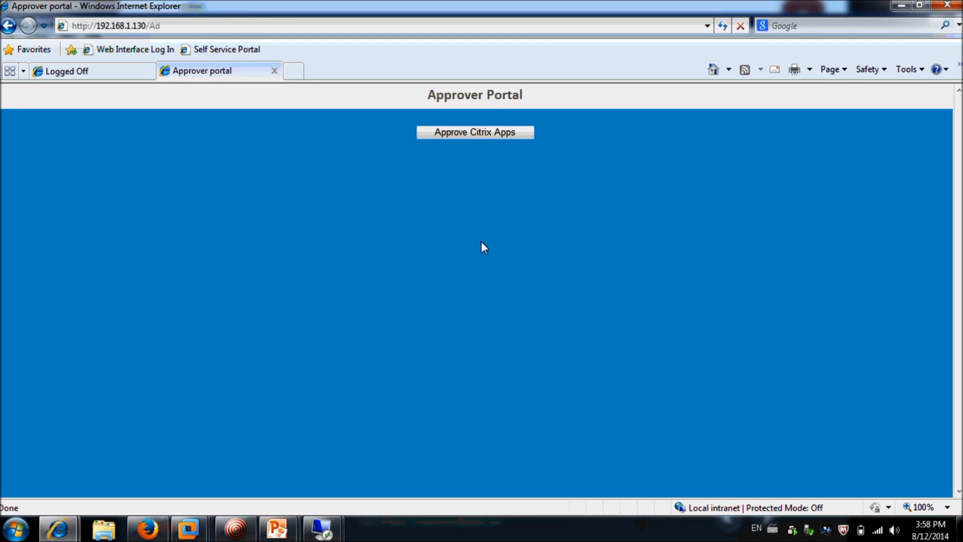
Reject both pending powershell and RDP access requests, then enter another approver's login credentials
left_click(475, 139)
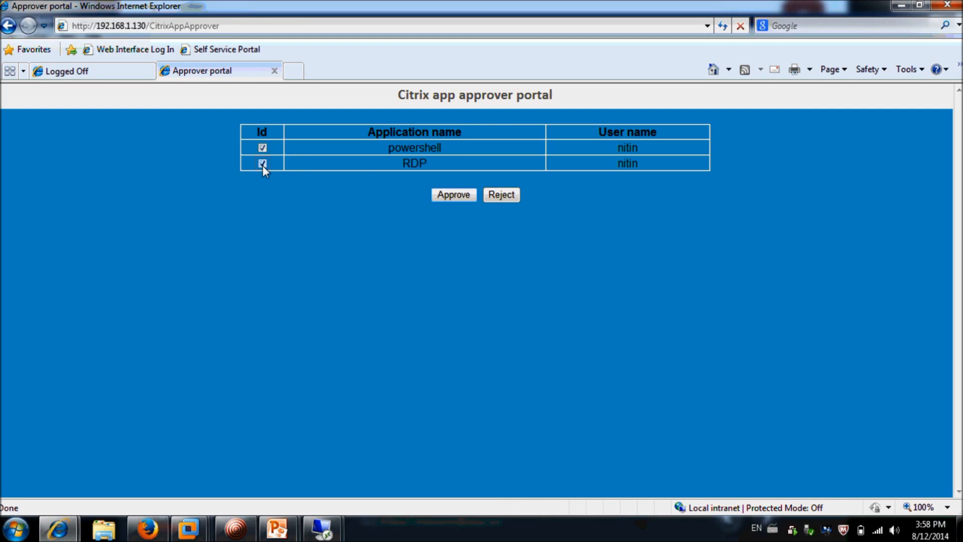
left_click(493, 195)
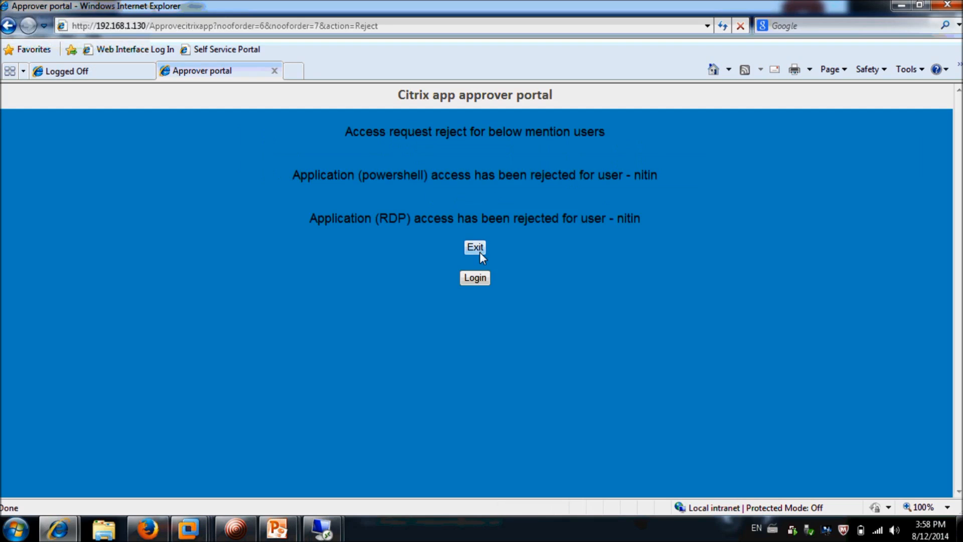
left_click(477, 283)
type("tom")
key("Tab")
type("password1")
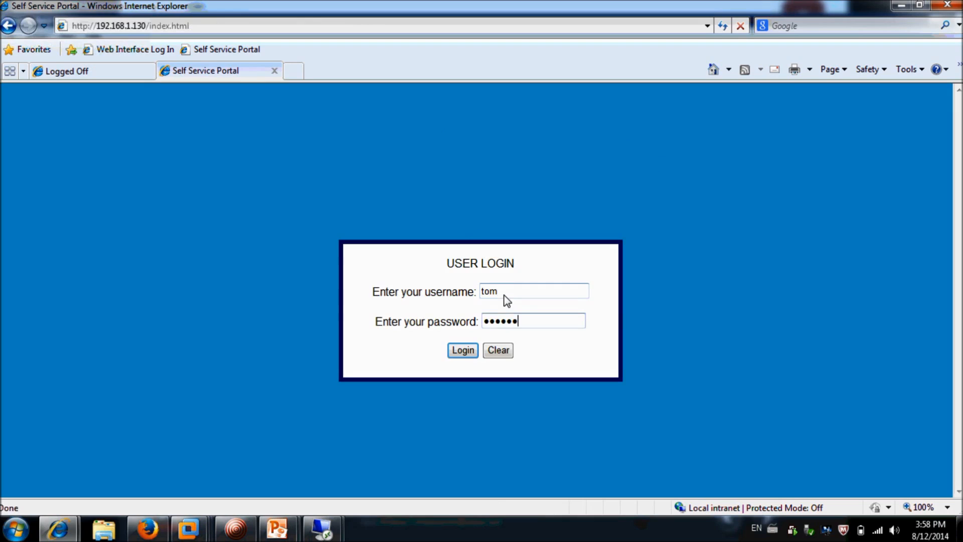
Run the Citrix database update: delete powershell, apply the Wordpad status and RDP group changes
left_click(464, 350)
left_click(477, 257)
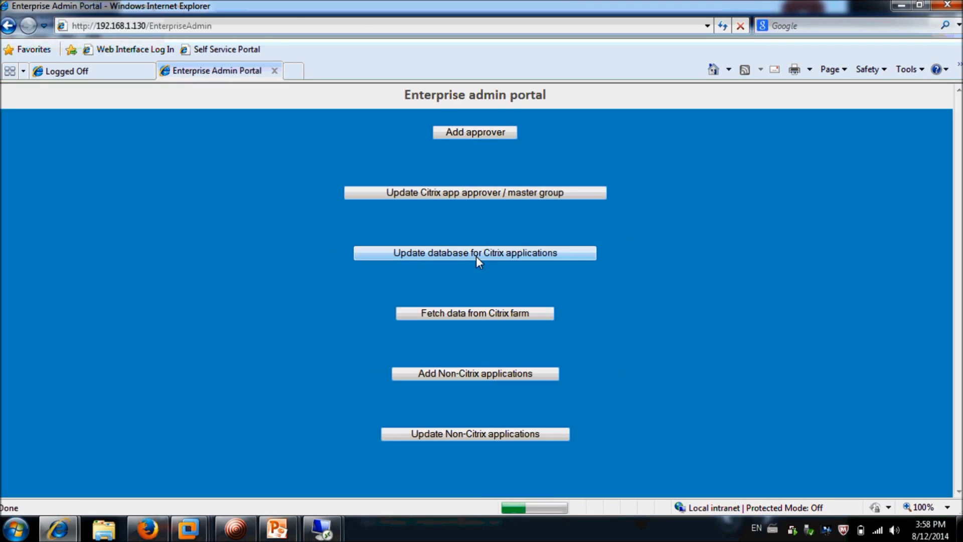
left_click(477, 257)
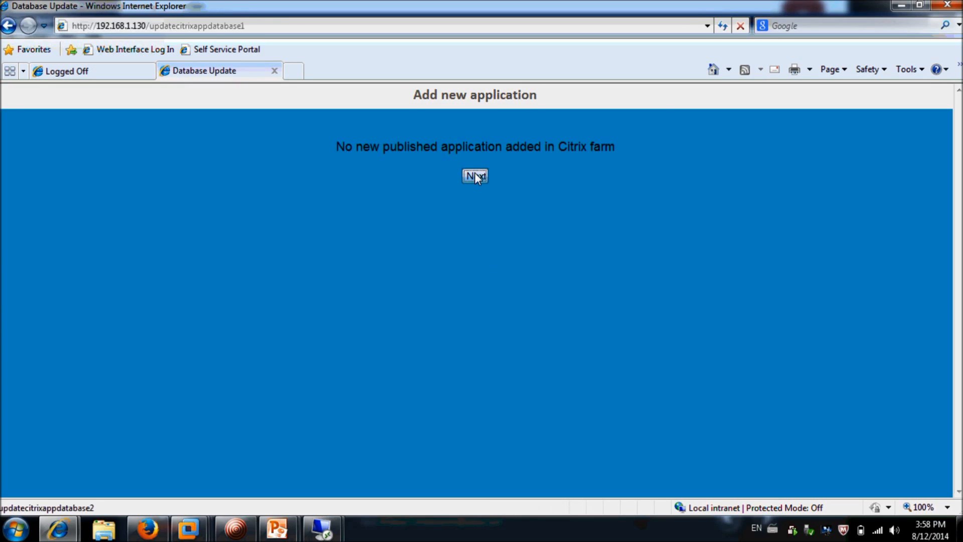
left_click(475, 176)
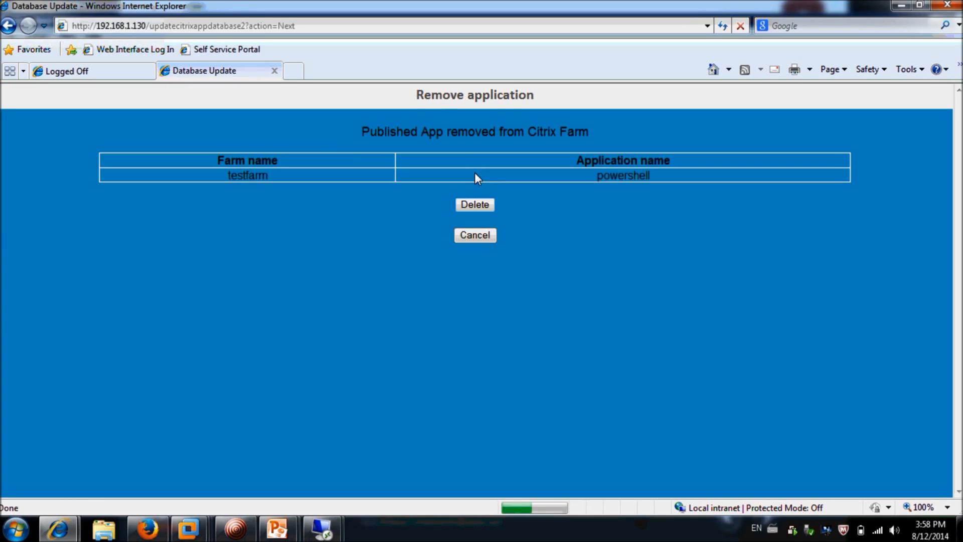
left_click(475, 205)
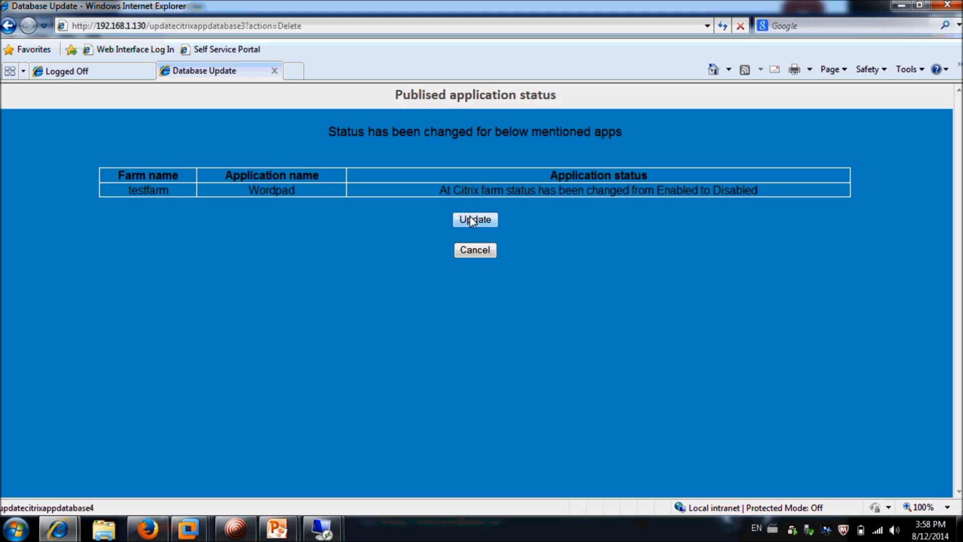
left_click(472, 221)
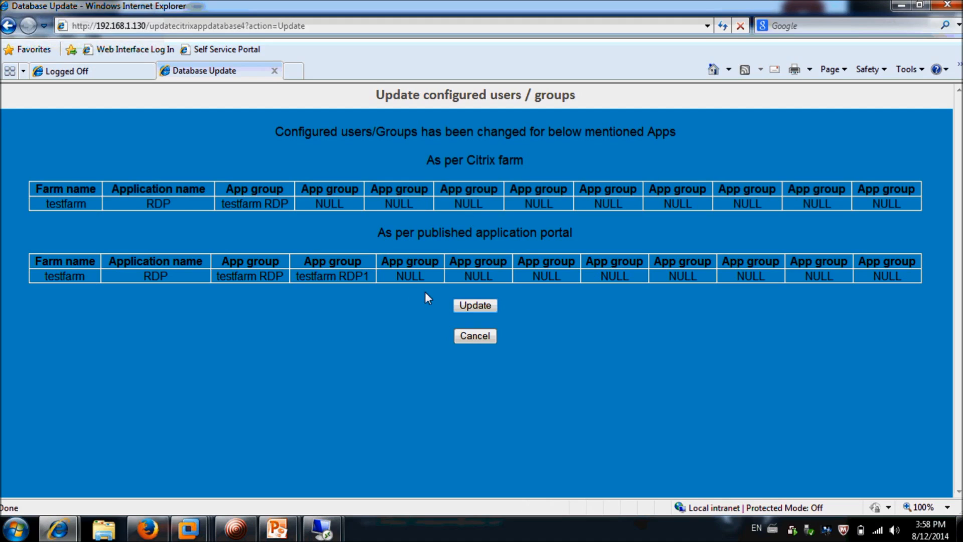
left_click(471, 306)
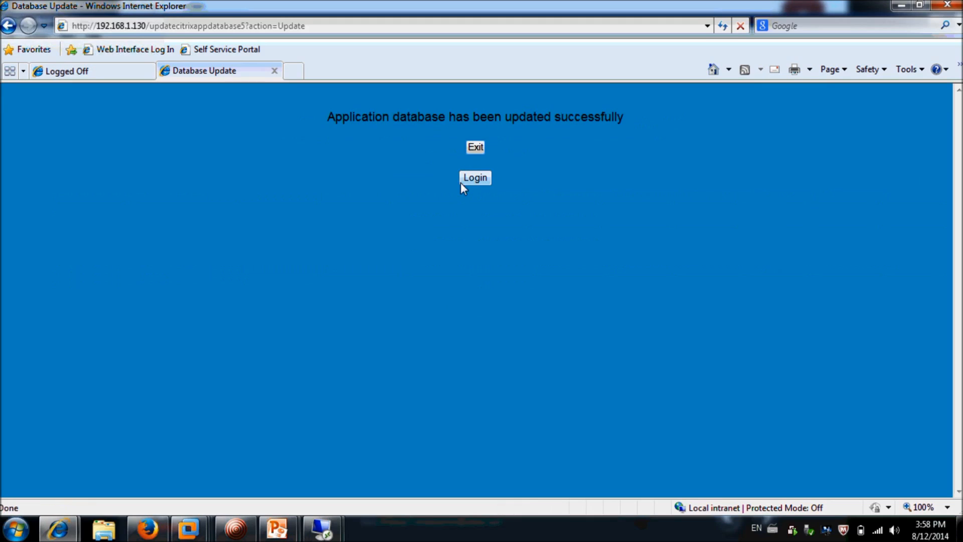
left_click(463, 182)
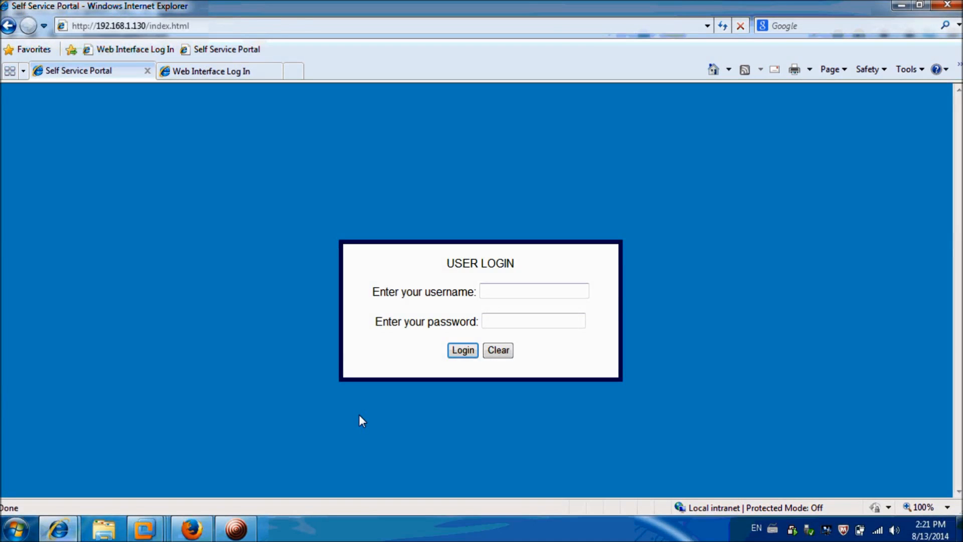
Log into Citrix Web Interface on domain appdc and confirm Citrix IE, SAP and RDP are listed
left_click(215, 71)
type("nitin")
key("Tab")
type("•••••••••")
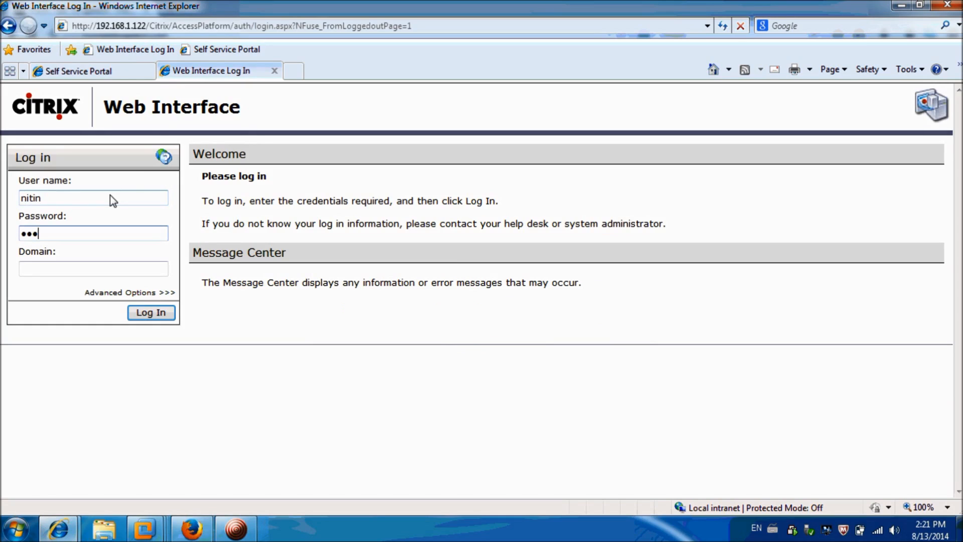
key("Tab")
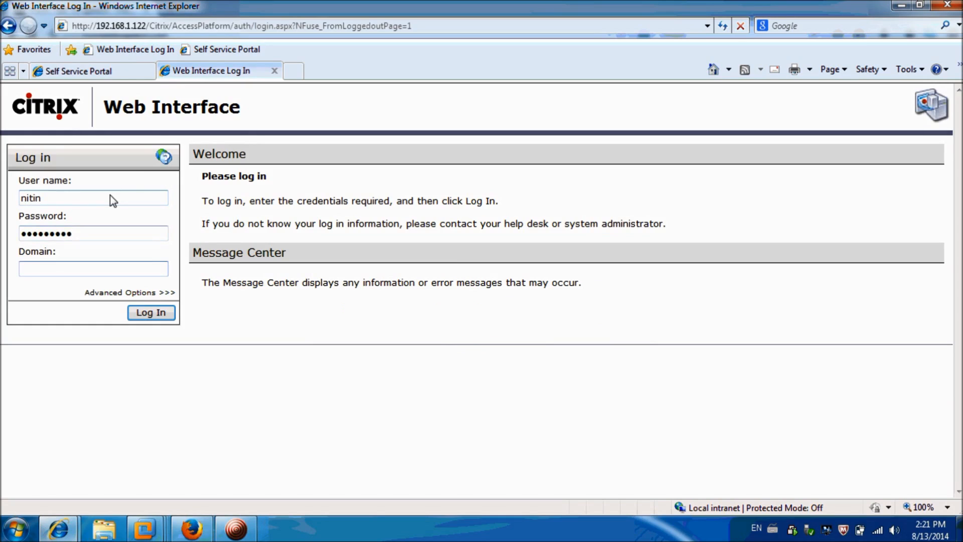
type("appdc")
left_click(139, 313)
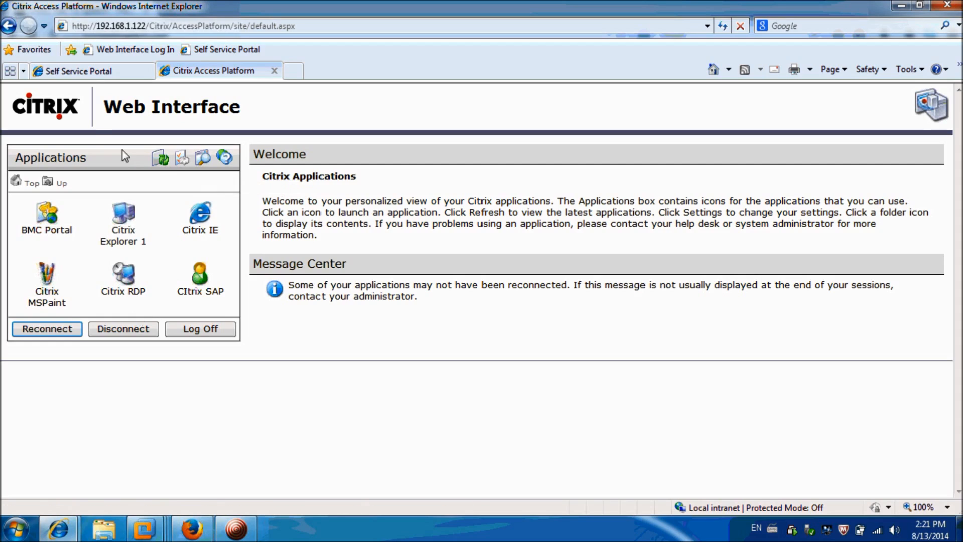
left_click(80, 75)
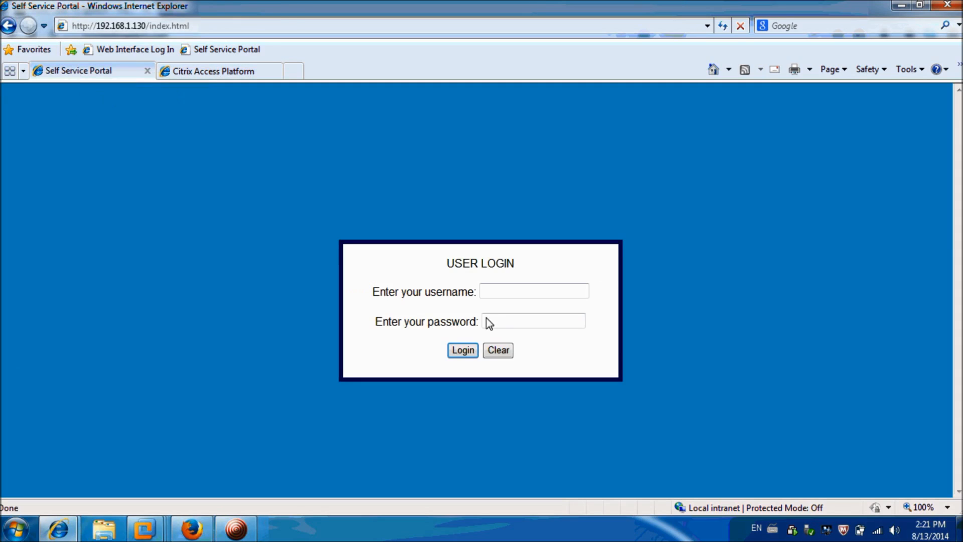
Sign in as the user and review Citrix Apps: seven accessible, testfarm IE requested
left_click(501, 290)
type("nitin")
key("Tab")
type("••••••••")
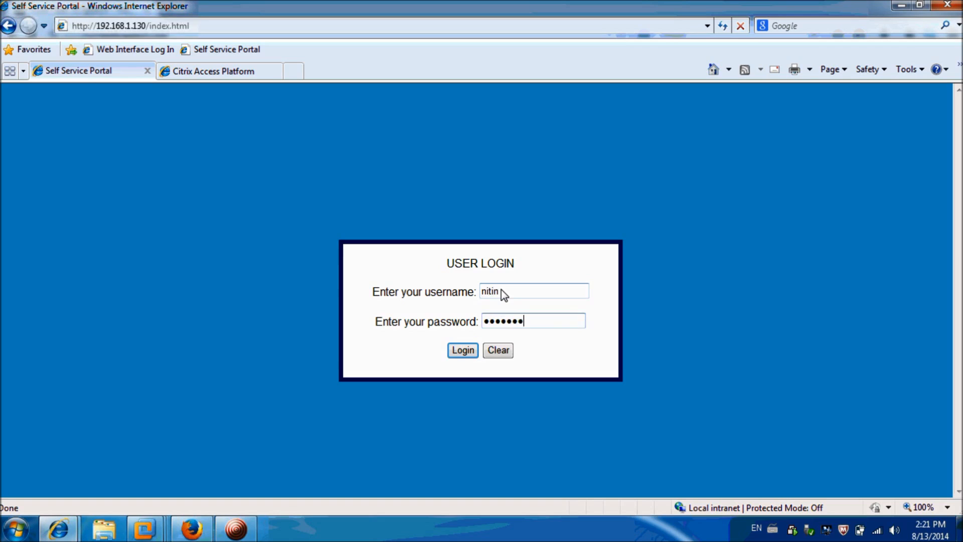
type("•")
left_click(462, 350)
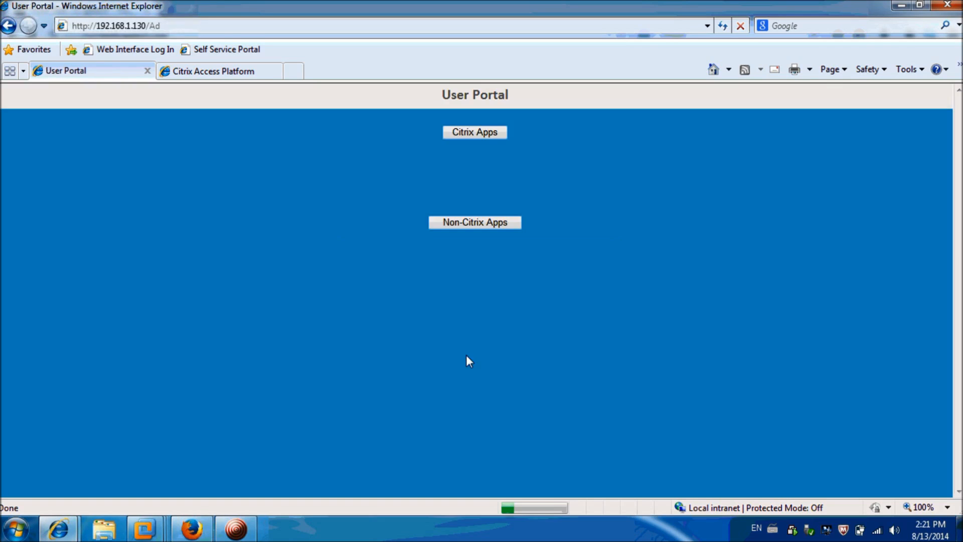
left_click(477, 132)
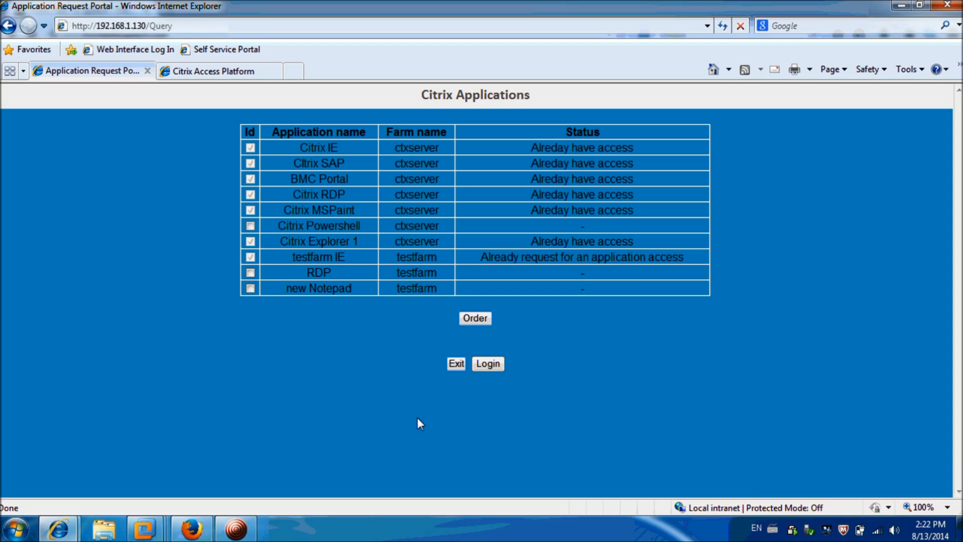
mouse_move(199, 527)
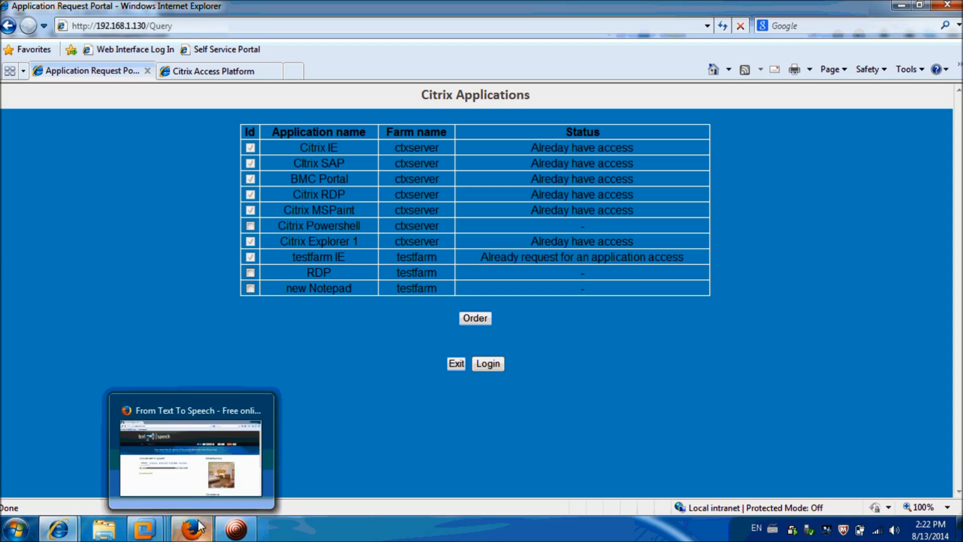
mouse_move(237, 531)
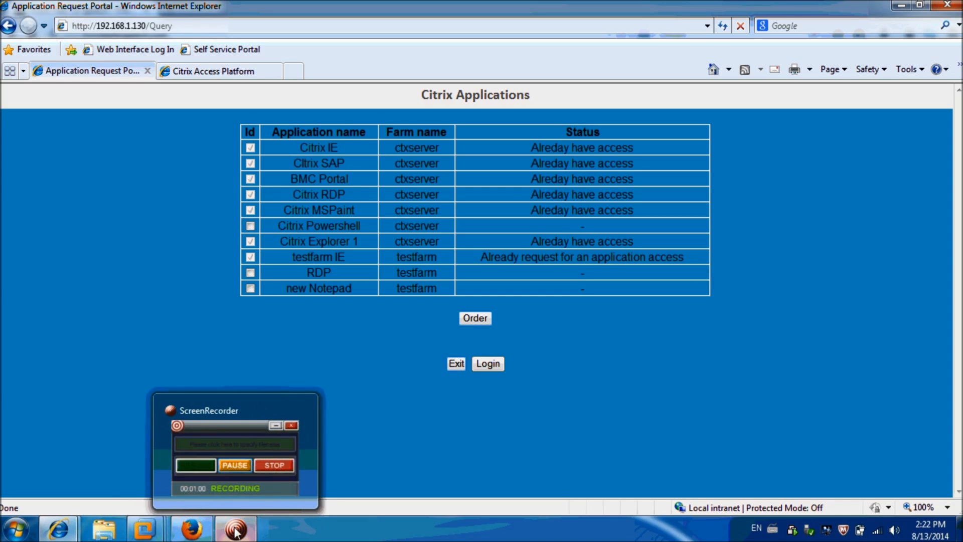
left_click(495, 366)
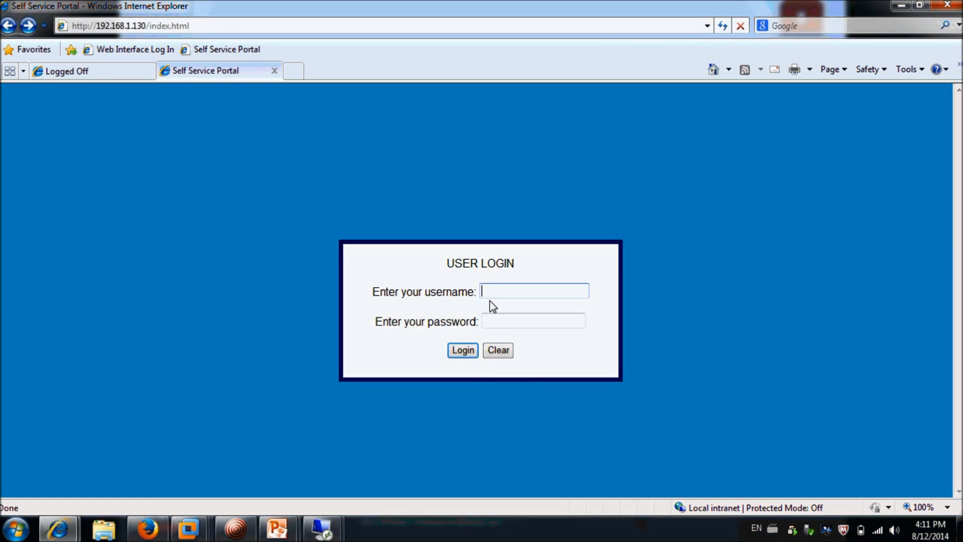
Enter the approver account's username and password in the USER LOGIN form
type("tom")
key("Tab")
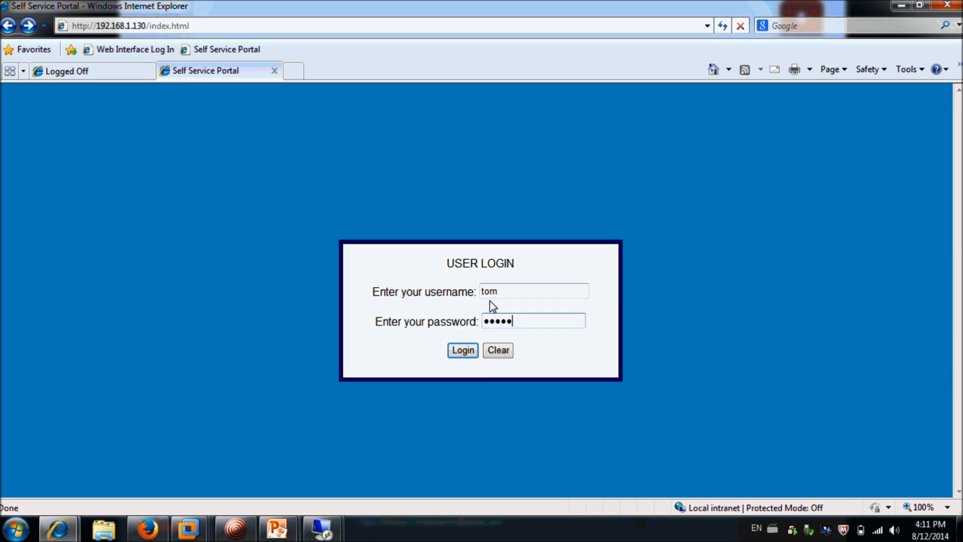
type("••••")
Log in and open the Add Non-Citrix applications form, keeping application ID 2
left_click(464, 350)
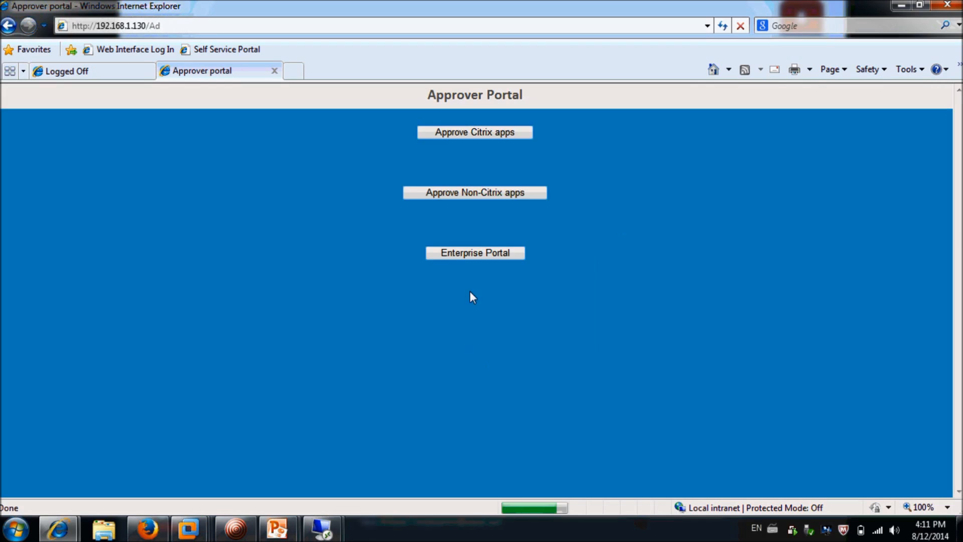
left_click(479, 252)
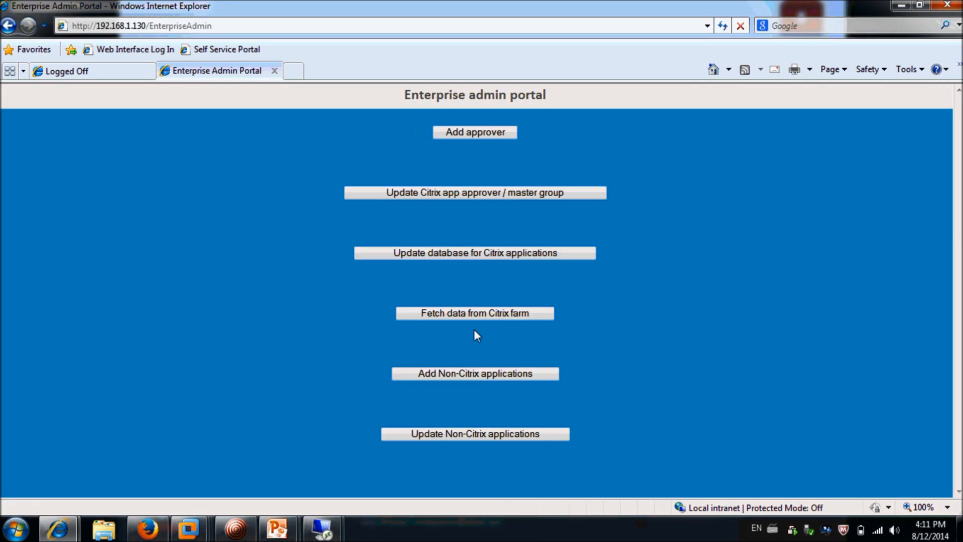
left_click(474, 373)
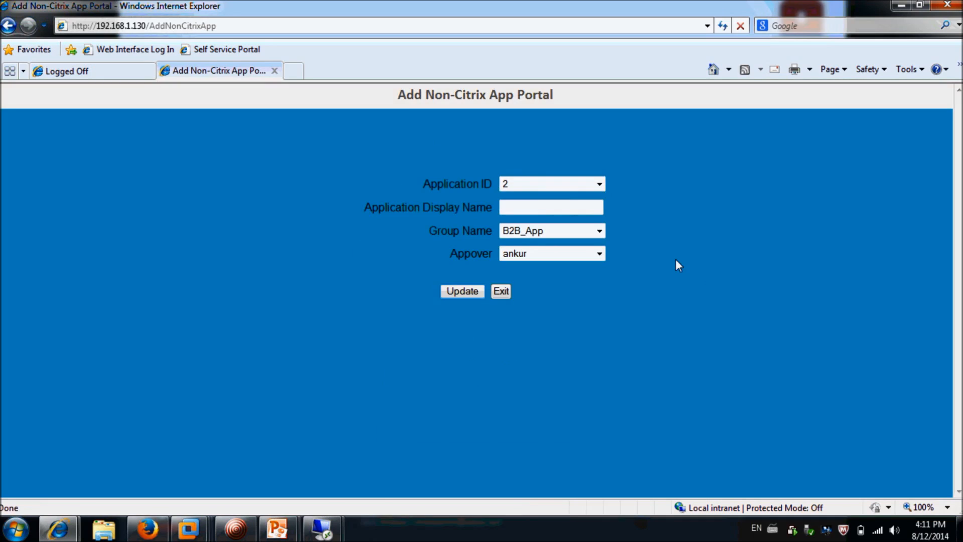
left_click(599, 184)
left_click(645, 195)
Save One TM with group OneTM_App and the current approver to the database
type("O")
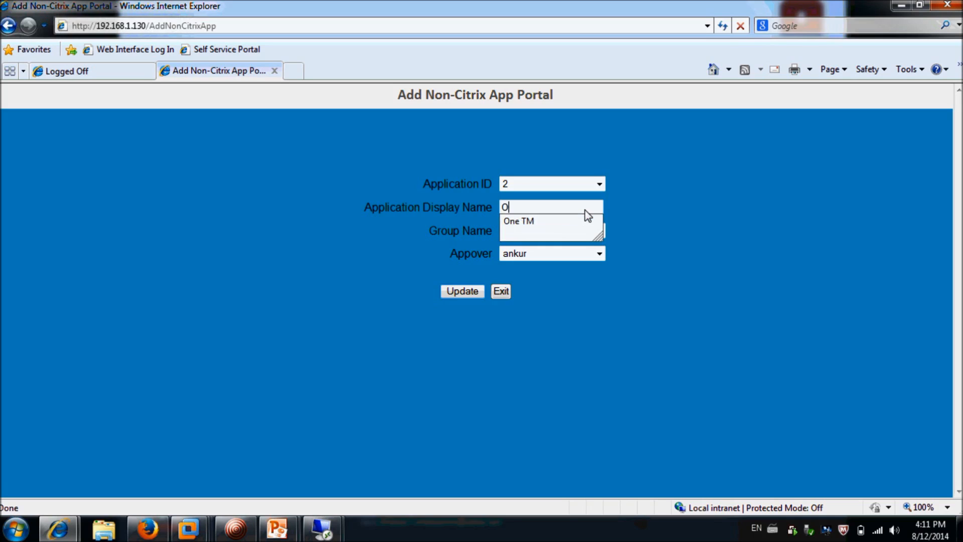
key("Down")
key("Return")
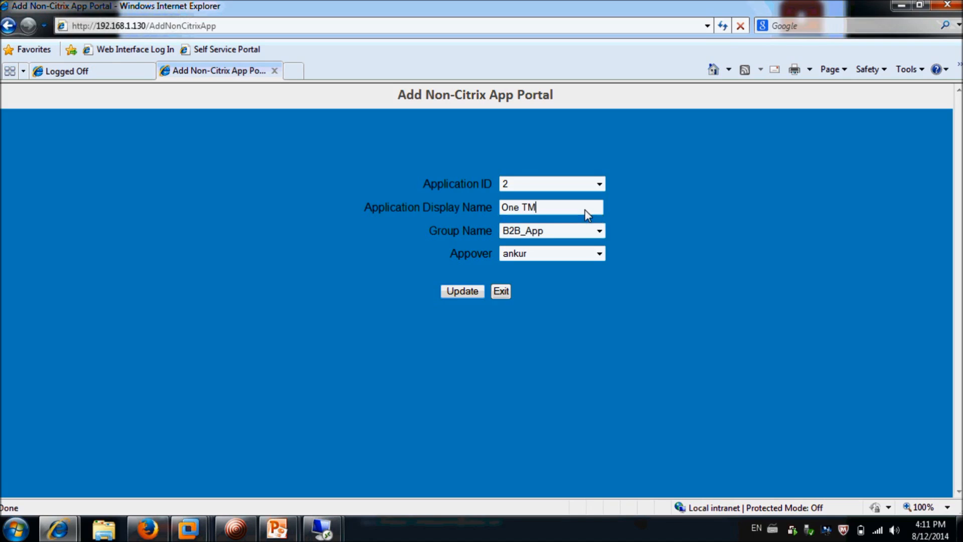
key("Tab")
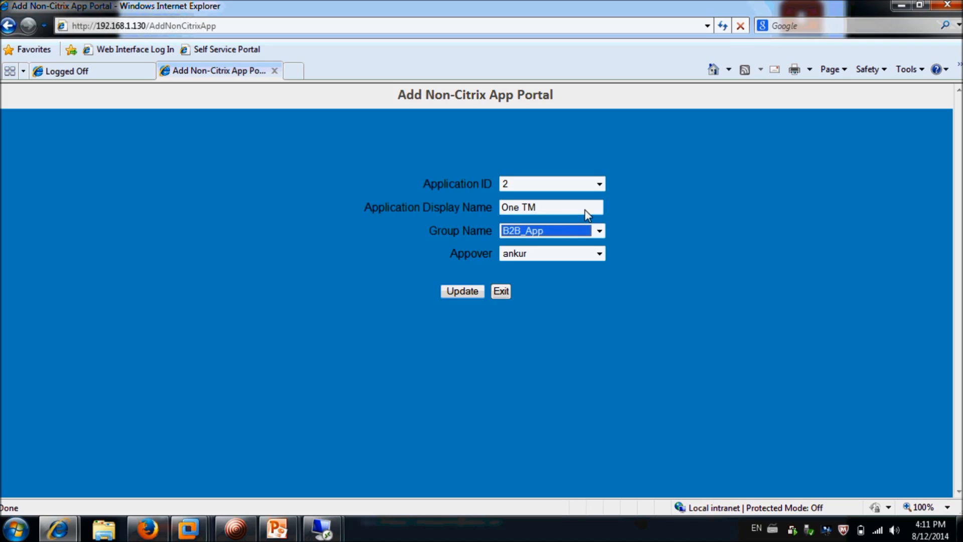
key("Down")
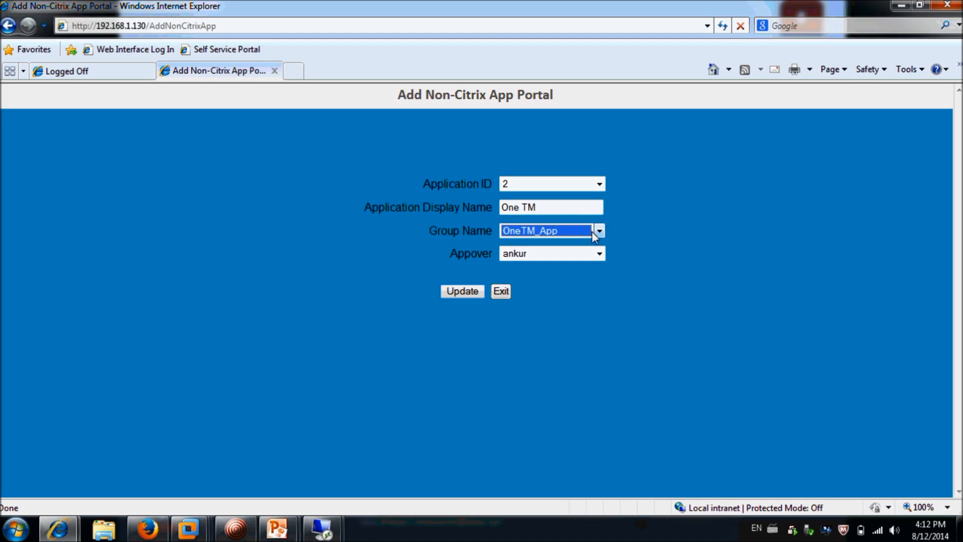
left_click(602, 254)
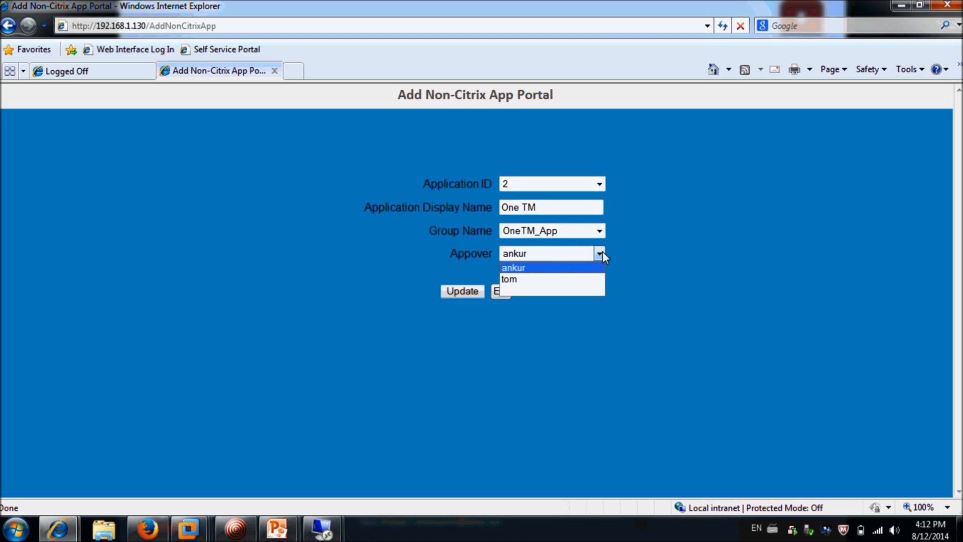
left_click(577, 269)
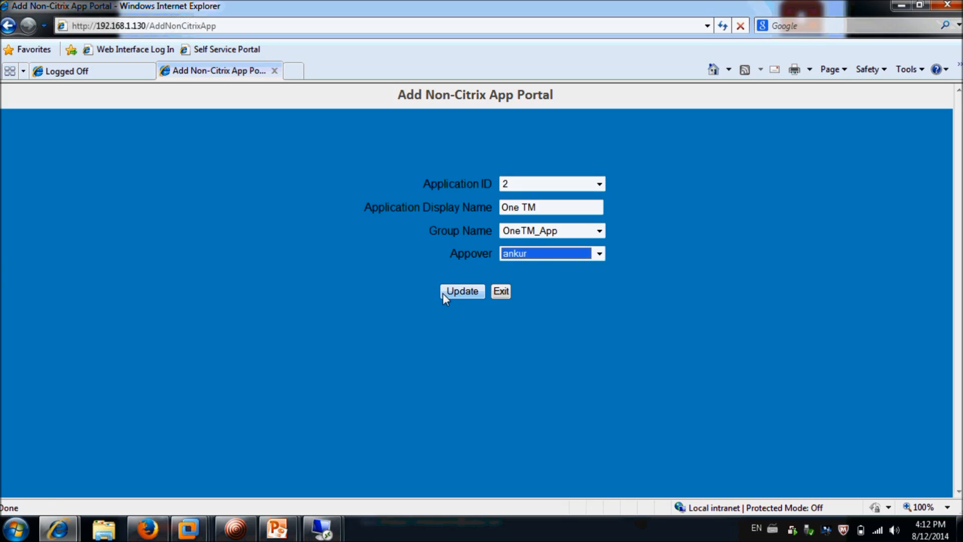
left_click(444, 292)
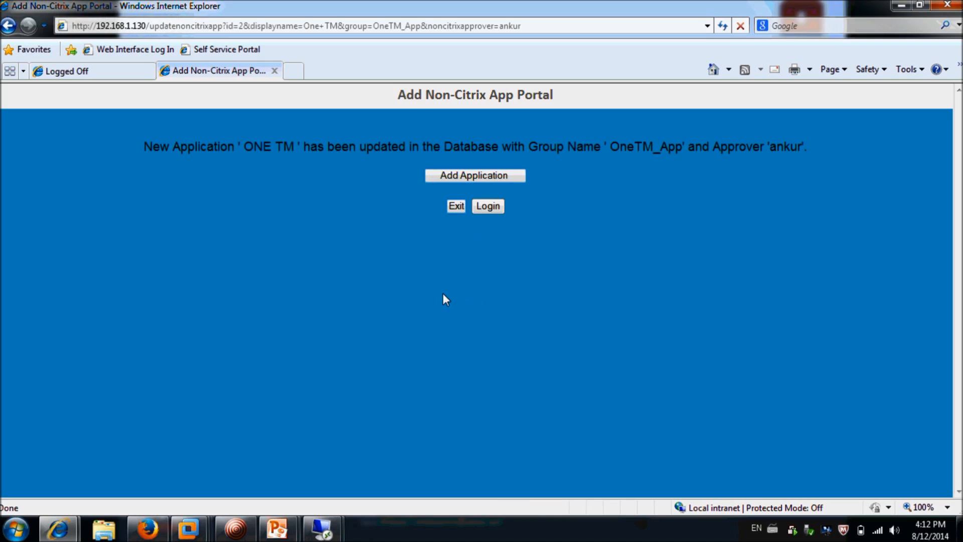
left_click(441, 181)
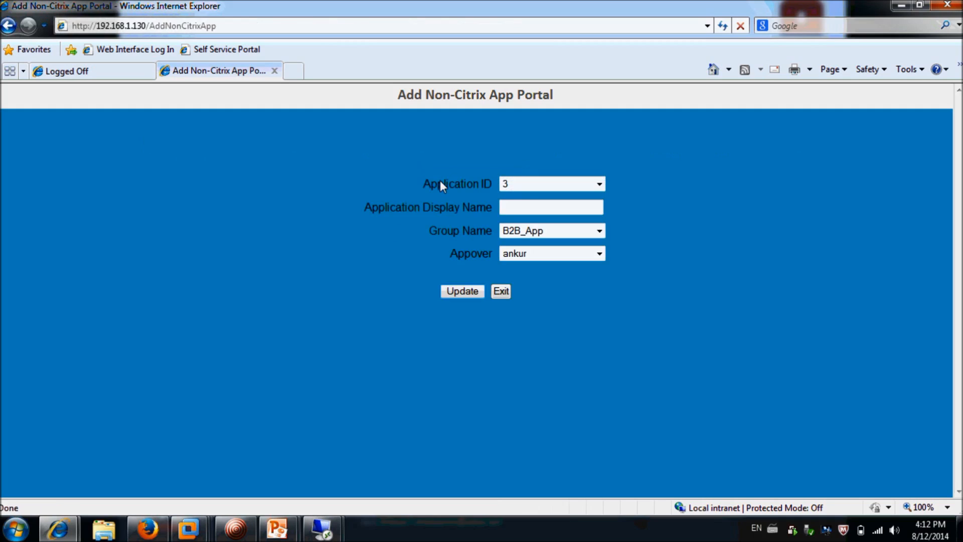
Try adding an application named 'yms' with the current approver, which fails as already existing
left_click(533, 206)
type("yms")
key("Tab")
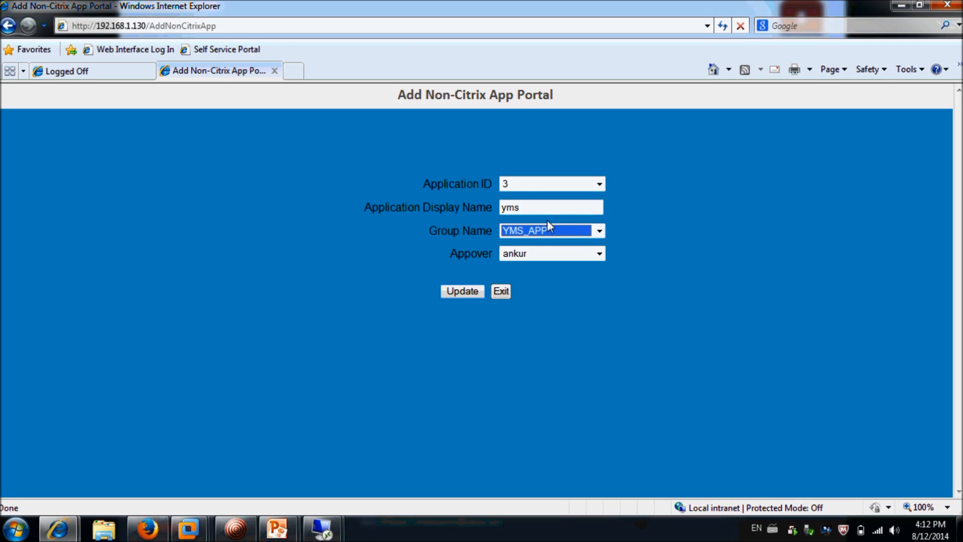
left_click(597, 254)
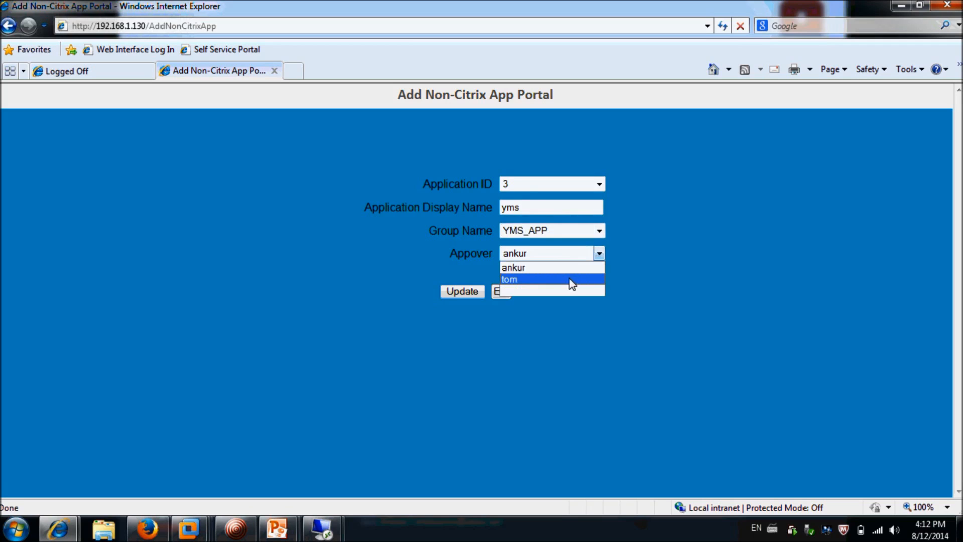
left_click(571, 274)
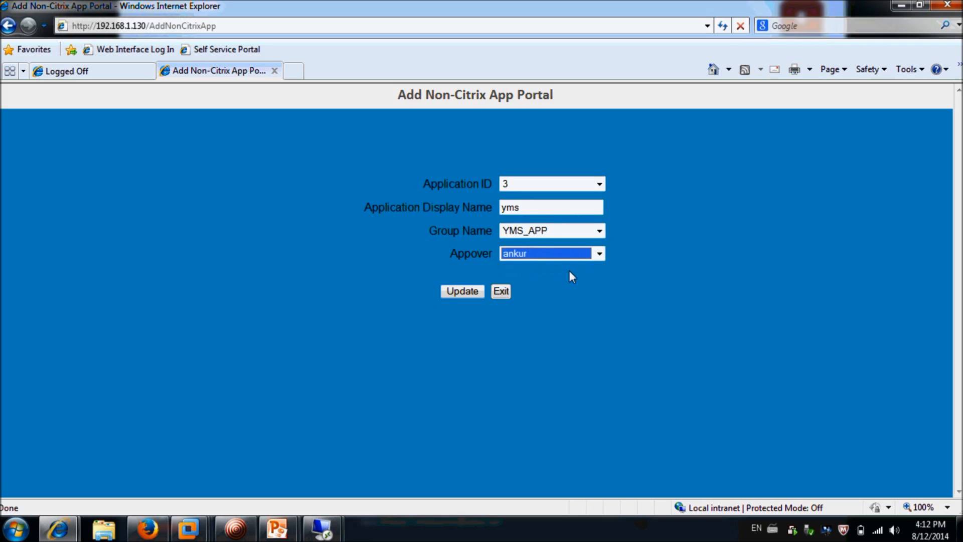
left_click(470, 295)
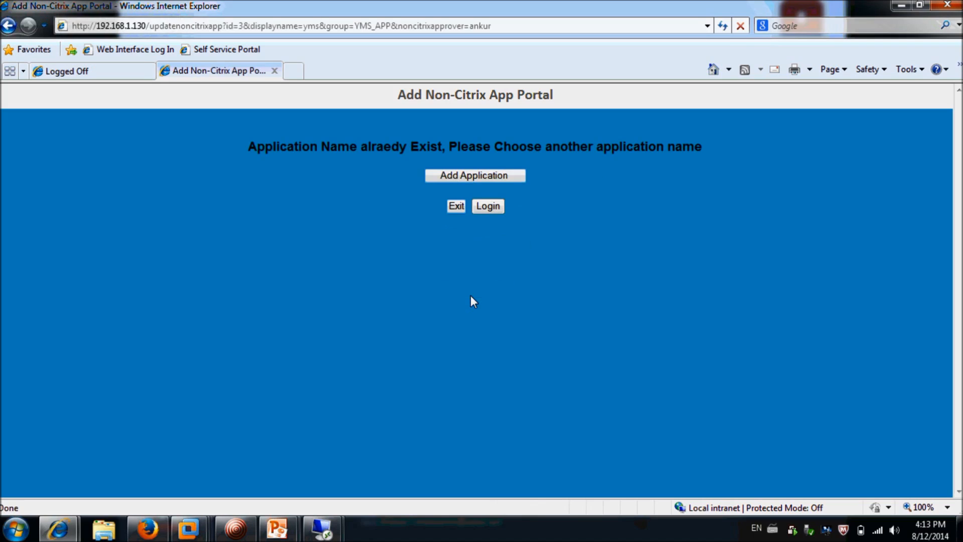
Add NEW YMS with group YMS_APP to the database, then return to login
left_click(438, 174)
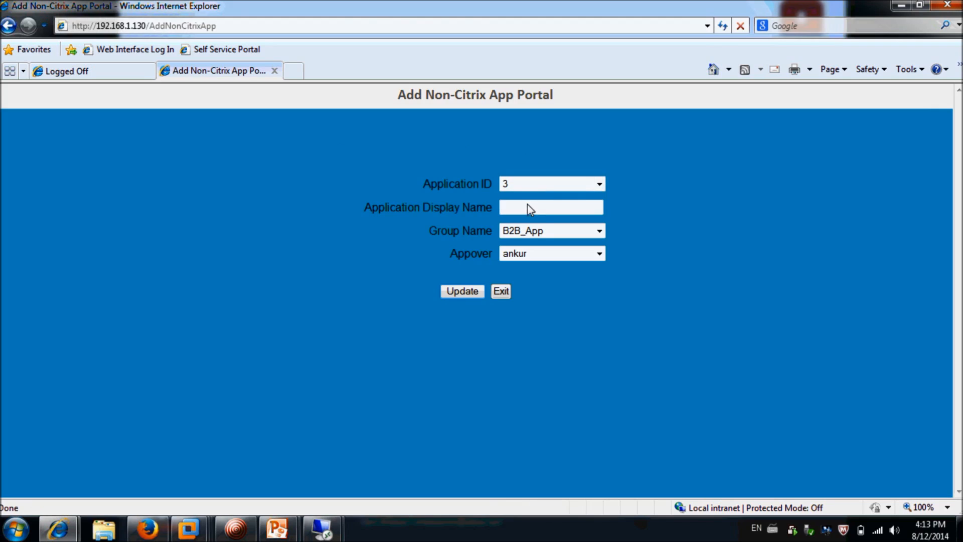
type("New")
key("Down")
key("Down")
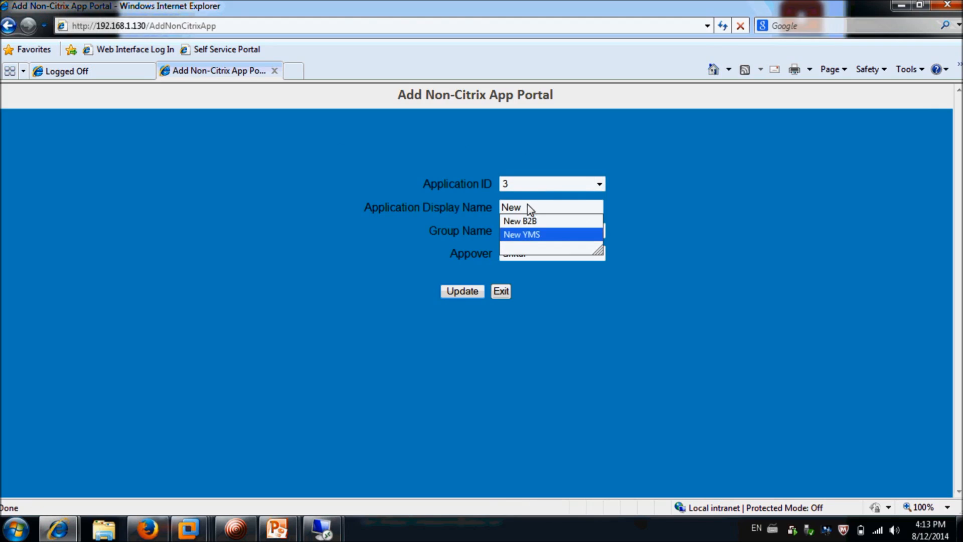
key("Return")
key("Tab")
key("Down")
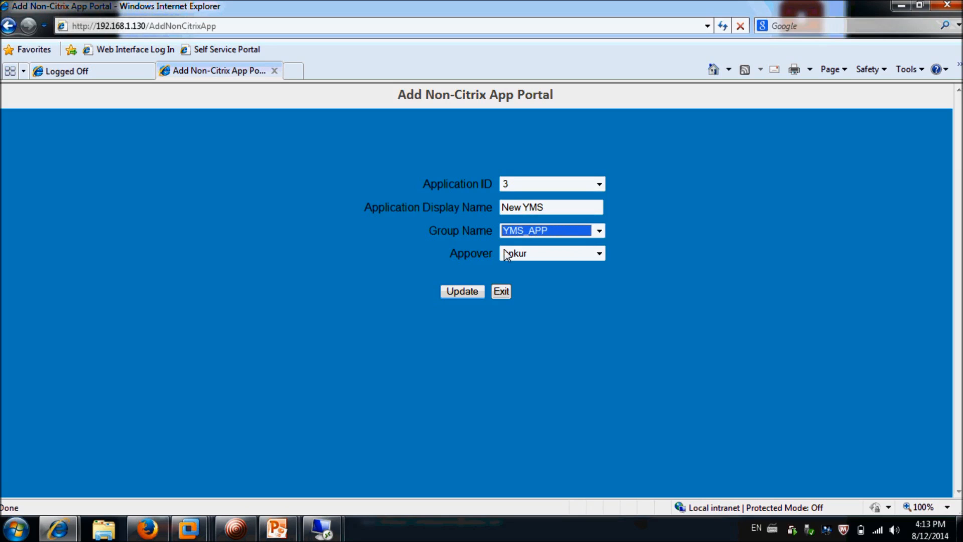
left_click(465, 293)
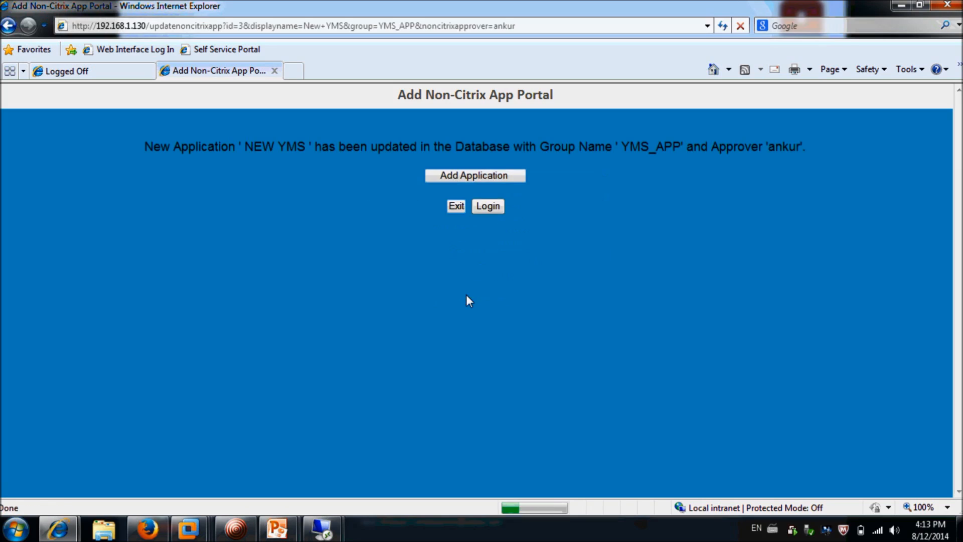
left_click(494, 208)
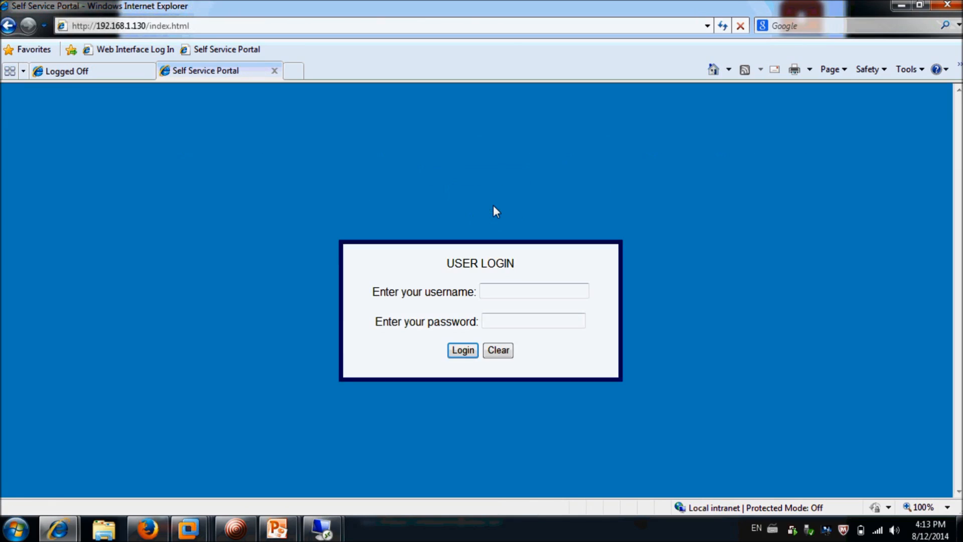
Sign in to the portal with the end user's credentials
left_click(497, 296)
type("be")
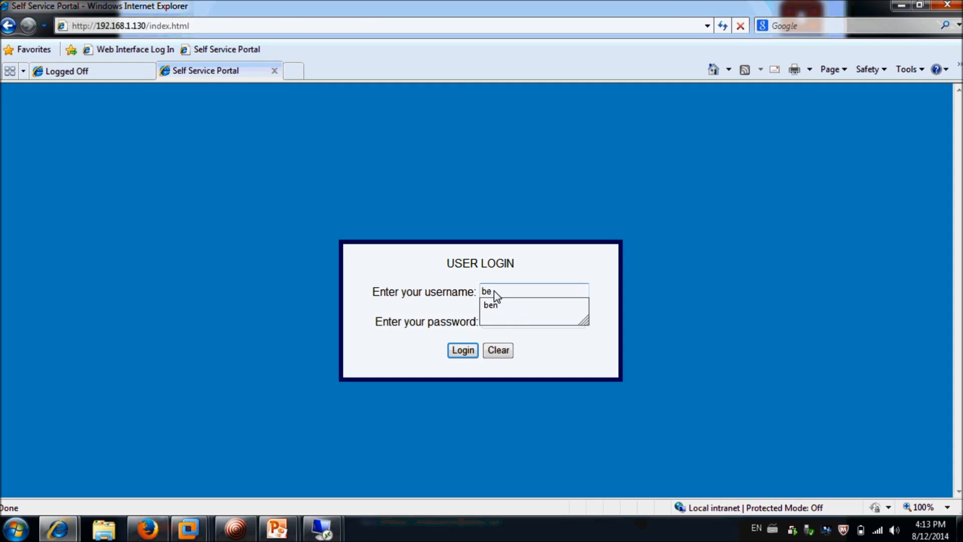
type("n")
key("Tab")
type("**********")
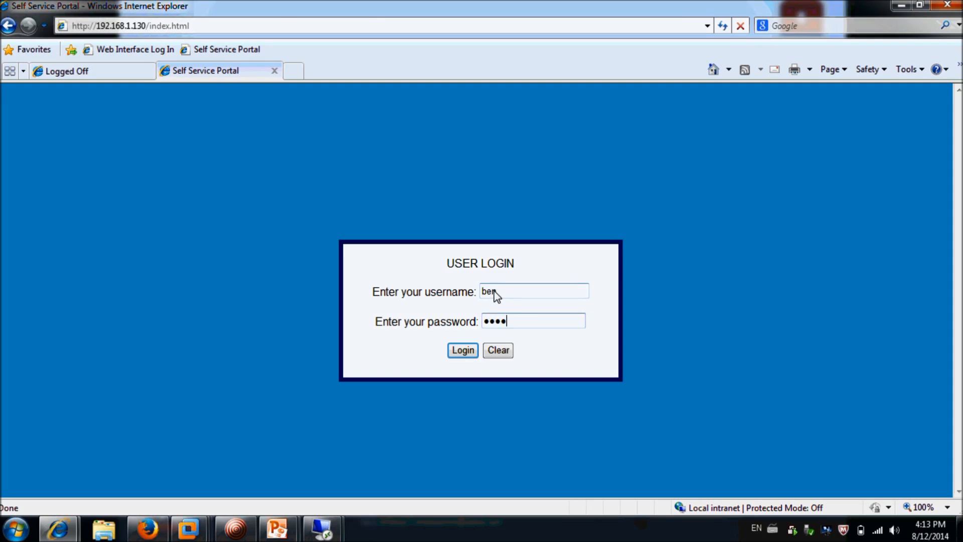
left_click(470, 352)
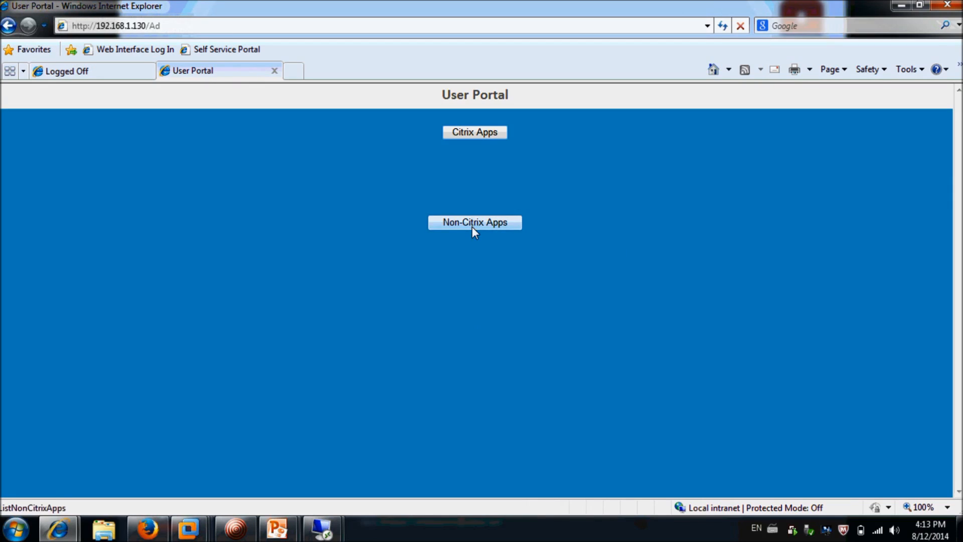
Order access to YMS, ONE TM and NEW YMS from the Non-Citrix Apps list
left_click(473, 228)
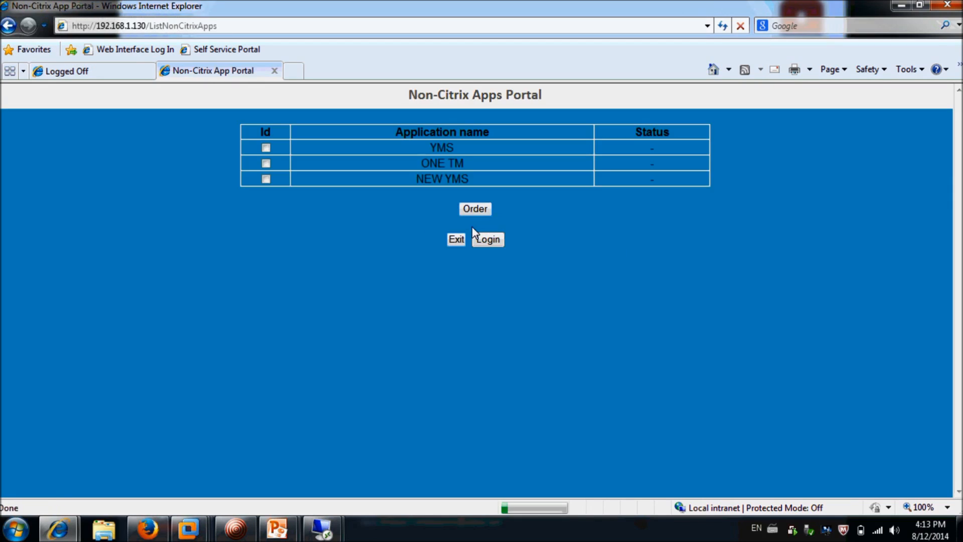
left_click(266, 148)
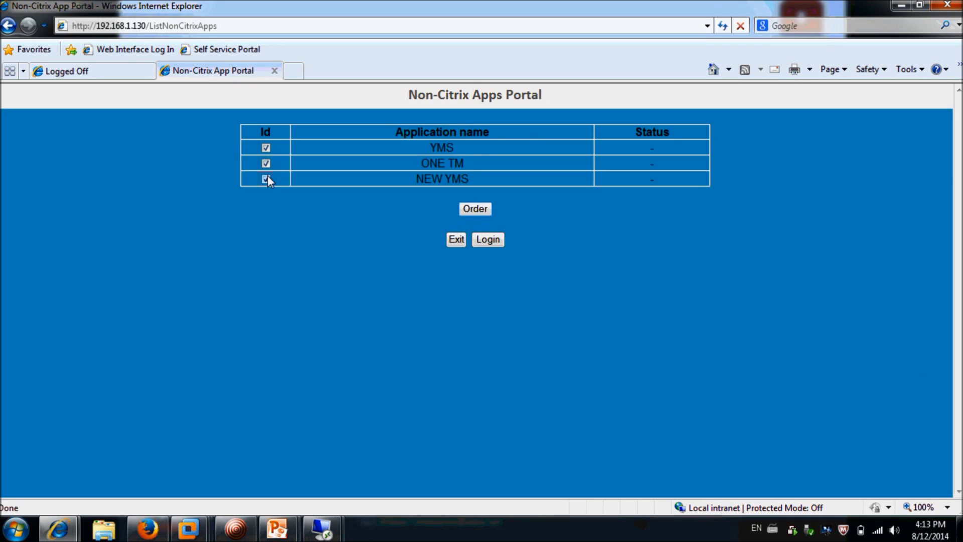
left_click(476, 209)
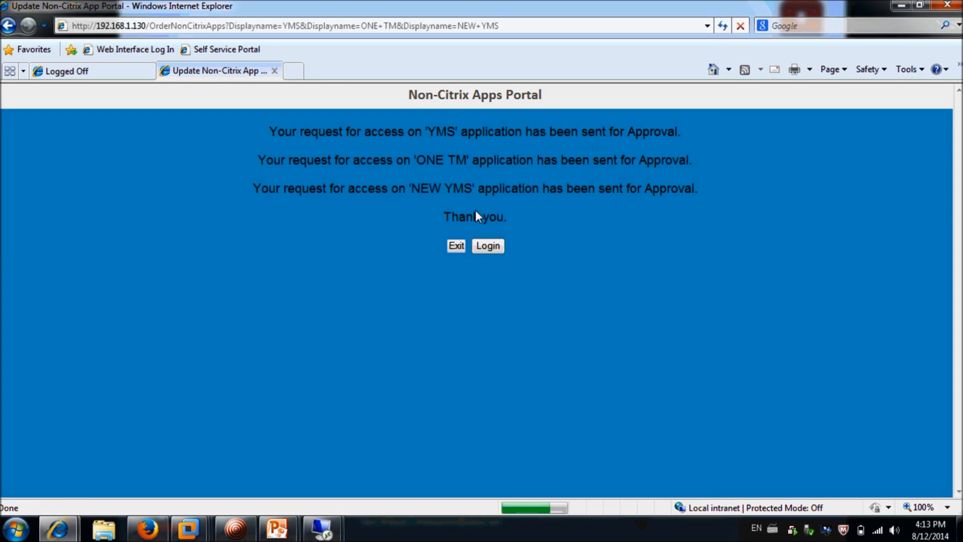
left_click(485, 245)
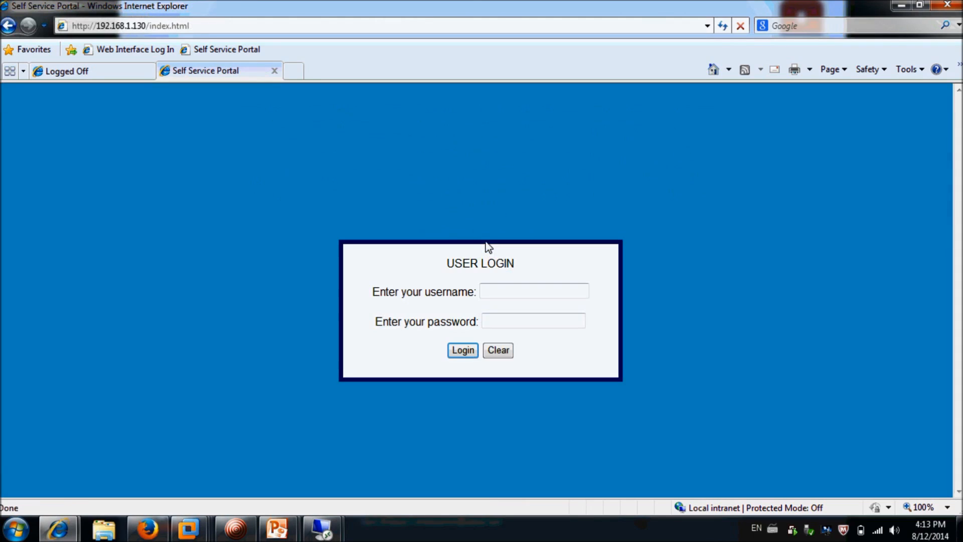
Sign in to the portal with the approver's credentials
left_click(498, 292)
type("ankur")
key("Tab")
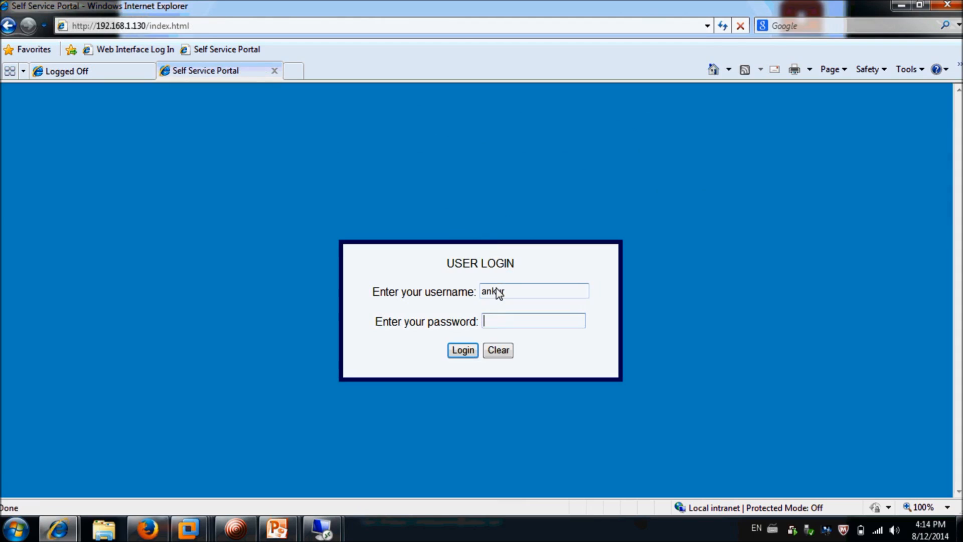
type("•••••••••")
left_click(464, 355)
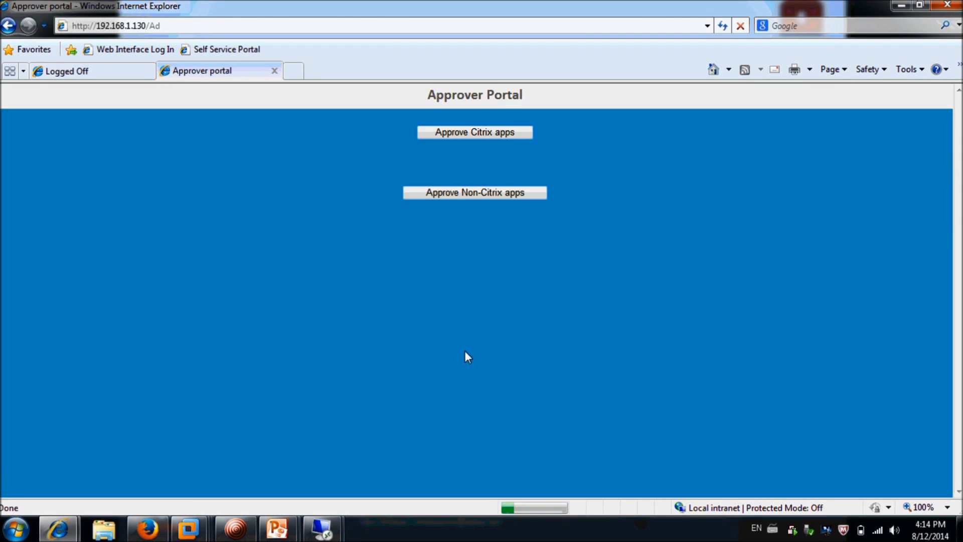
Approve all three pending requests for YMS, ONE TM and NEW YMS
left_click(454, 197)
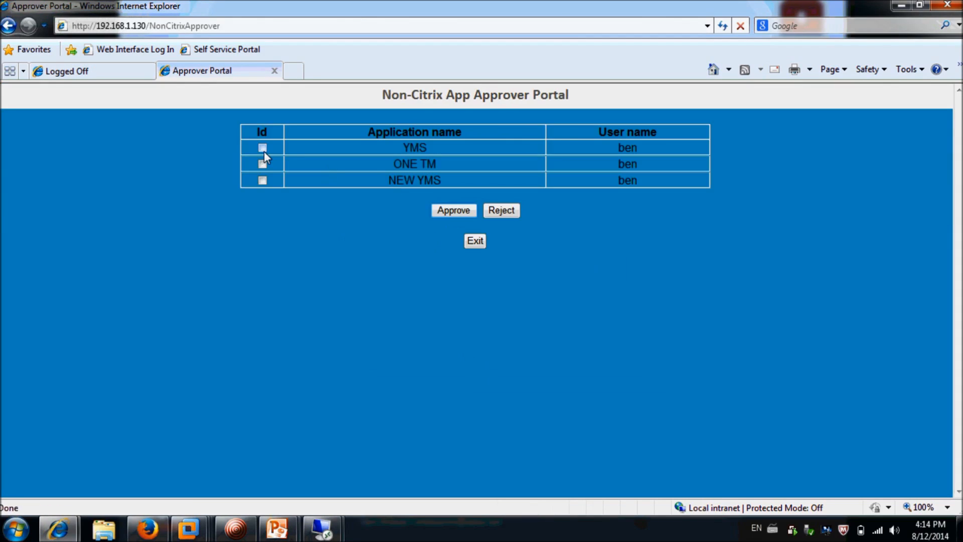
left_click(263, 180)
left_click(455, 209)
left_click(474, 295)
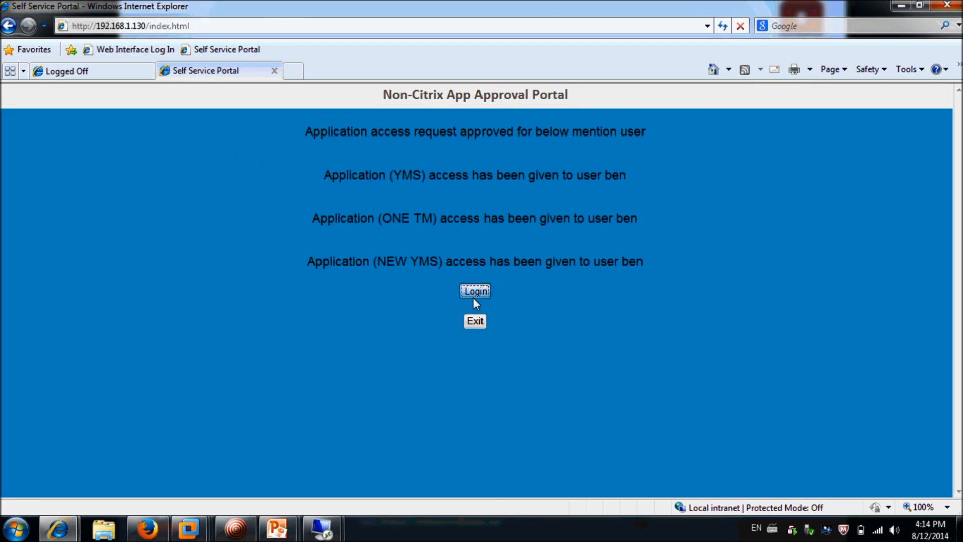
mouse_move(326, 532)
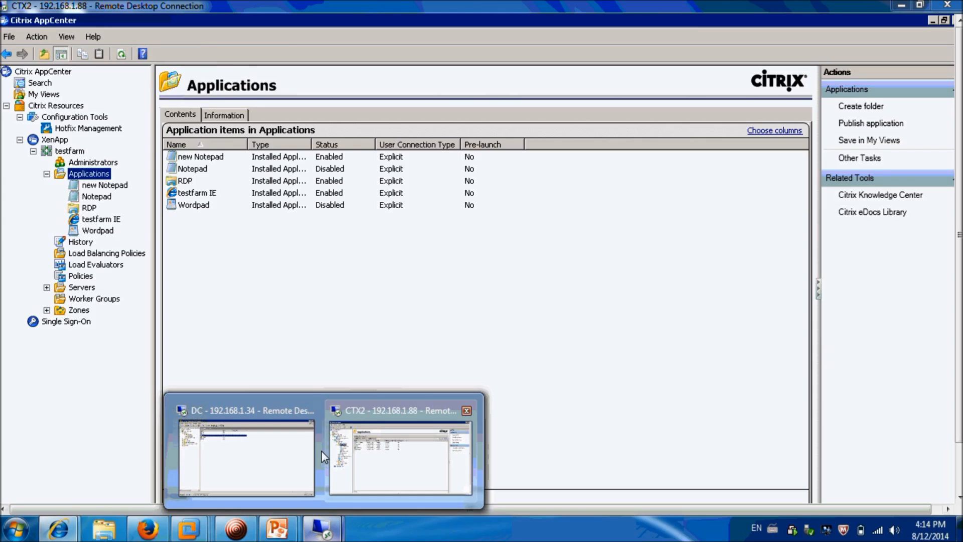
left_click(281, 454)
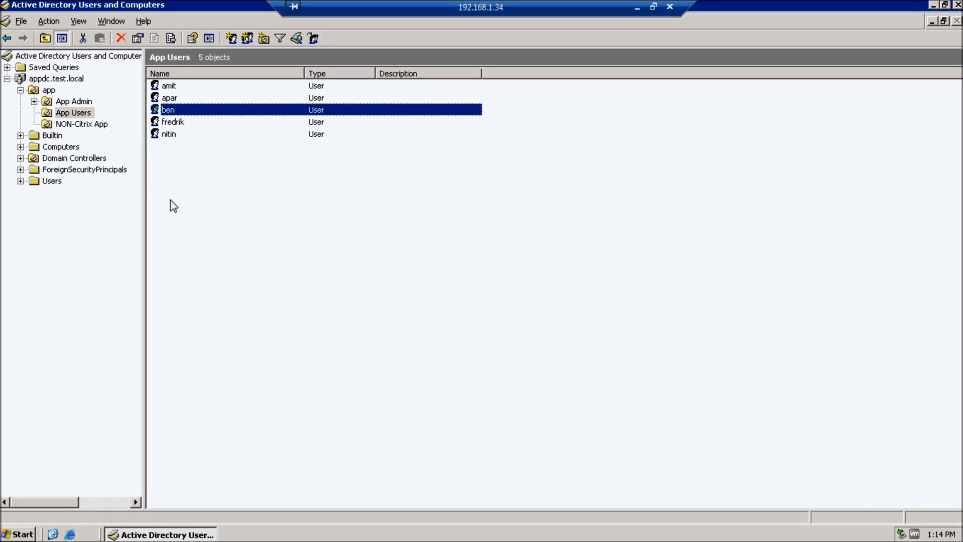
double_click(168, 114)
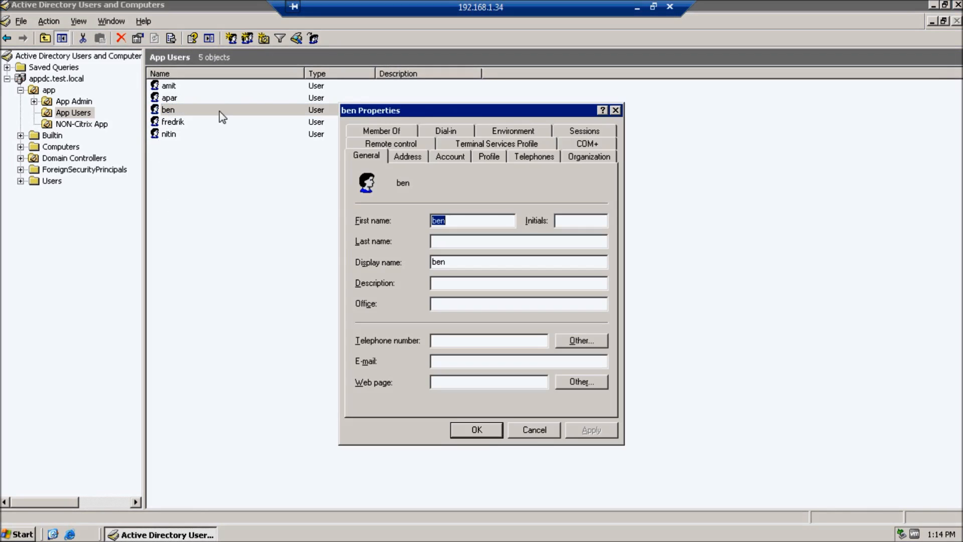
left_click(383, 131)
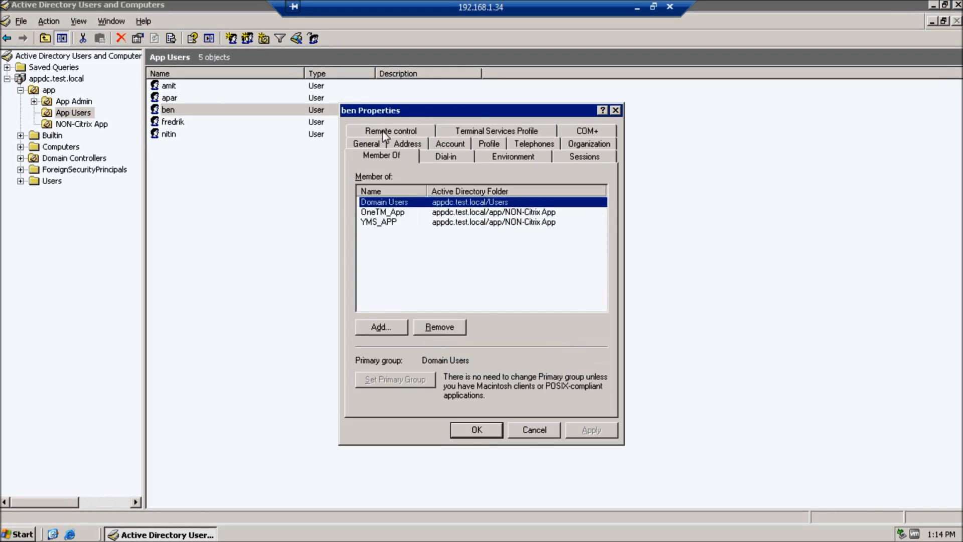
left_click(393, 212)
left_click(393, 222)
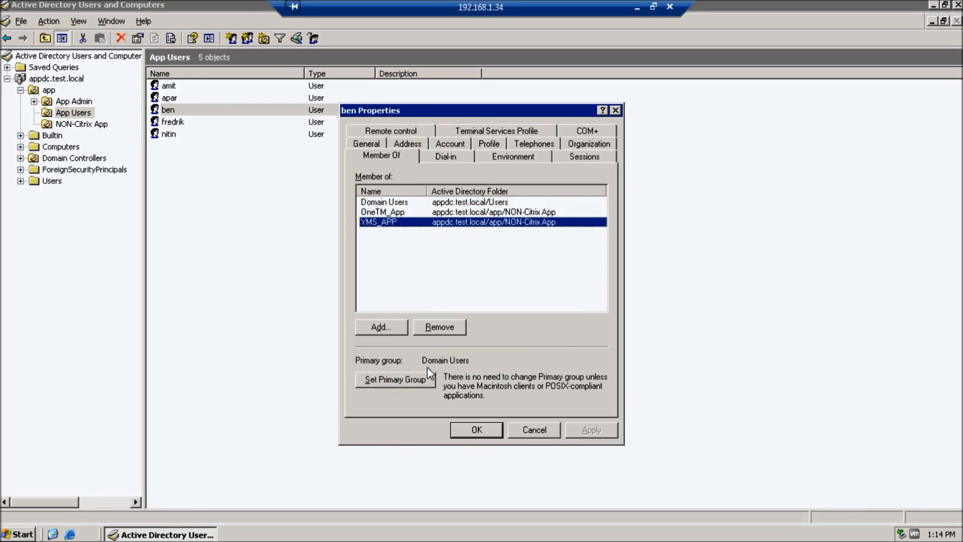
left_click(464, 430)
left_click(638, 7)
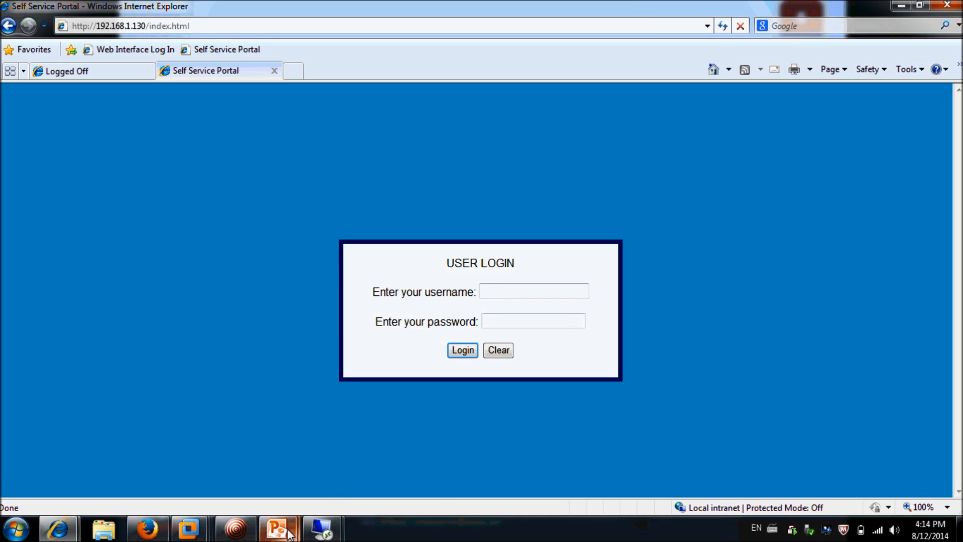
mouse_move(290, 533)
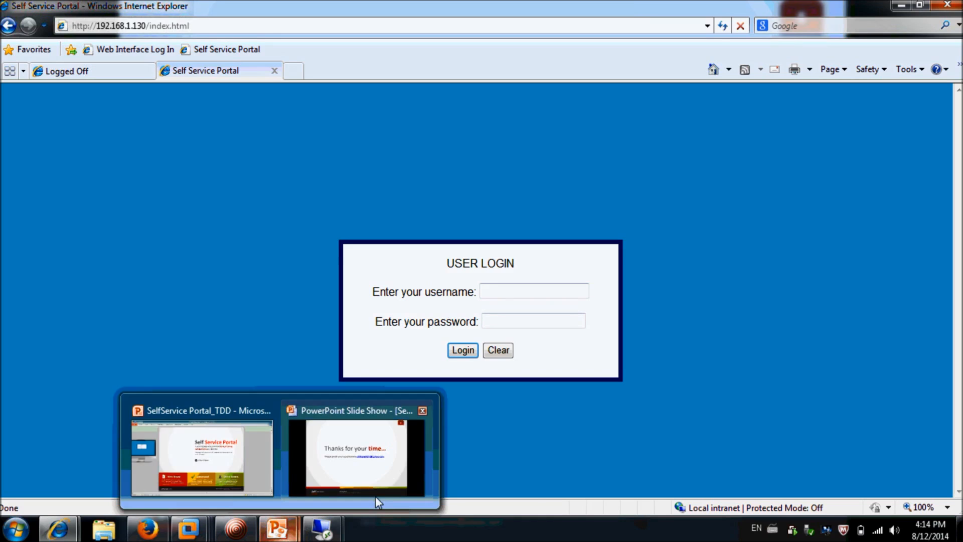
mouse_move(403, 498)
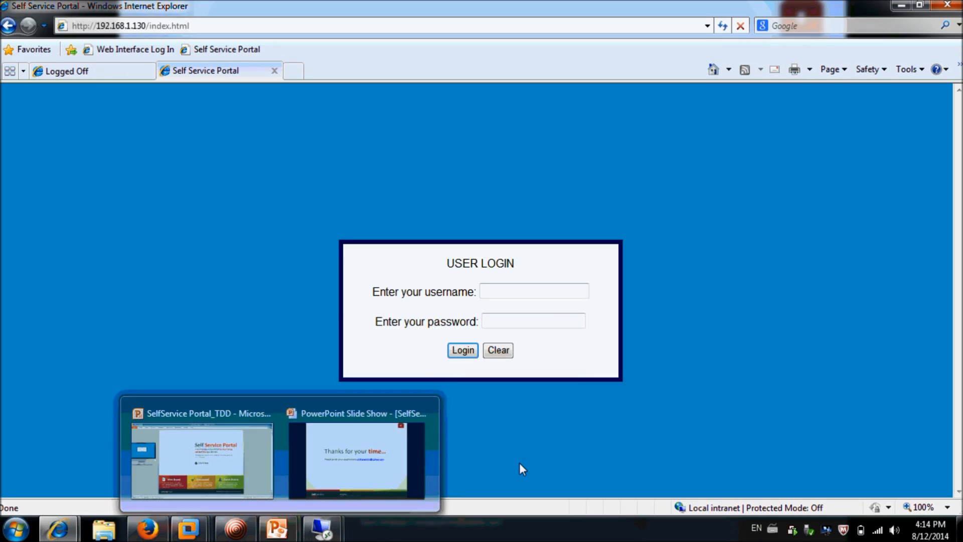